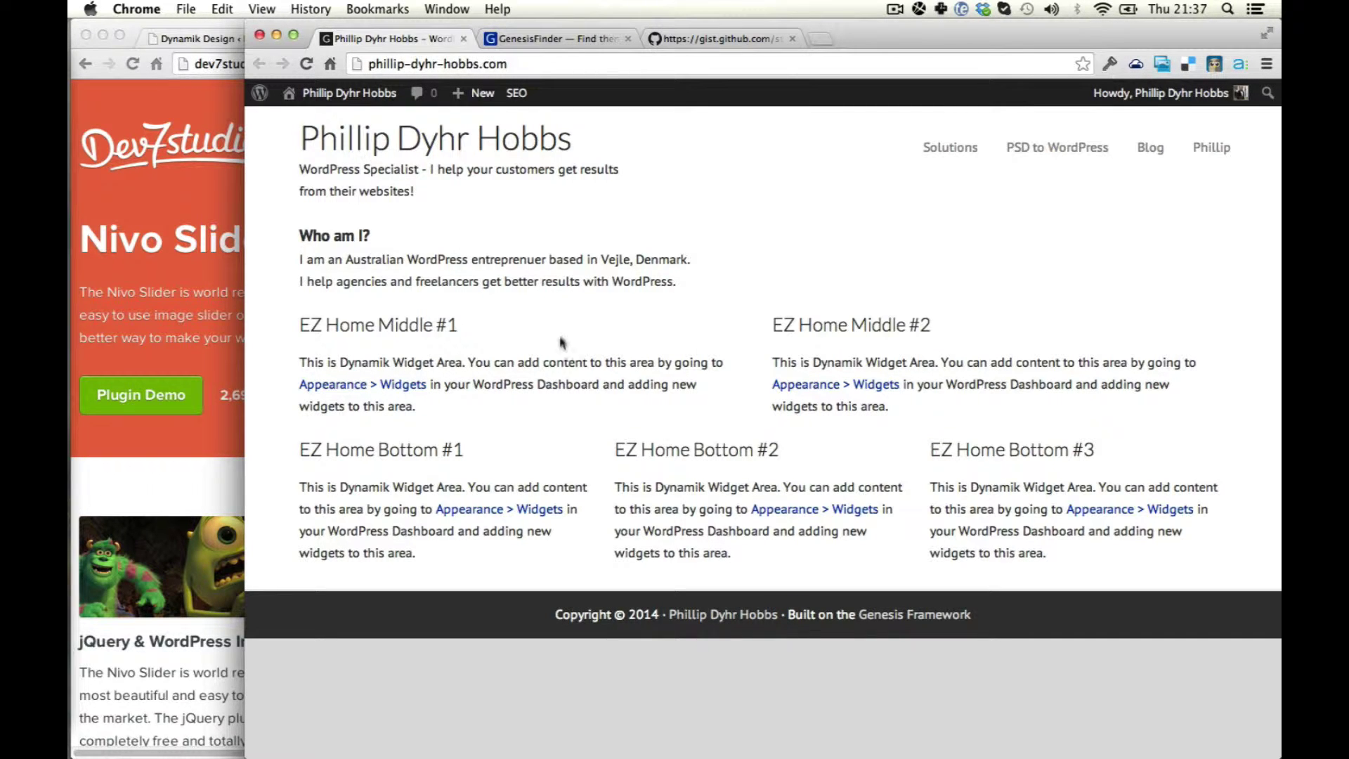
Bring the admin browser window forward on the Dynamik Design Options EZ settings tab.
left_click(189, 311)
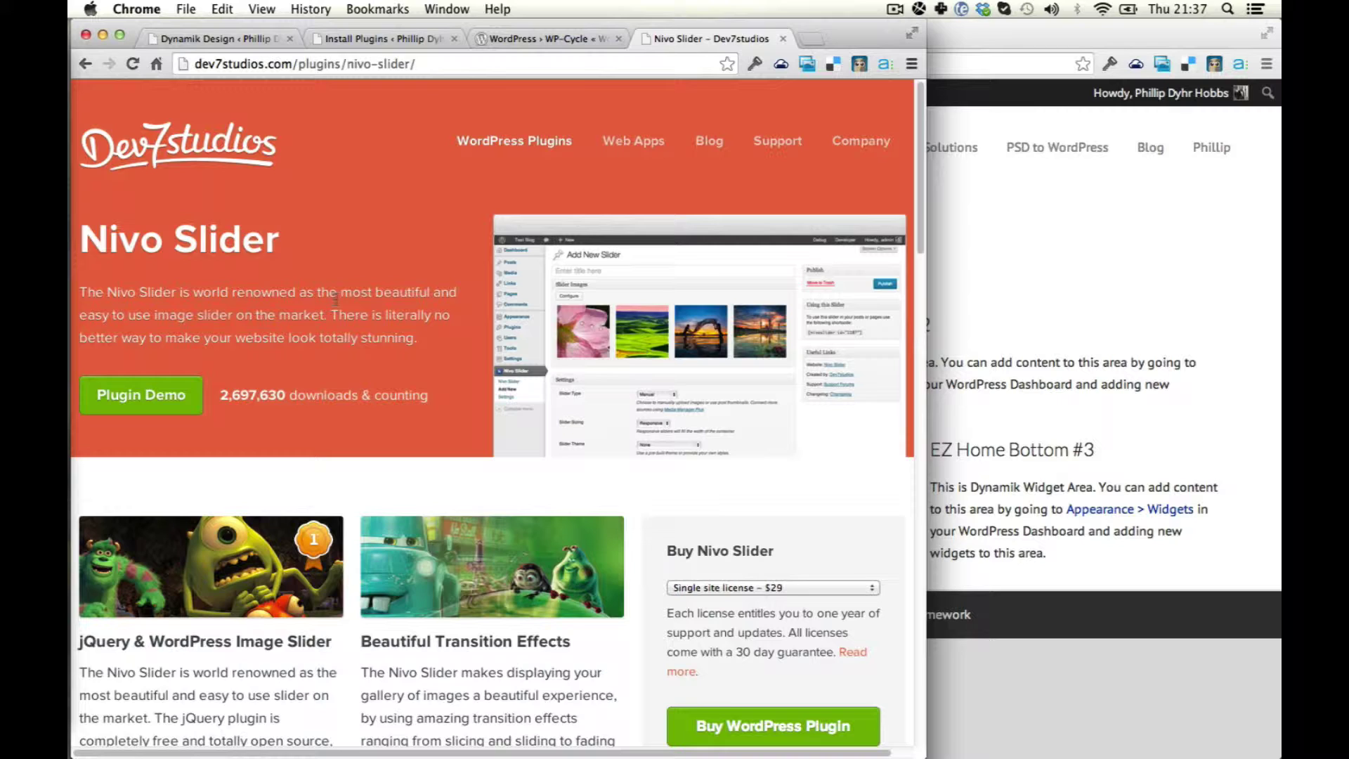
key("super+1")
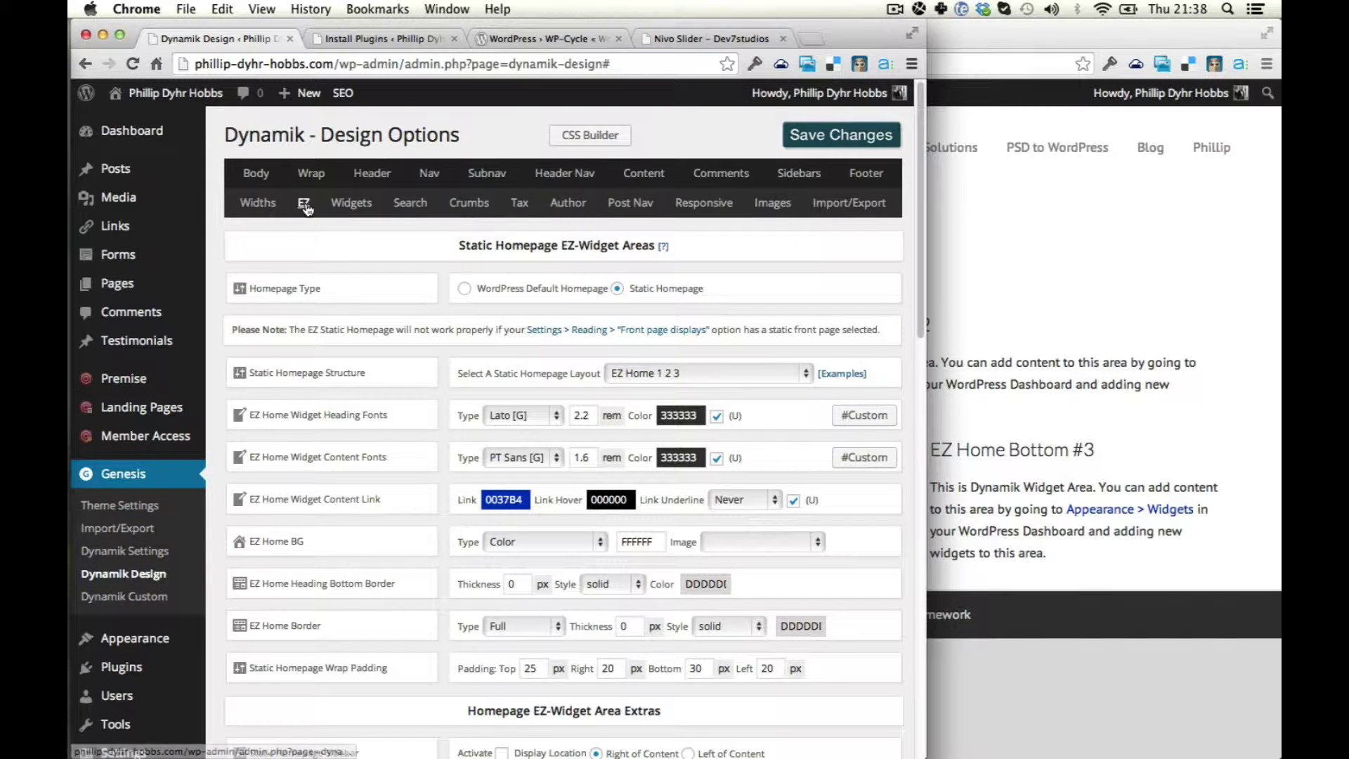
Review the homepage slider location examples and place the slider Inside Sidebar.
scroll(715, 457, "down", 5)
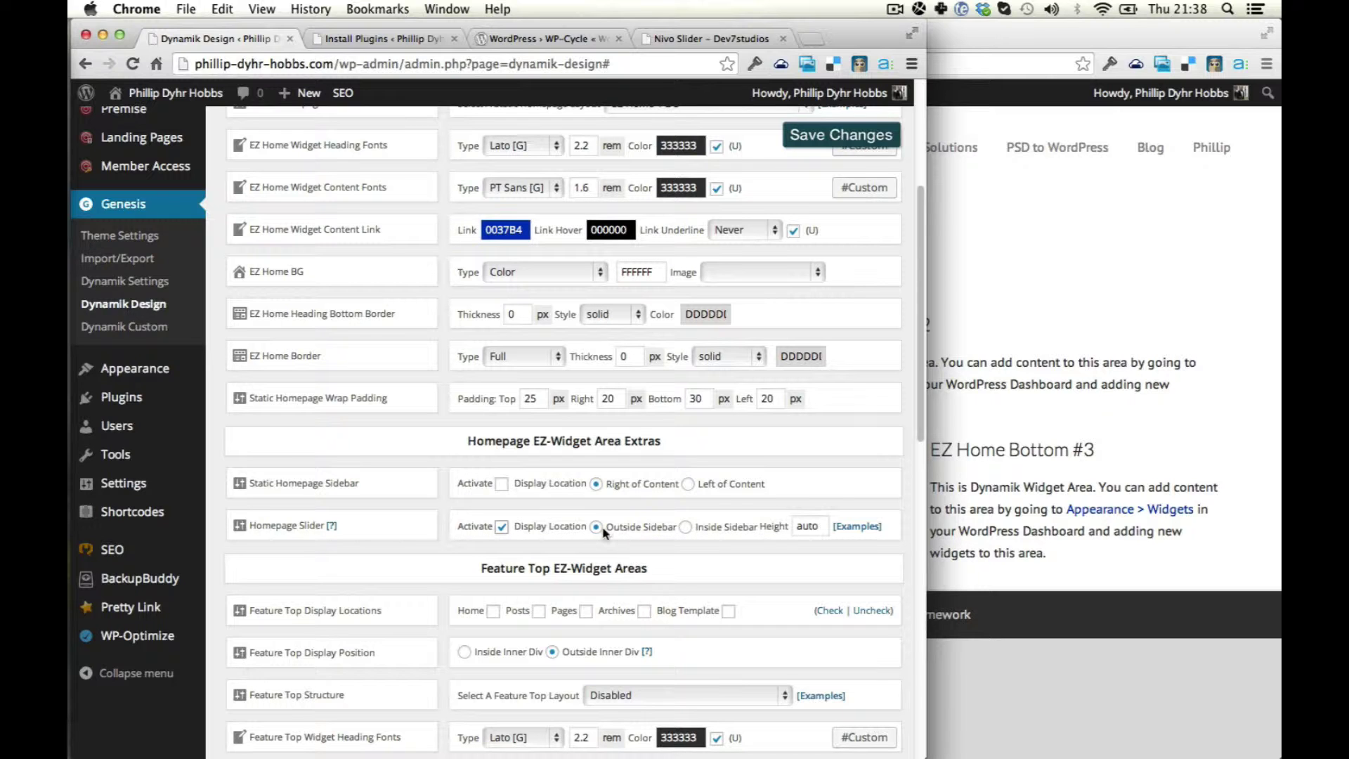
left_click(855, 531)
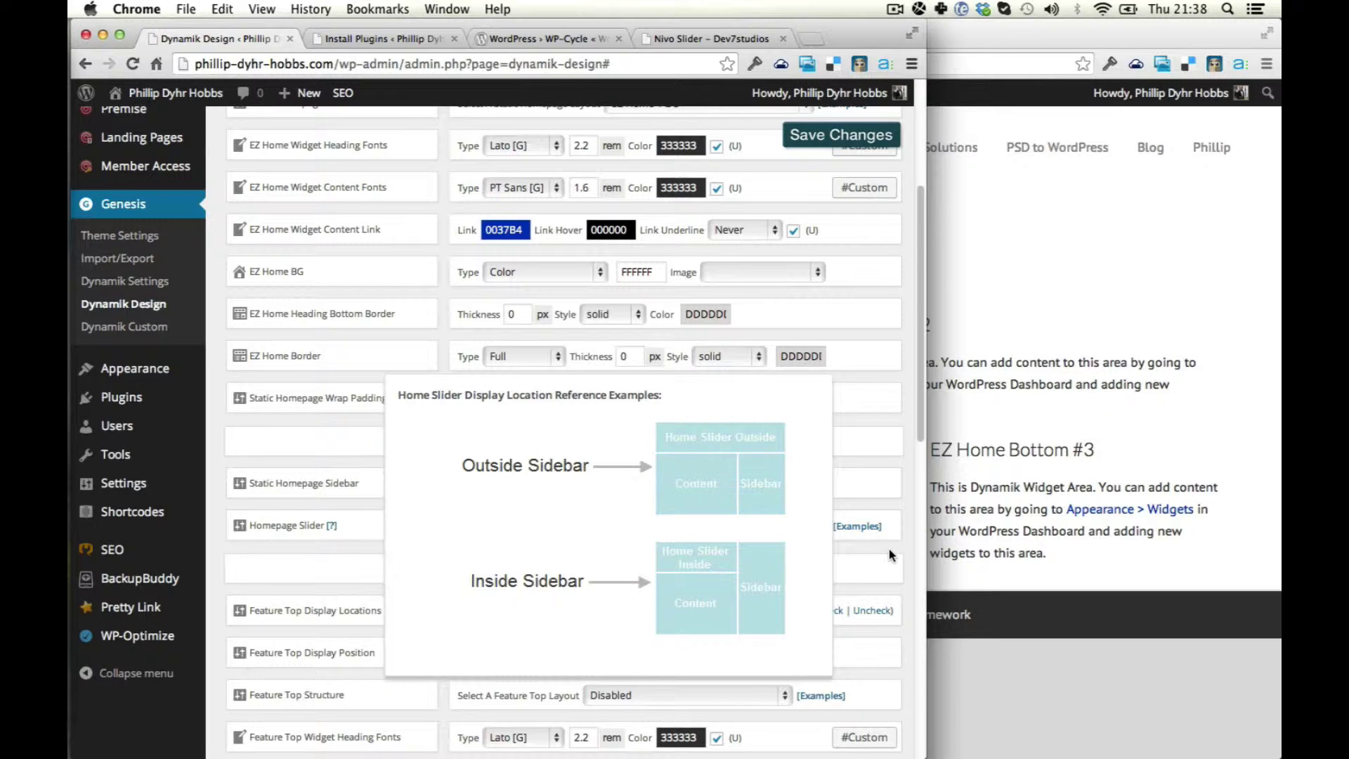
left_click(872, 532)
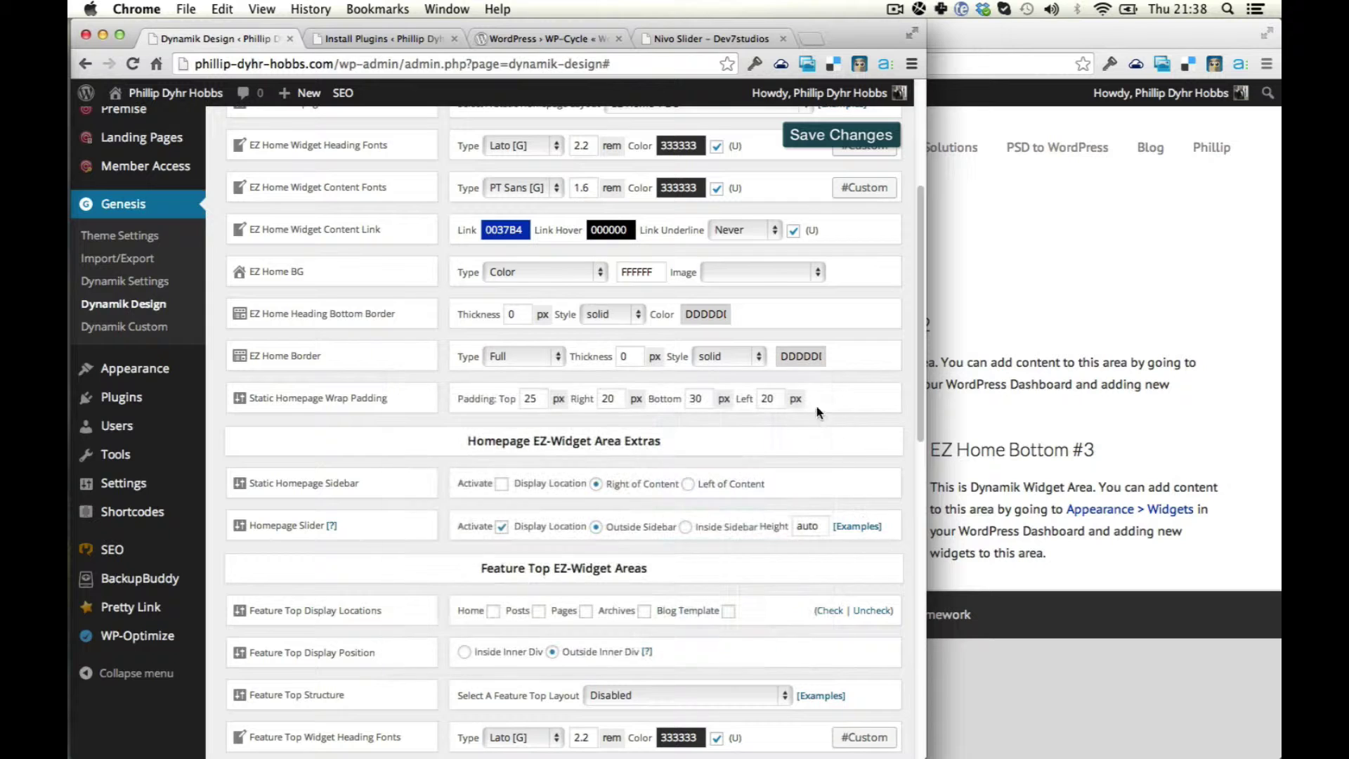
left_click(685, 526)
Open the Appearance > Widgets admin page in a new background tab.
key("ctrl+Tab")
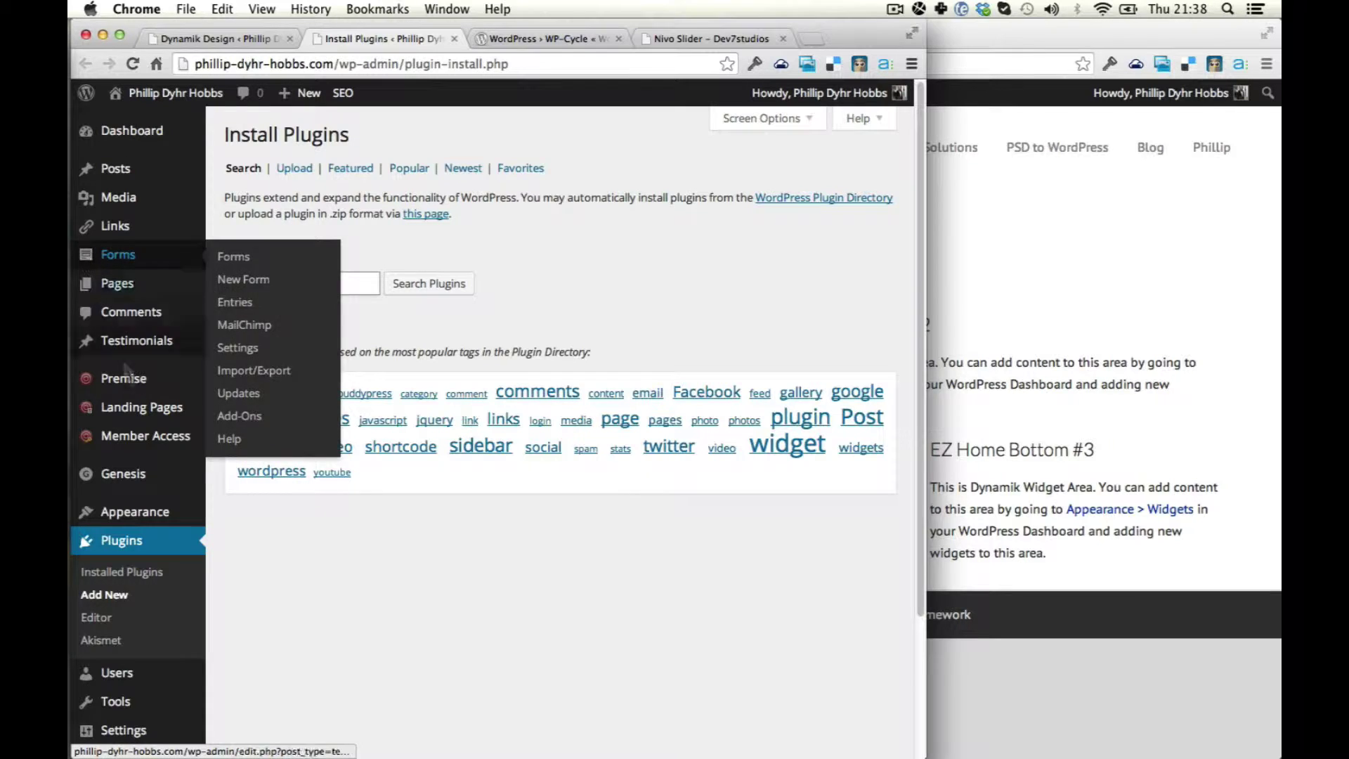
left_click(1067, 288)
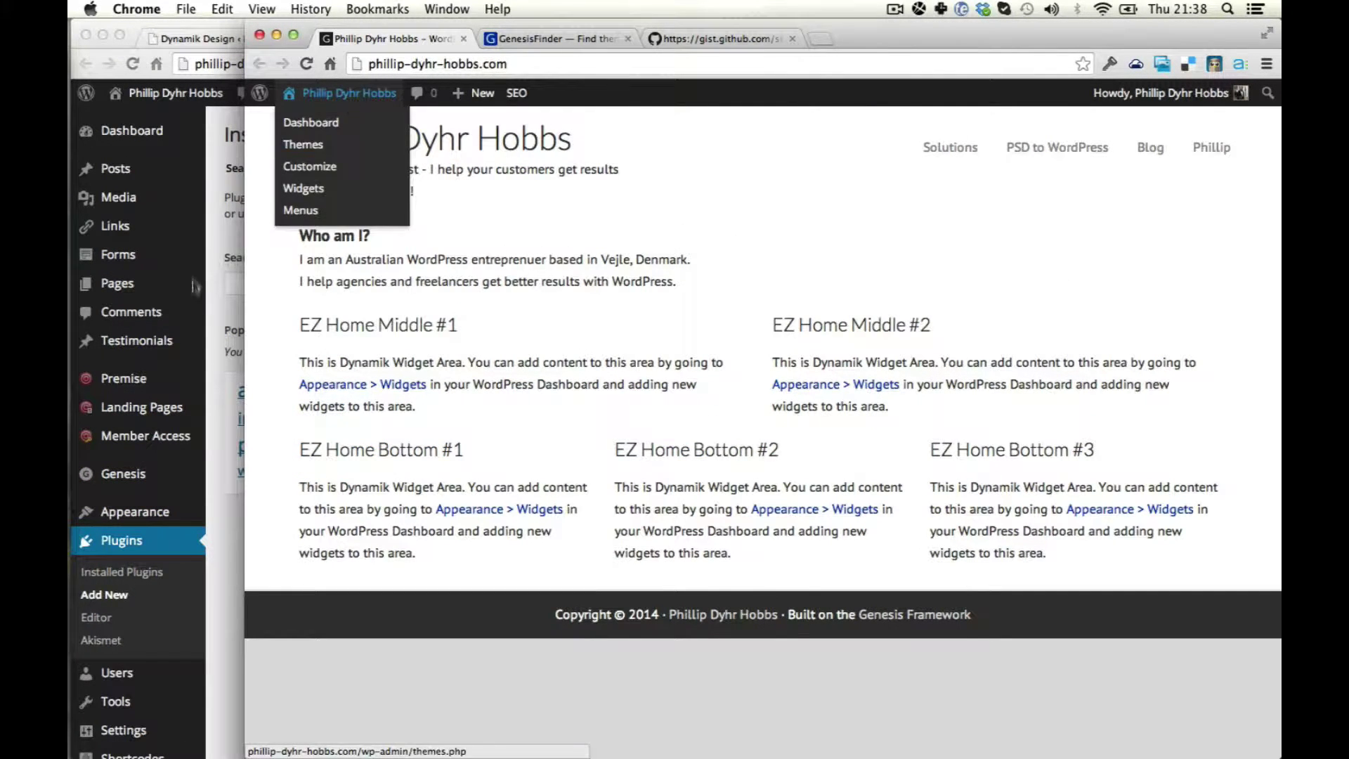
left_click(213, 331)
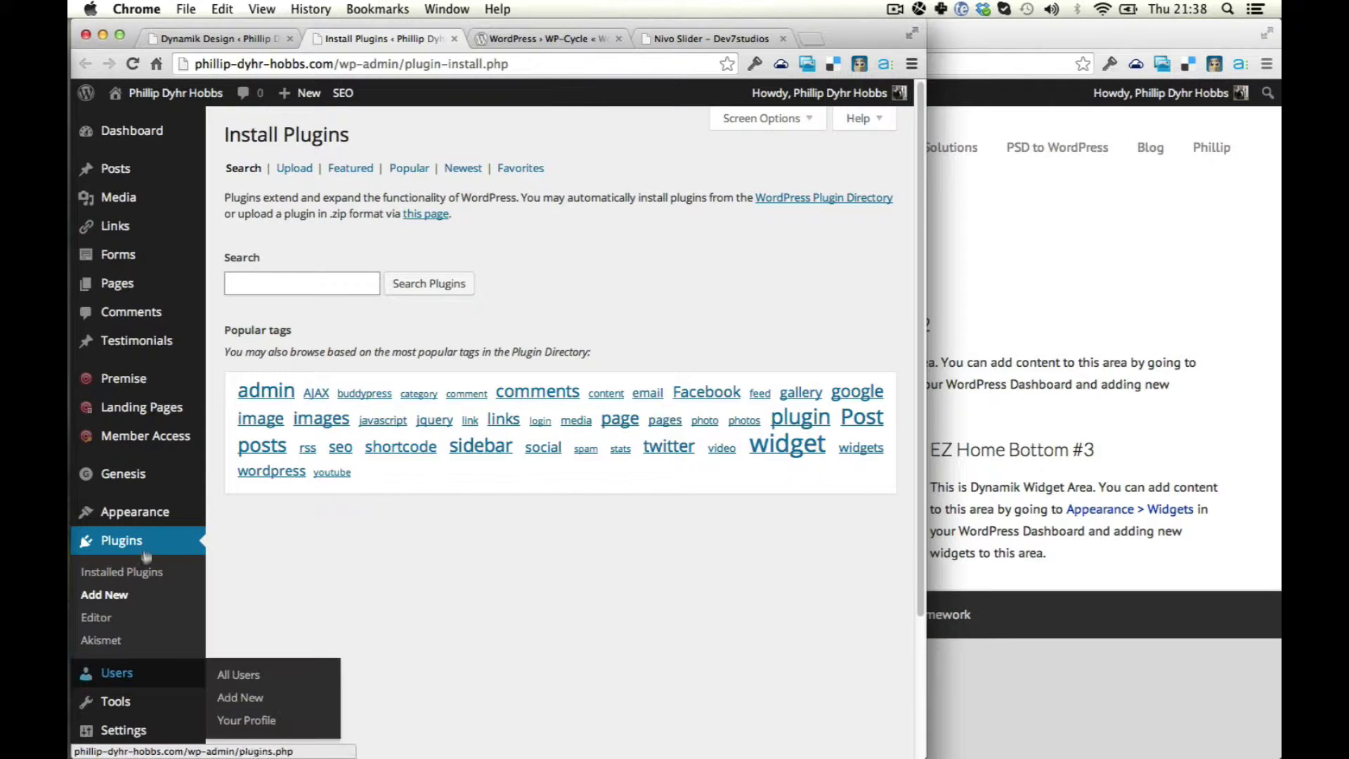
mouse_move(137, 512)
left_click(232, 560, "super")
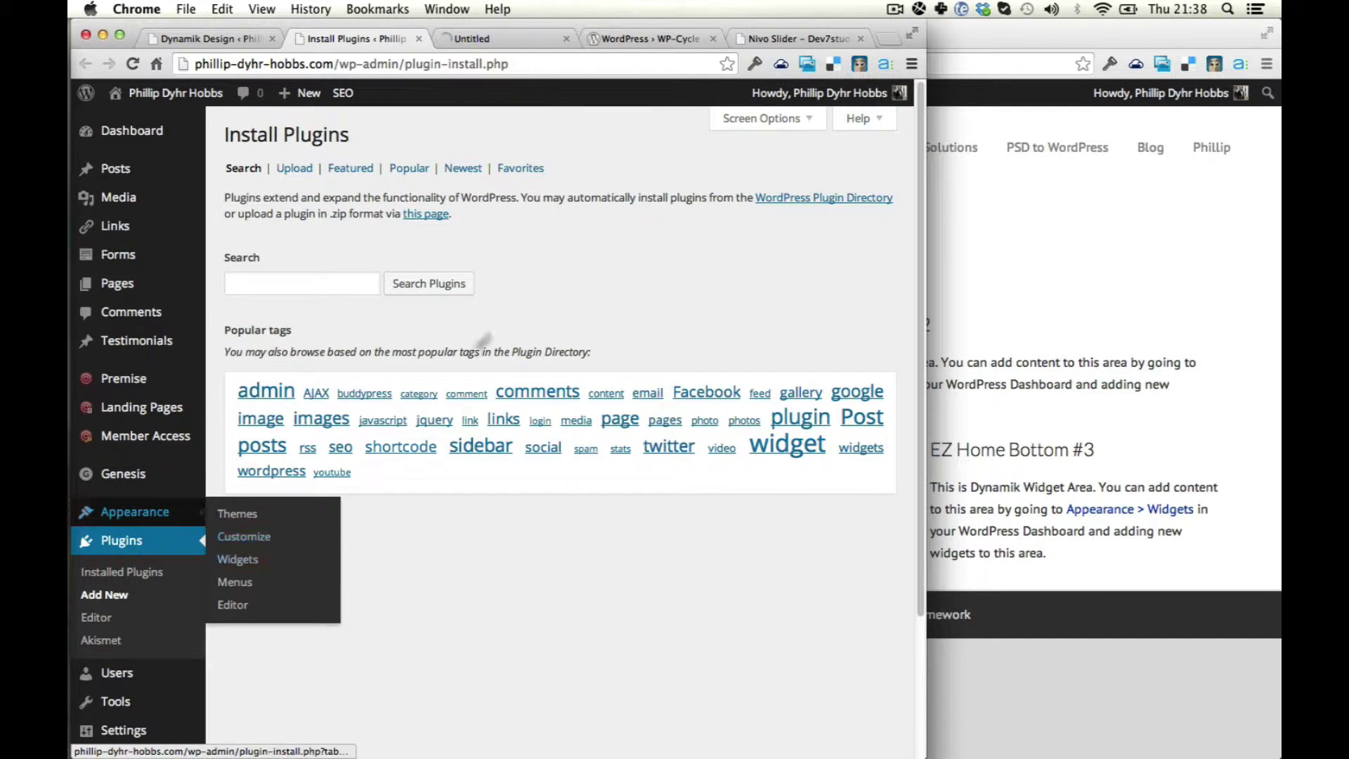
Look over the WP-Cycle plugin page, then go to the Nivo Slider Dev7studios page.
left_click(665, 39)
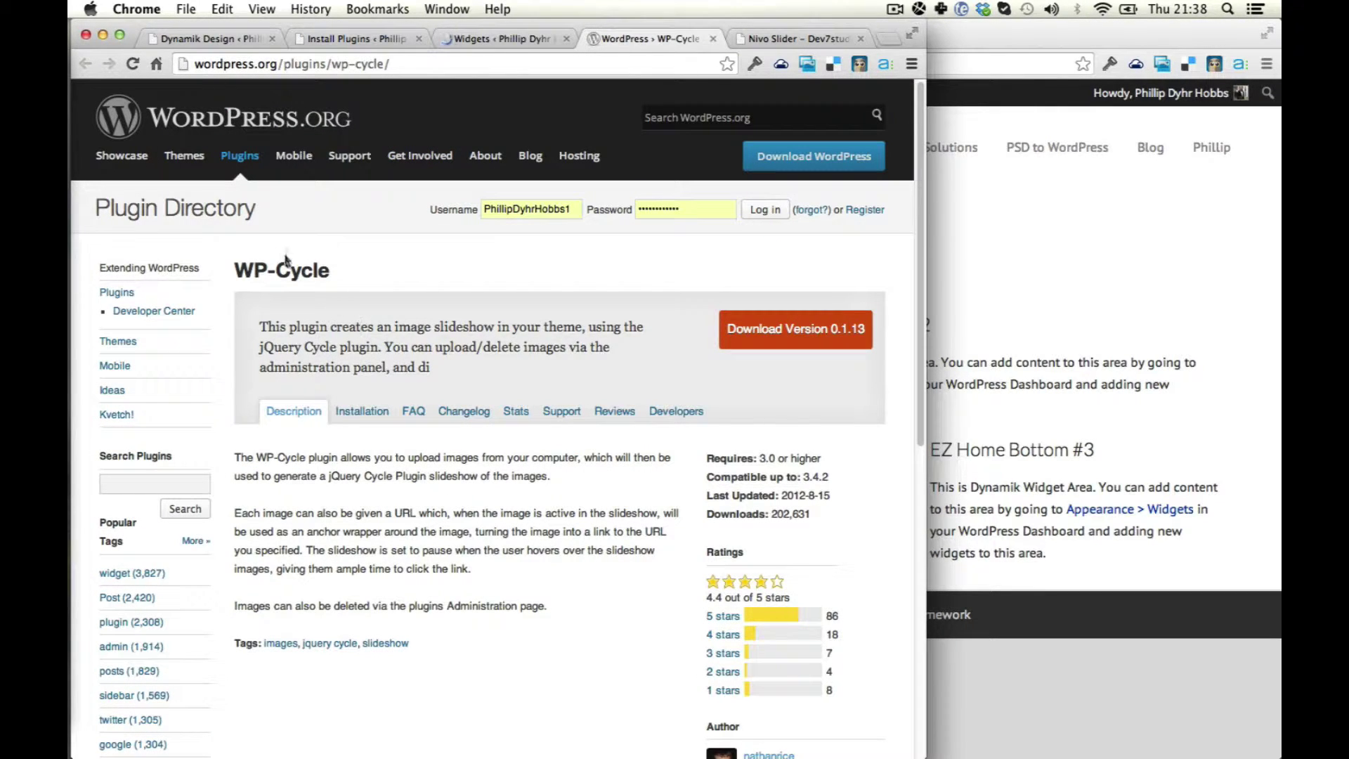
left_click_drag(236, 269, 346, 268)
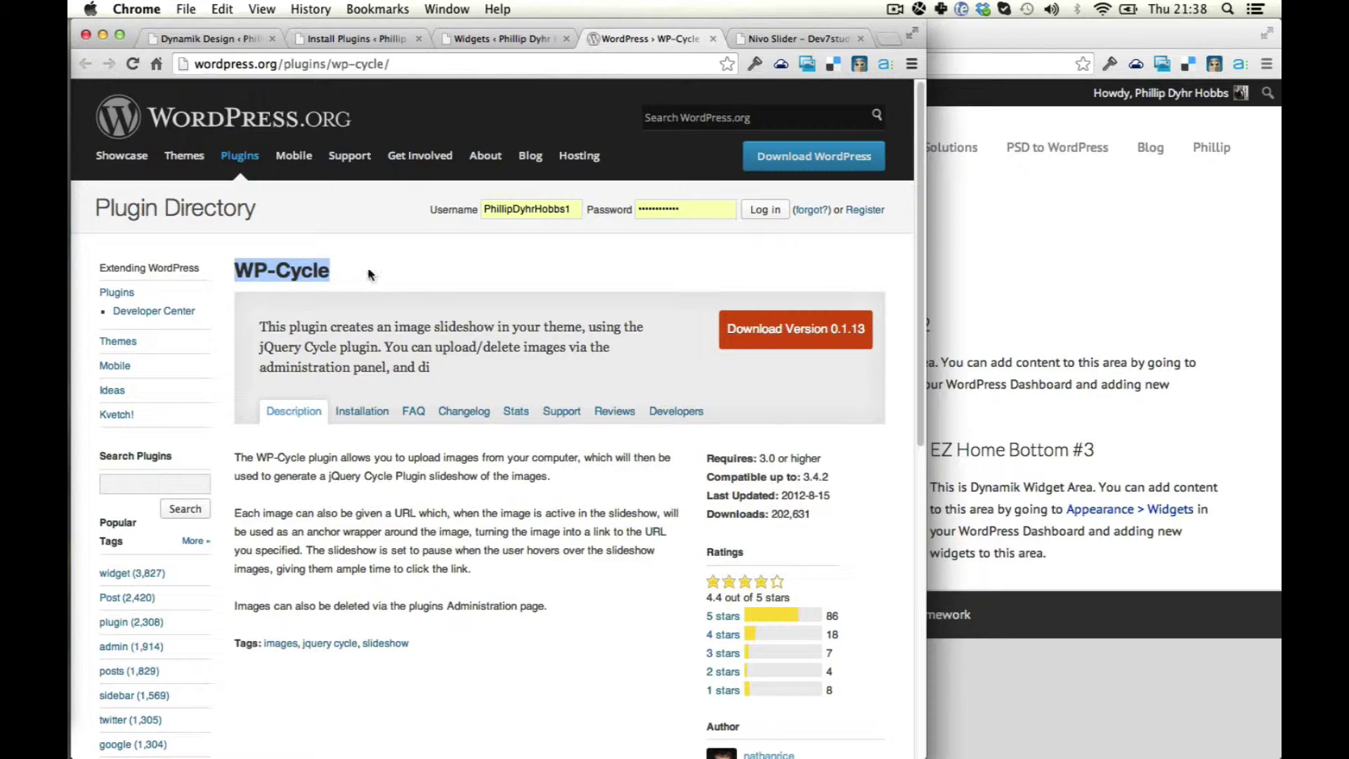
key("ctrl+Tab")
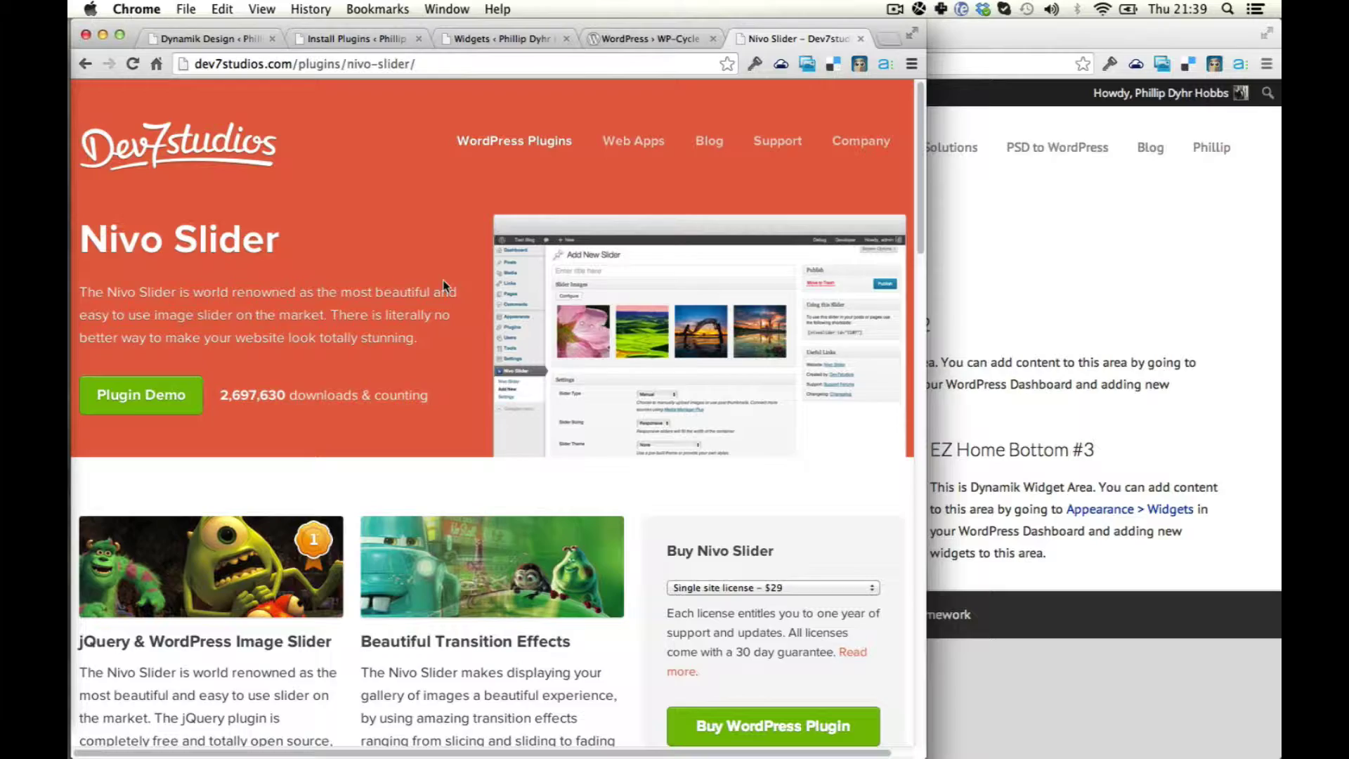
Open the Nivo Slider plugin demo in a new tab and view its slider.
left_click(140, 397, "super")
scroll(529, 351, "down", 5)
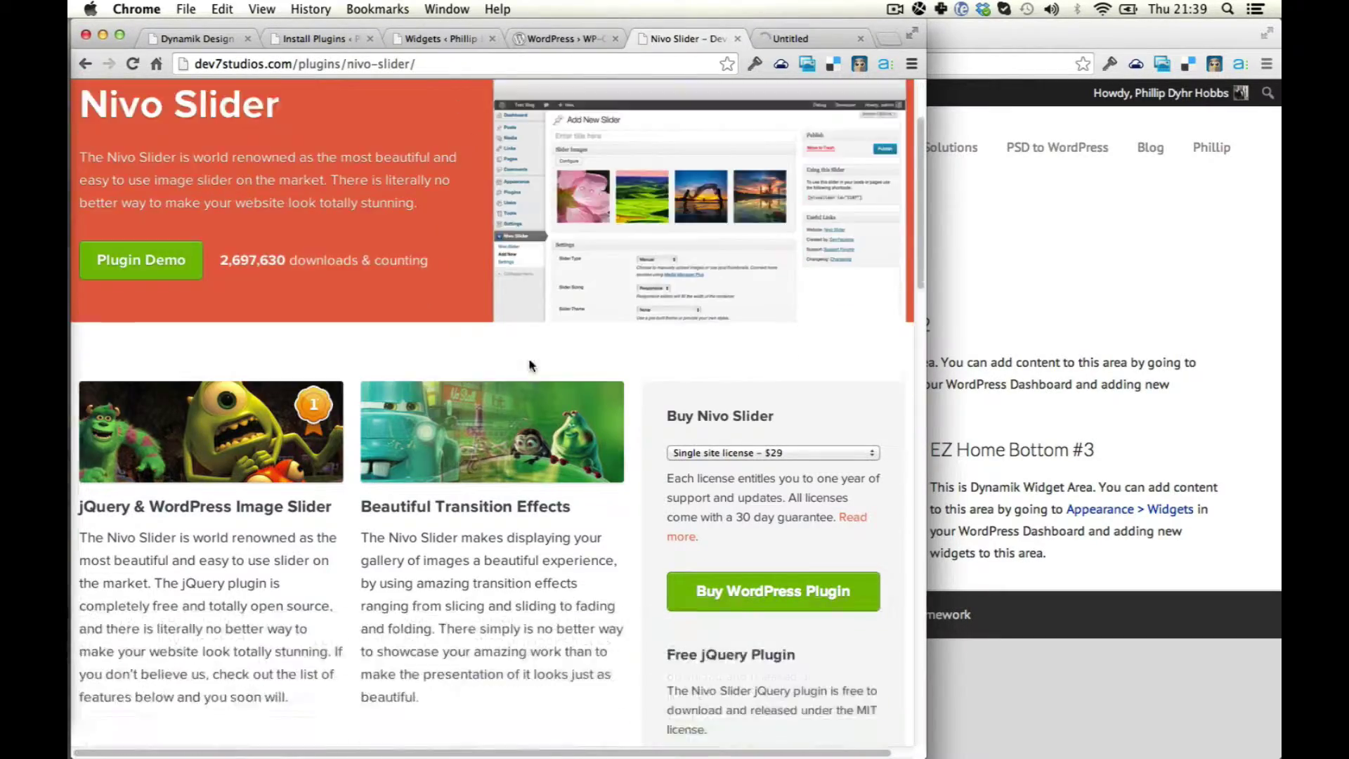
scroll(528, 370, "down", 20)
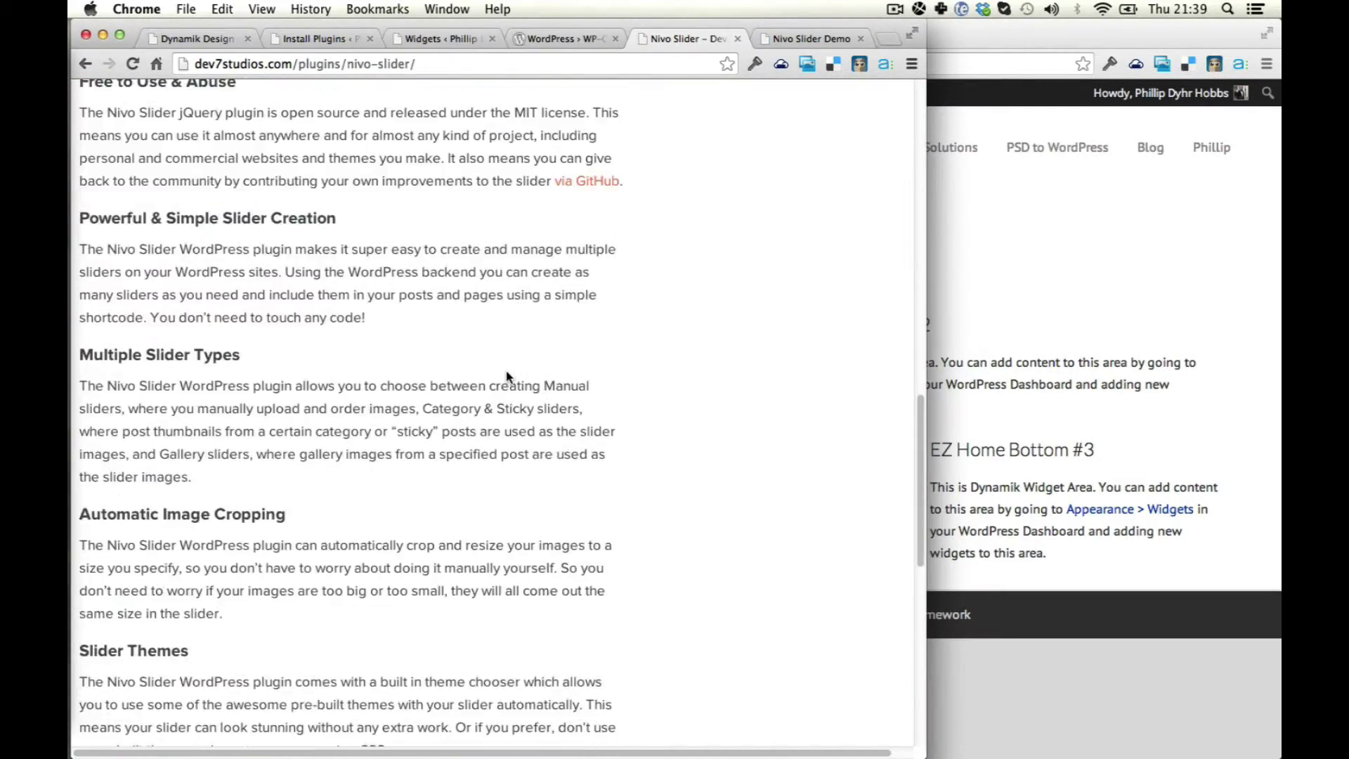
scroll(507, 370, "up", 20)
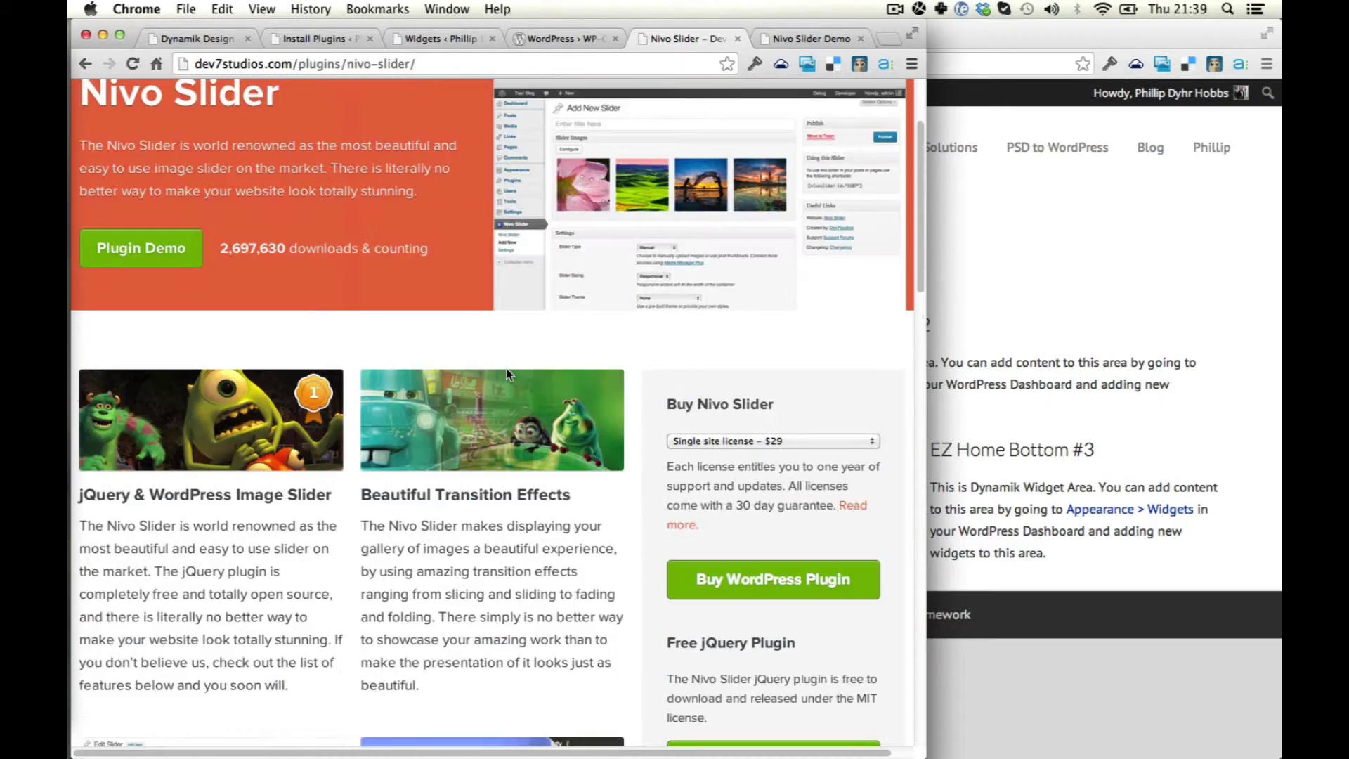
key("super+alt+Left")
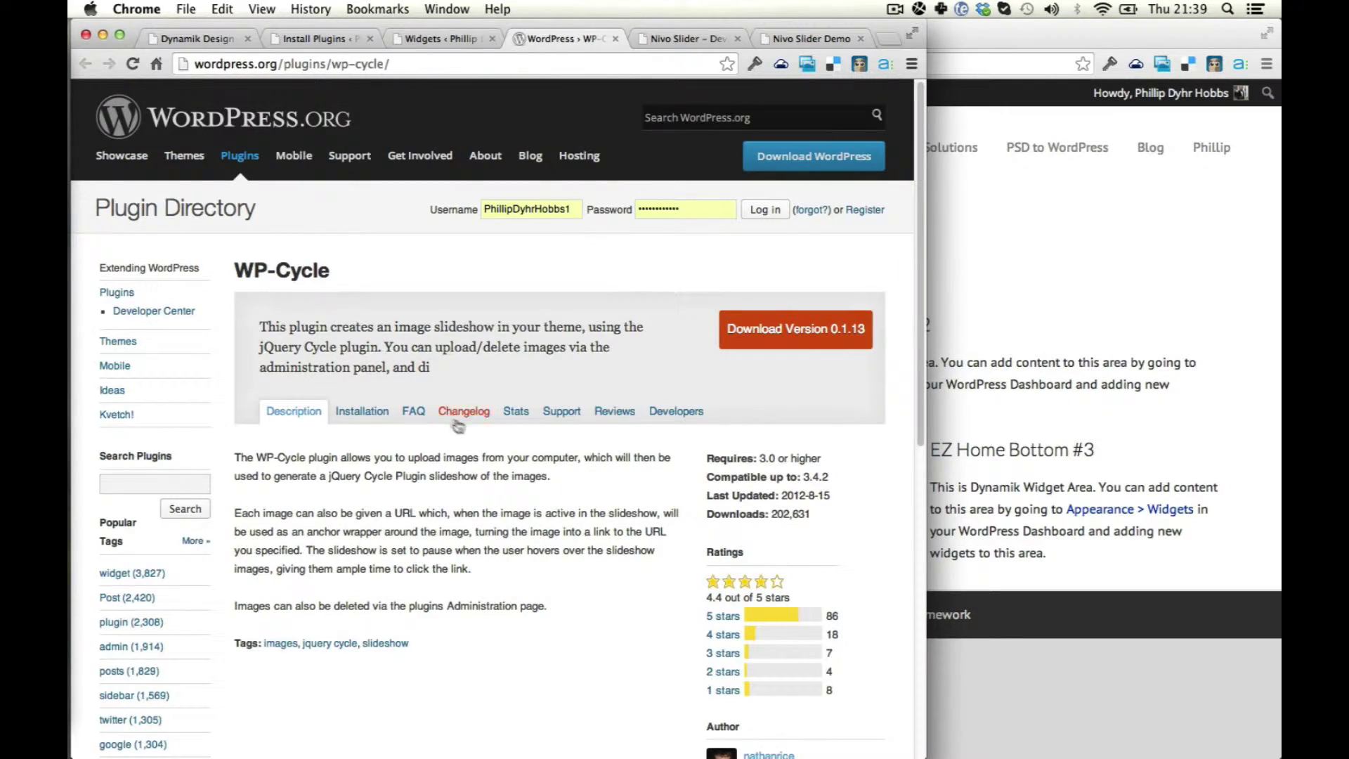
key("super+alt+Right")
key("super+alt+Right")
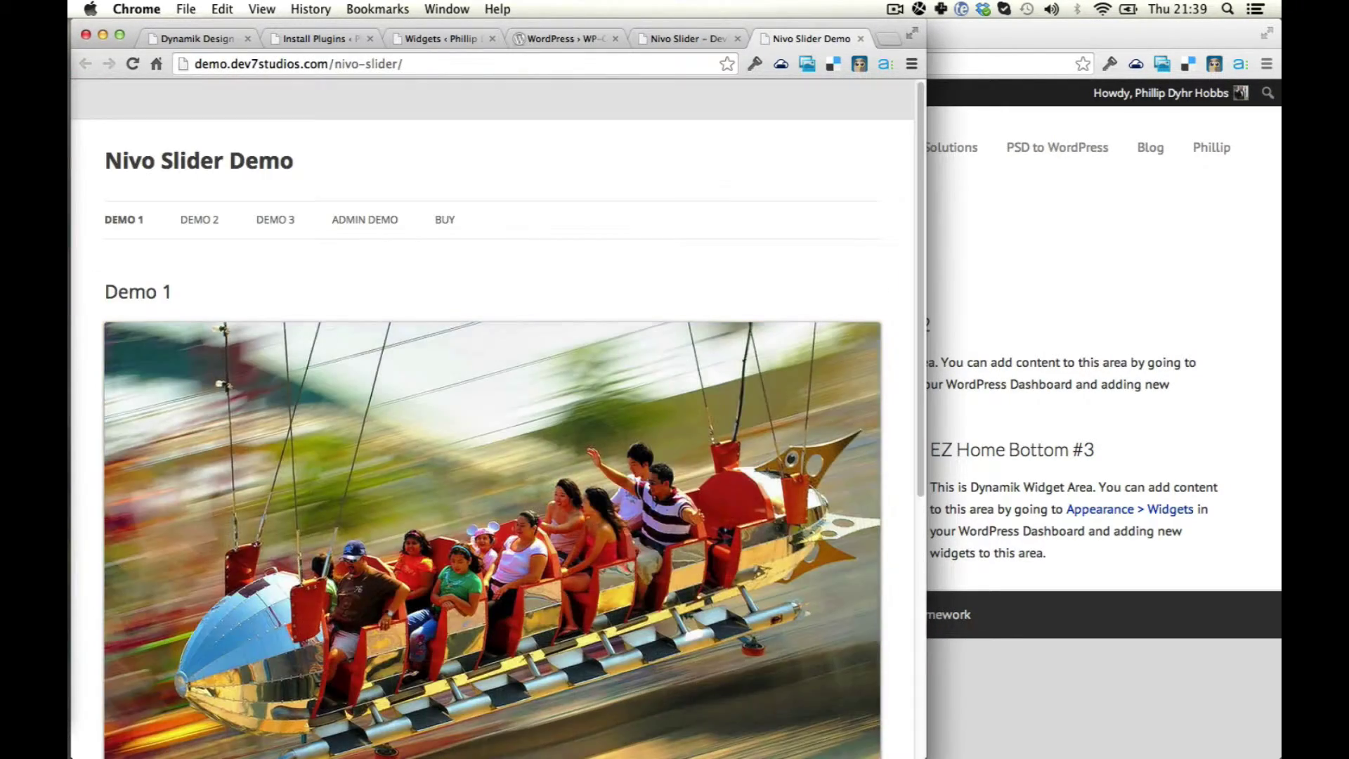
scroll(497, 341, "down", 5)
scroll(502, 358, "up", 5)
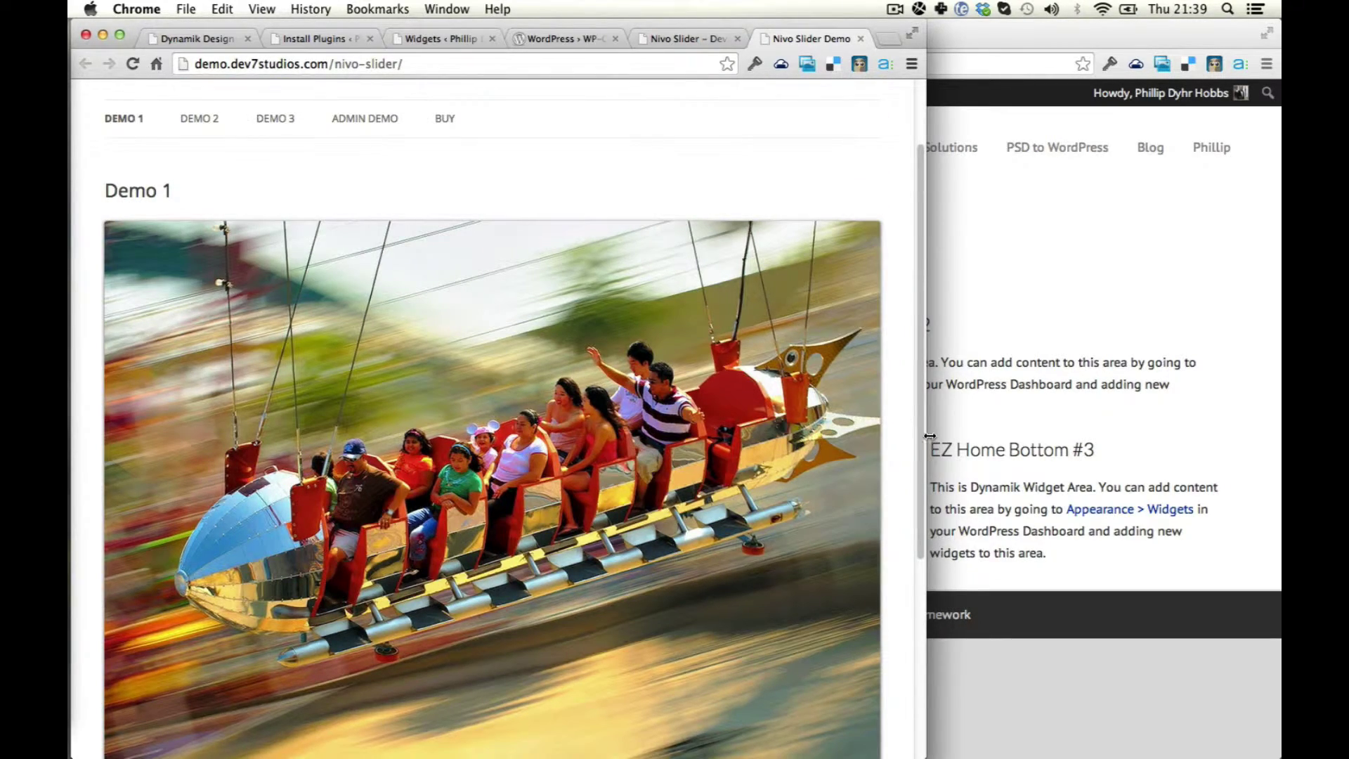
Preview the demo's admin login page, then return to the Dynamik Design settings.
left_click_drag(927, 432, 765, 464)
left_click(354, 180)
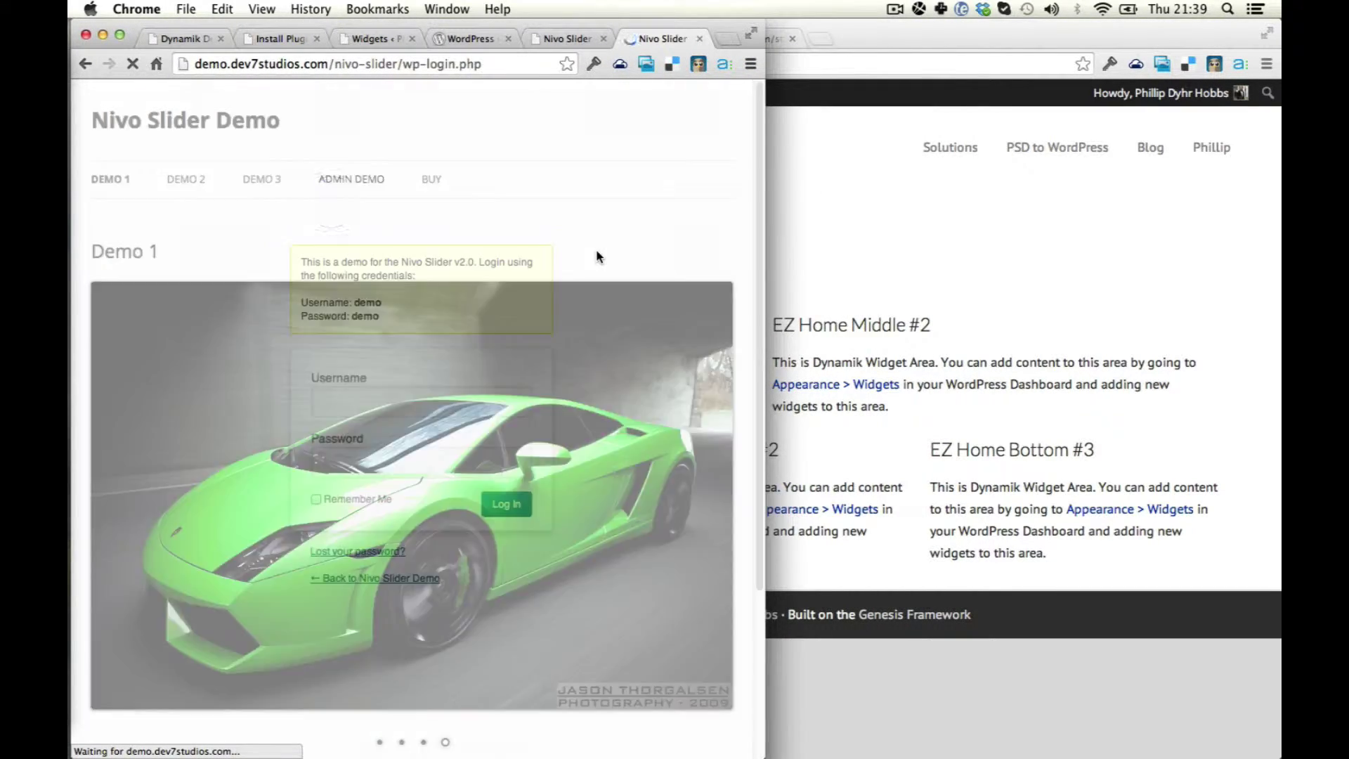
left_click(85, 64)
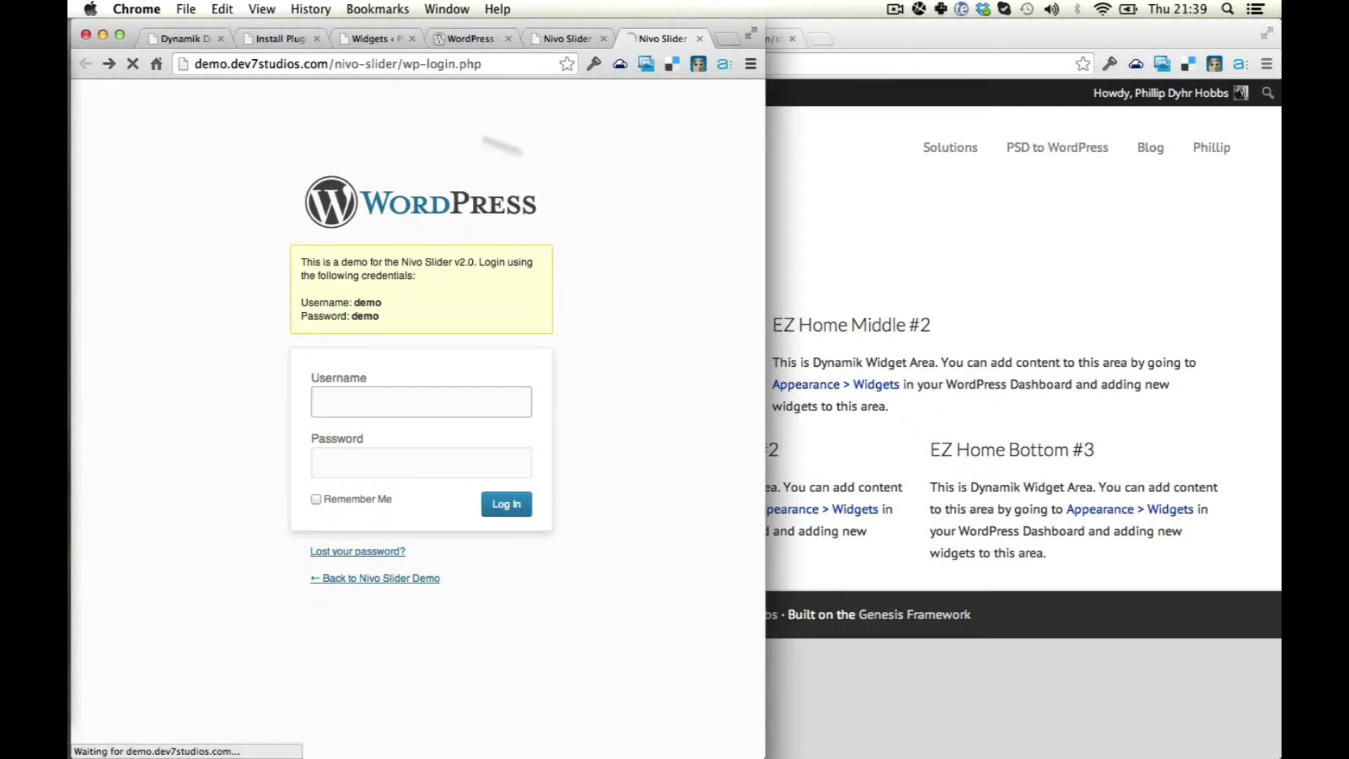
key("super+1")
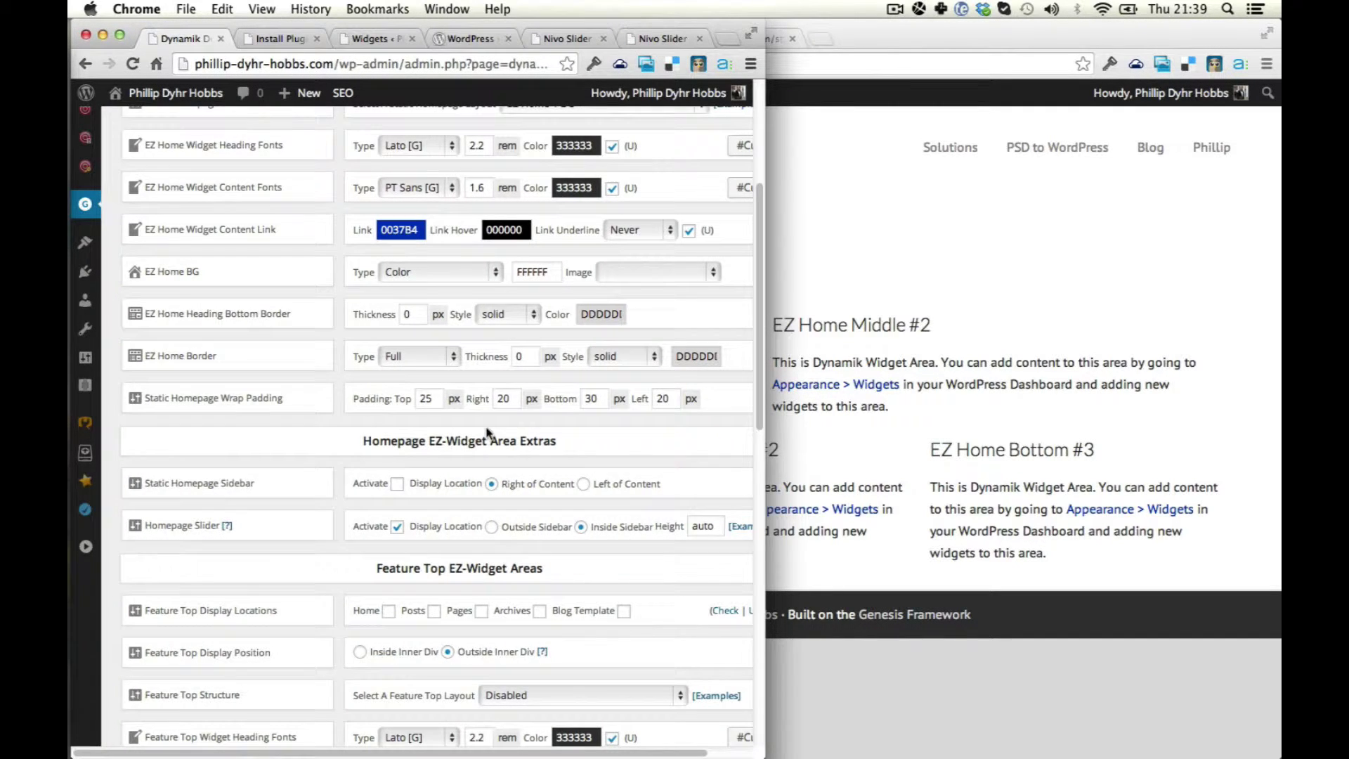
Confirm the EZ Home Slider widget area is still empty, then return to Install Plugins.
key("super+2")
key("super+3")
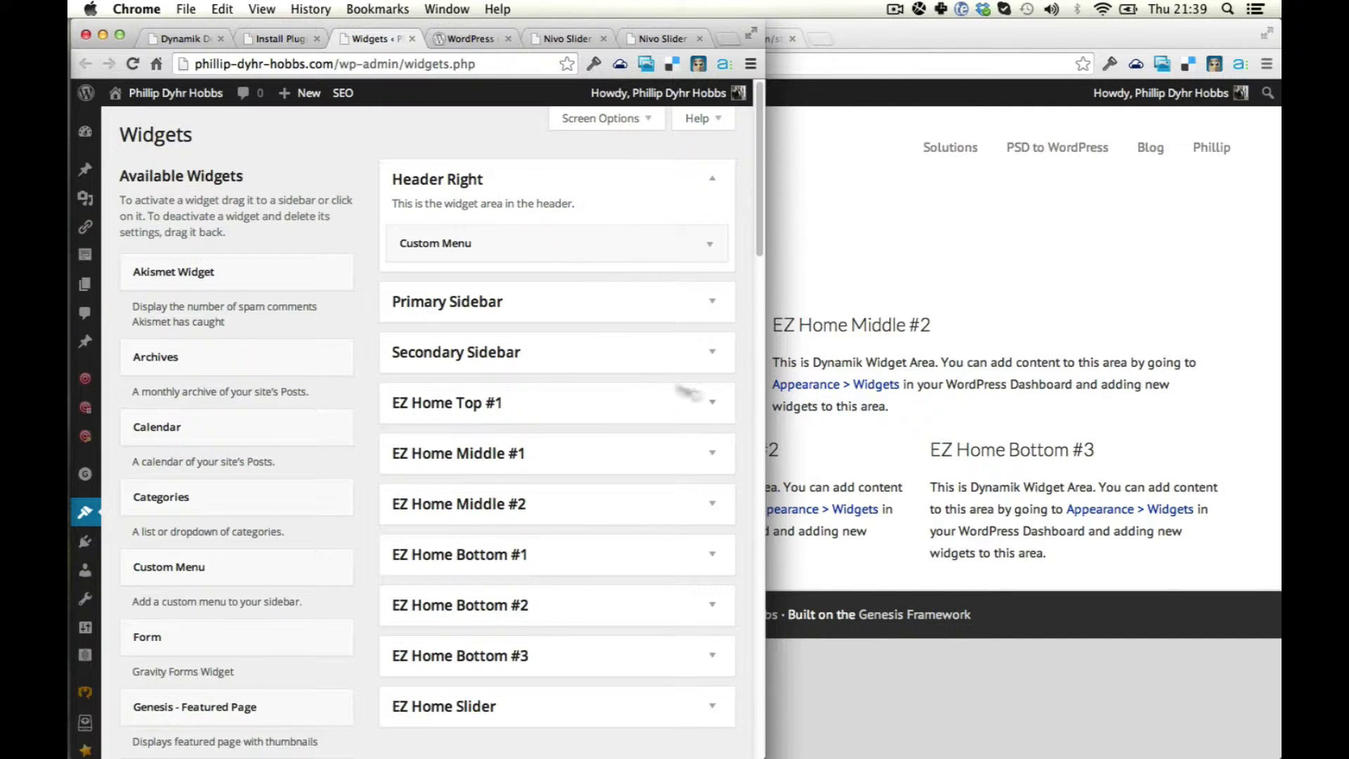
left_click_drag(763, 440, 1248, 436)
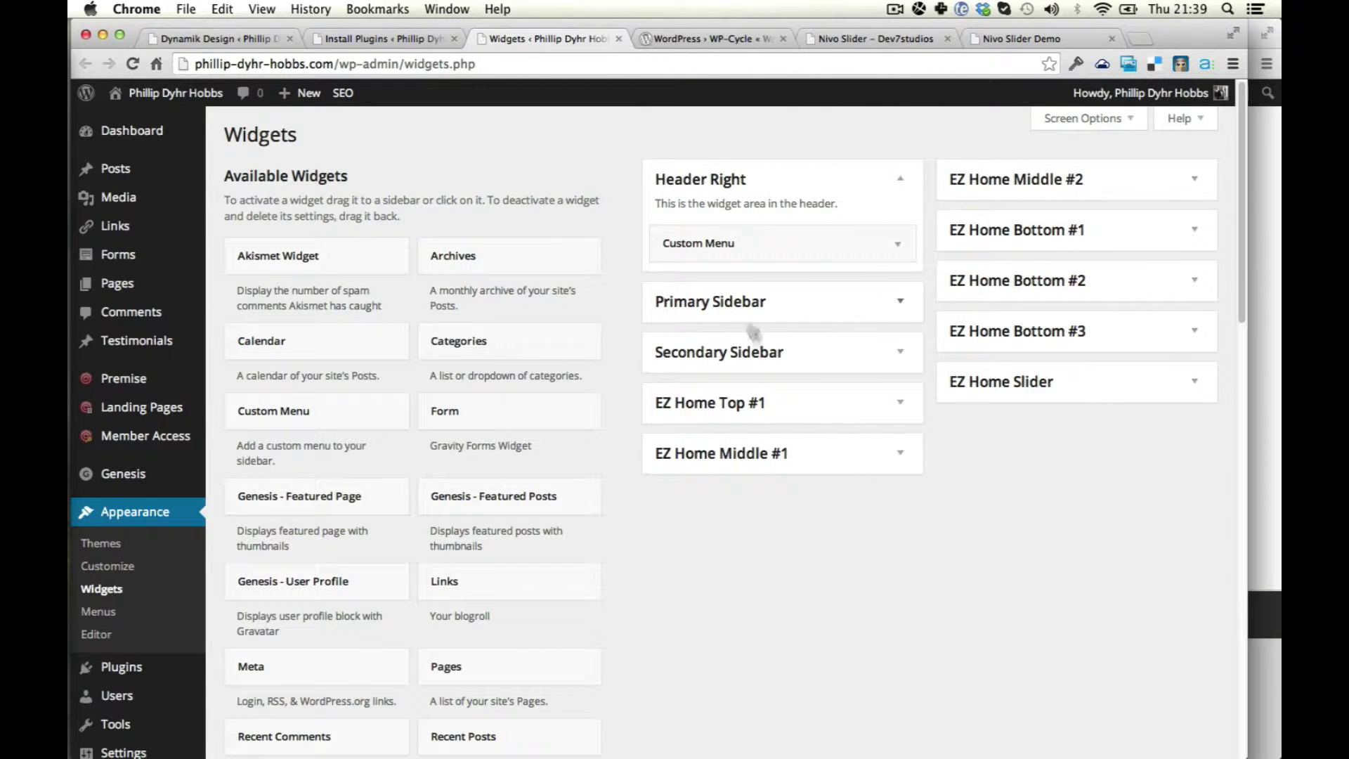
left_click(1047, 380)
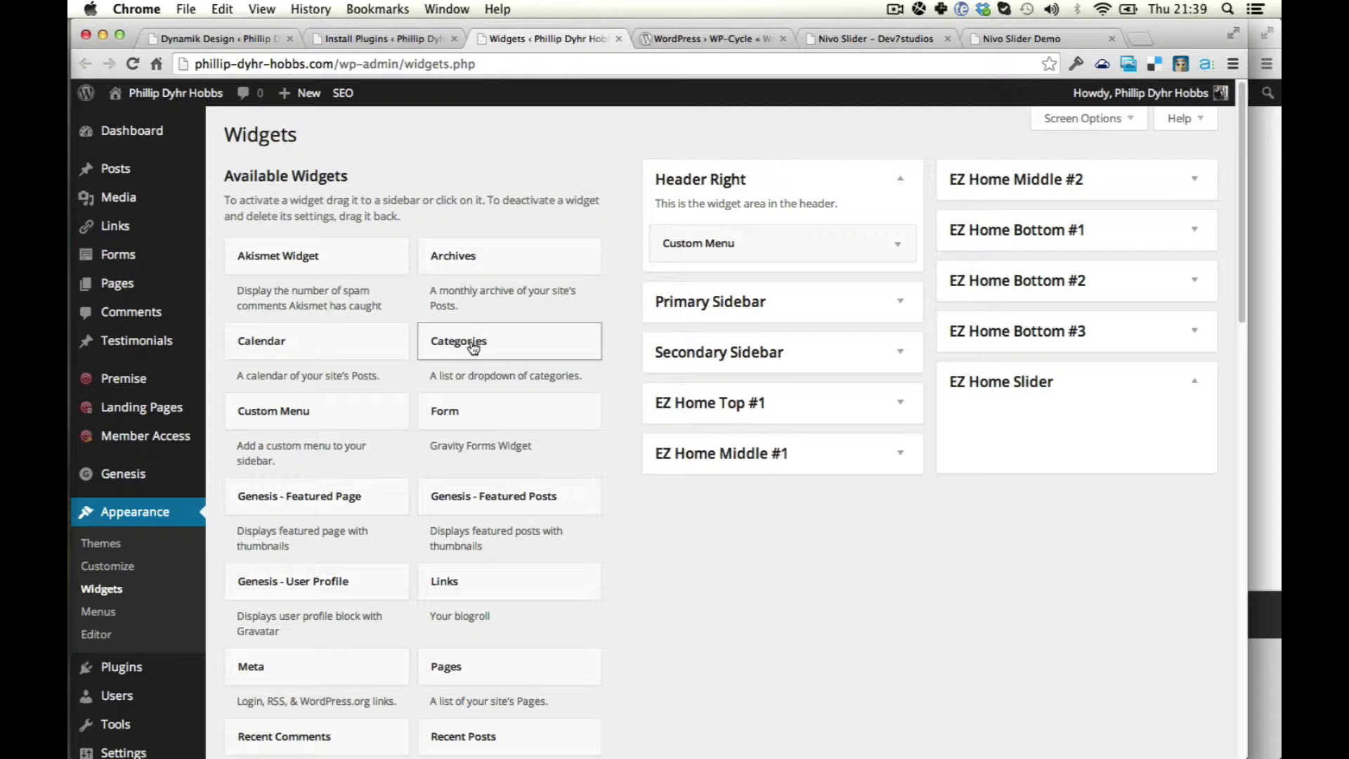
scroll(536, 431, "down", 10)
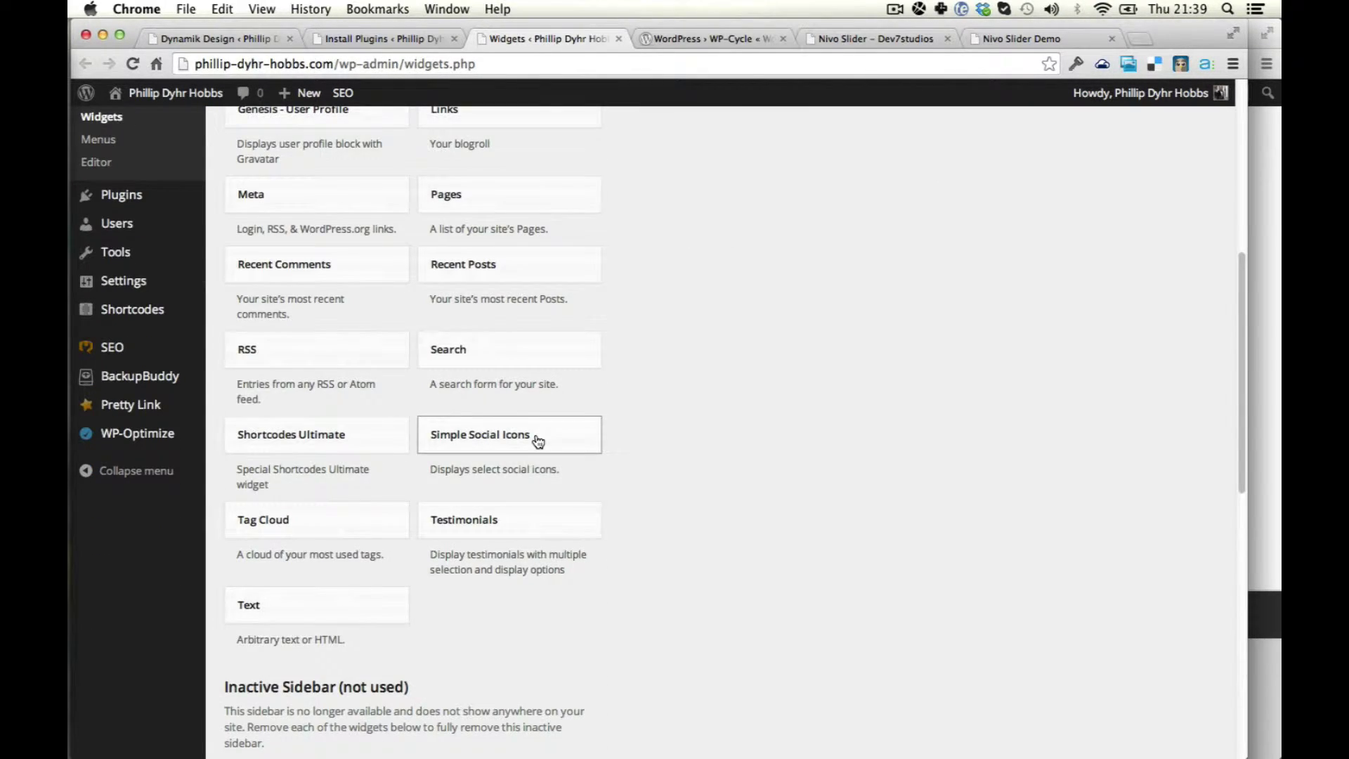
scroll(535, 432, "up", 10)
key("ctrl+Tab")
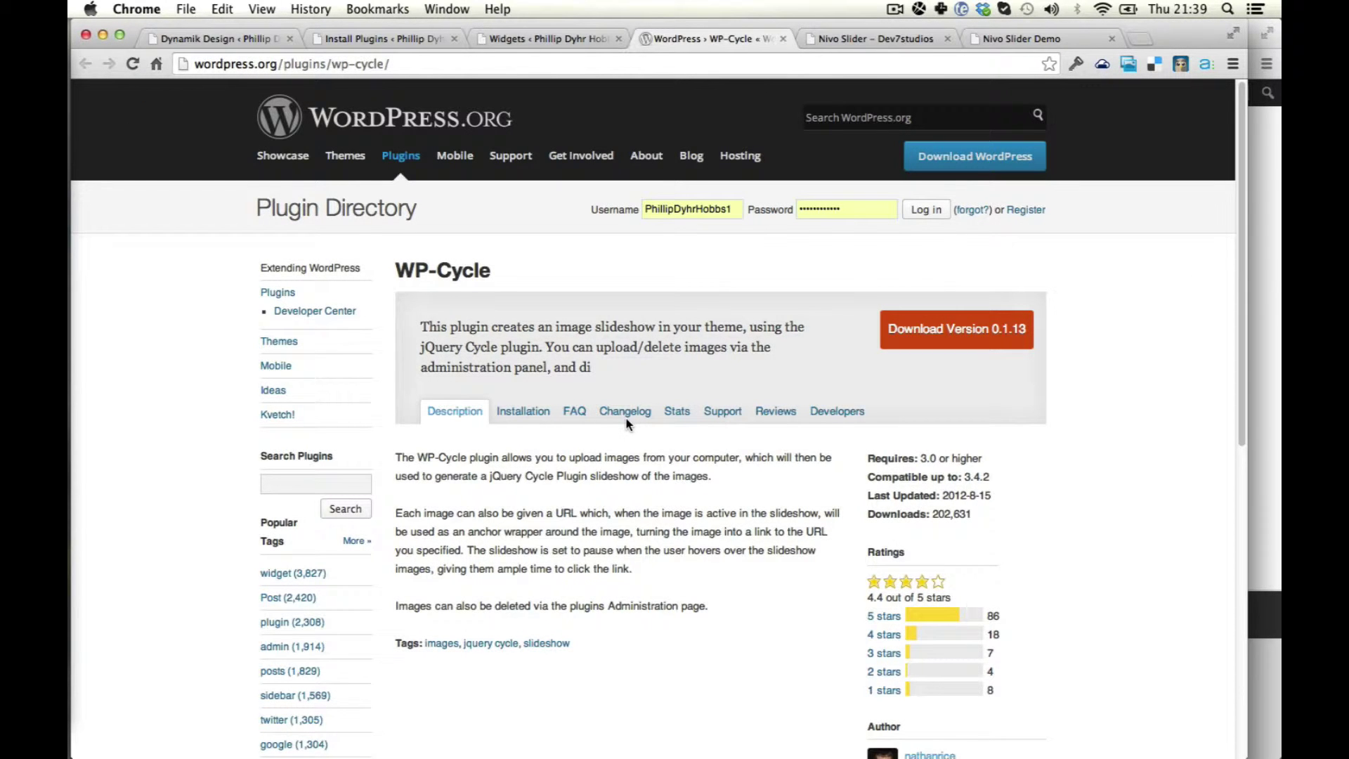
key("ctrl+Tab")
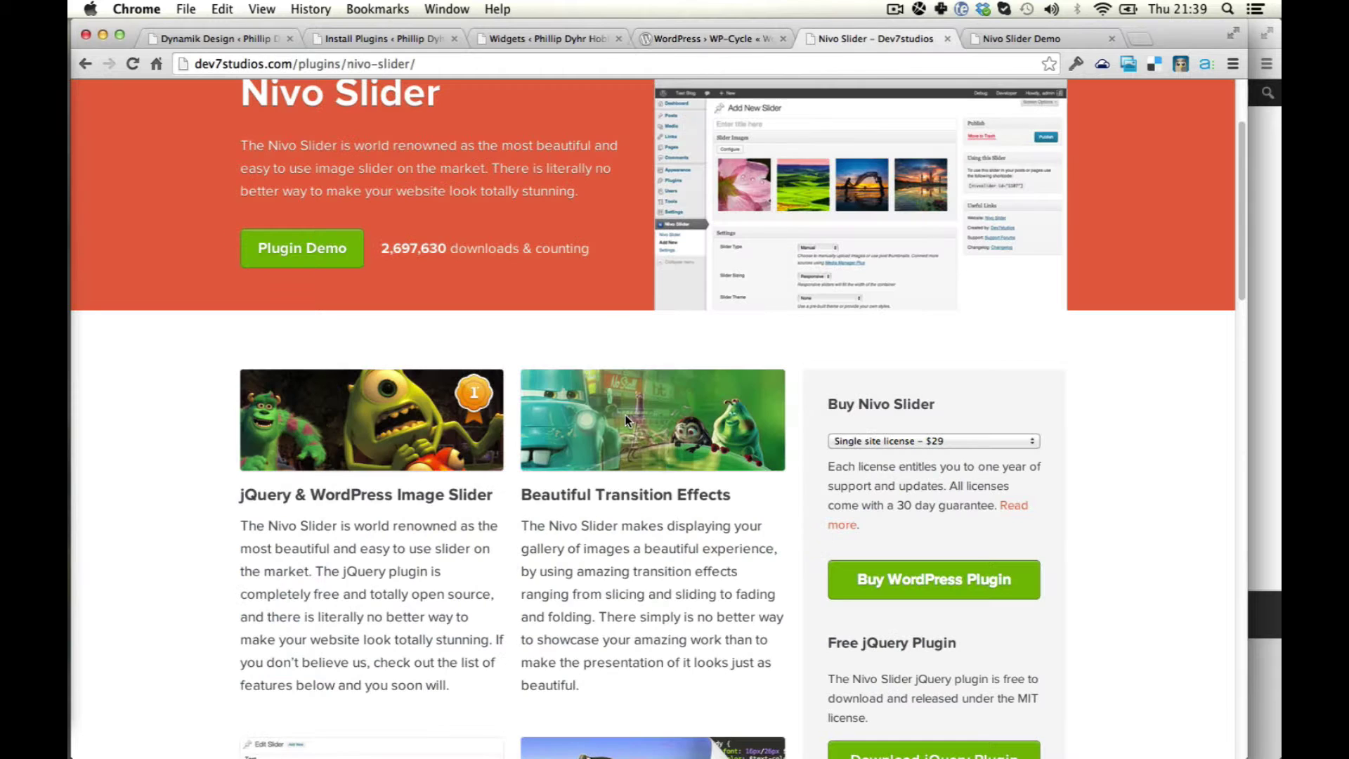
key("ctrl+shift+Tab")
key("ctrl+shift+Tab")
key("ctrl+shift+Tab")
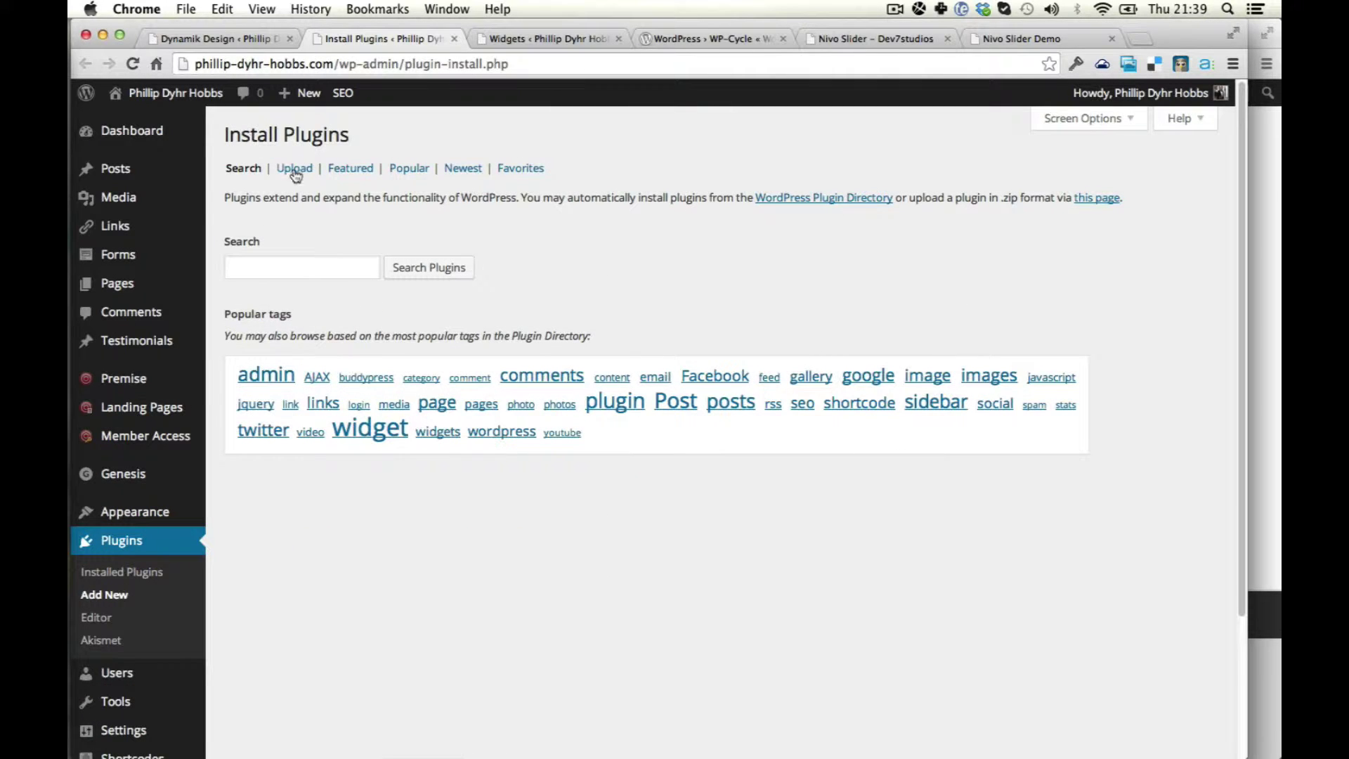
Upload and install nivo-slider-1.9.1.zip from the _WORKING folder.
left_click(295, 169)
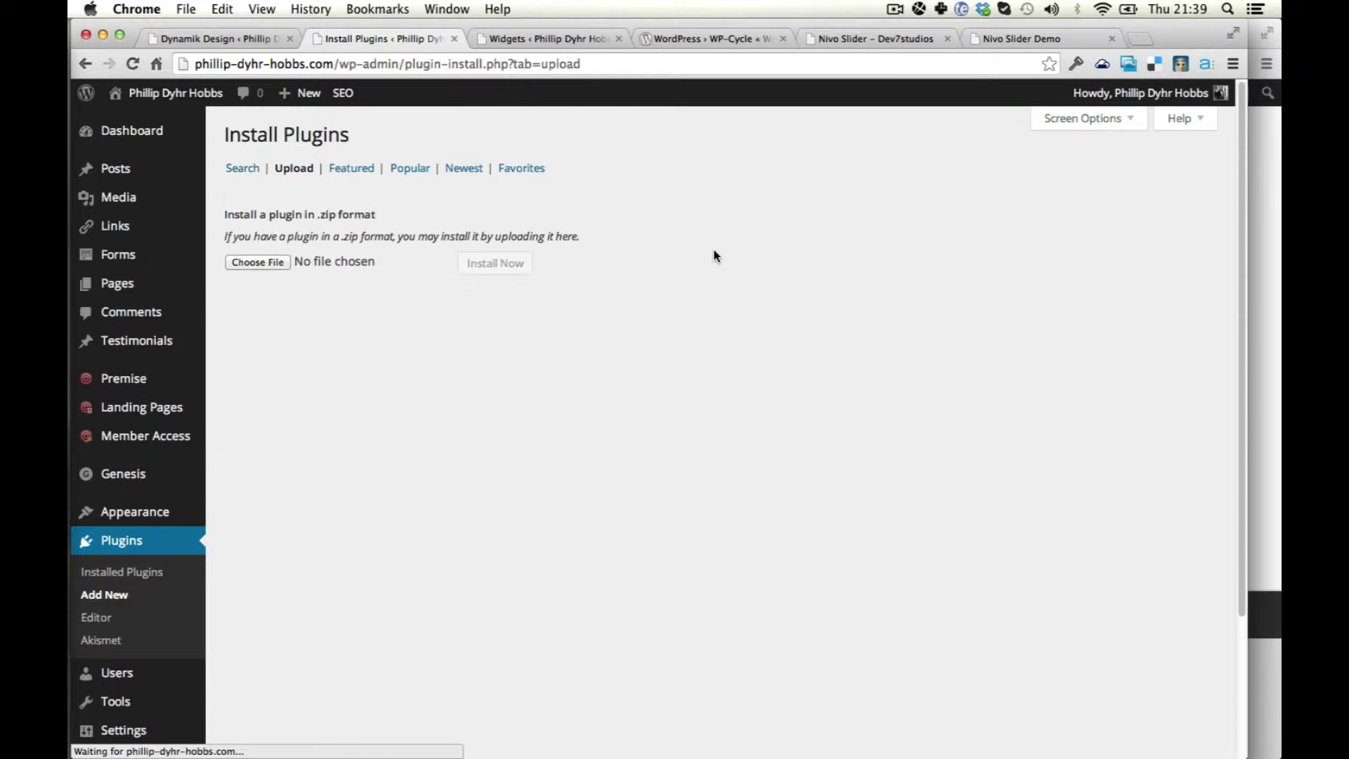
left_click(290, 263)
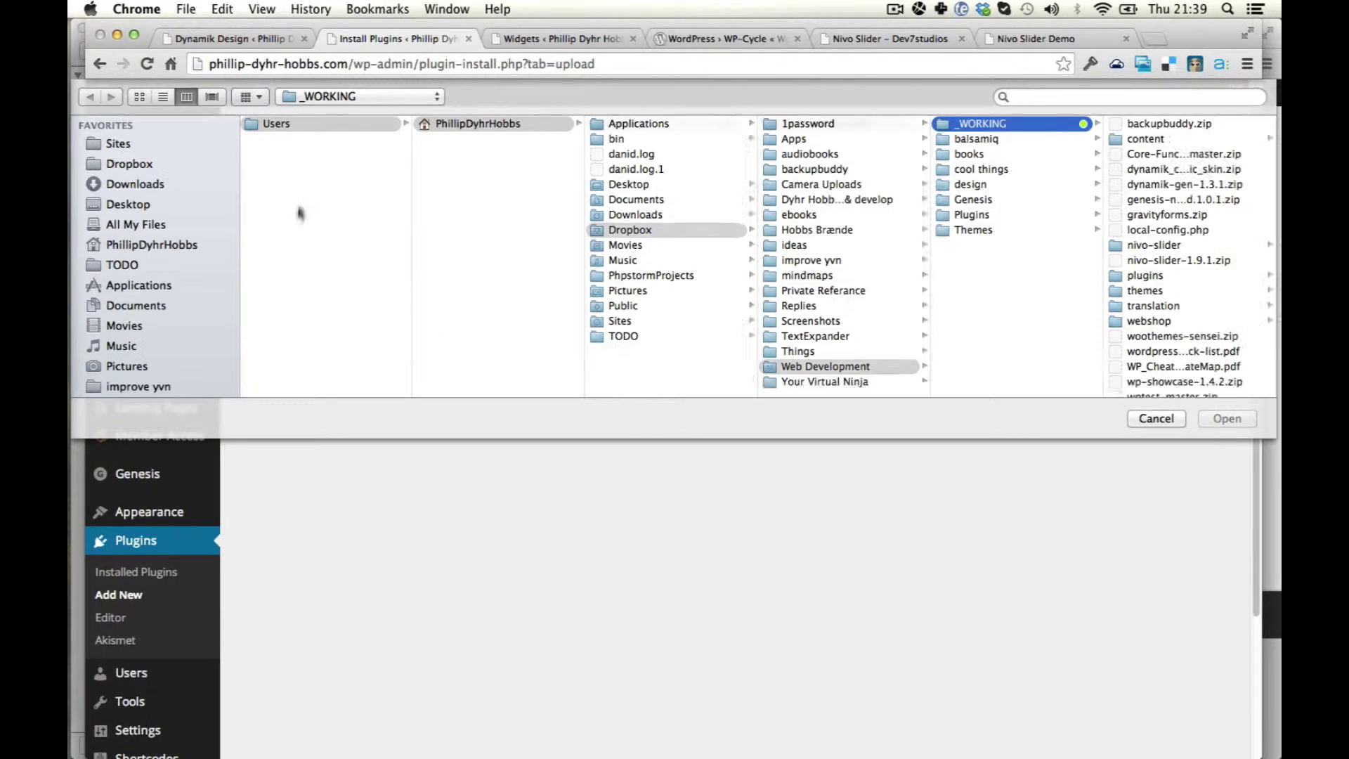
scroll(133, 264, "down", 5)
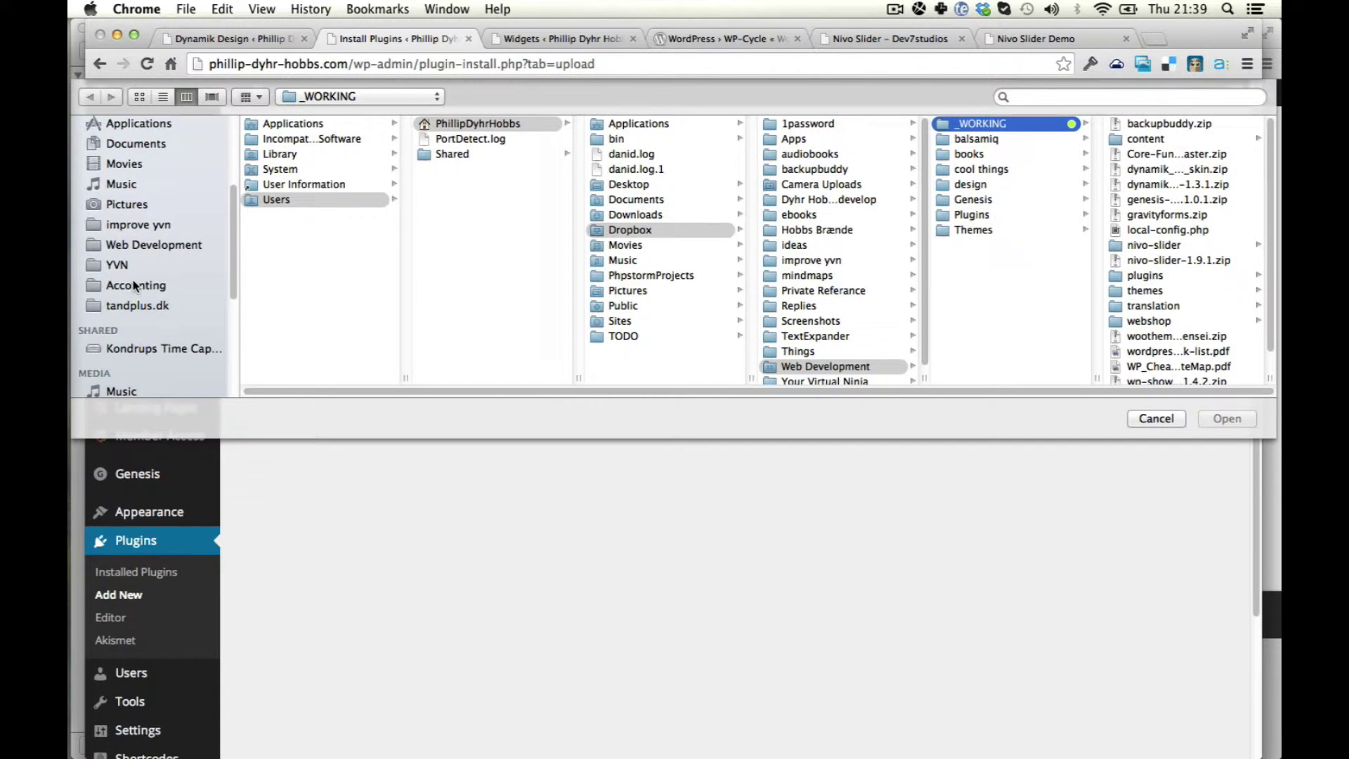
left_click(130, 246)
left_click(318, 125)
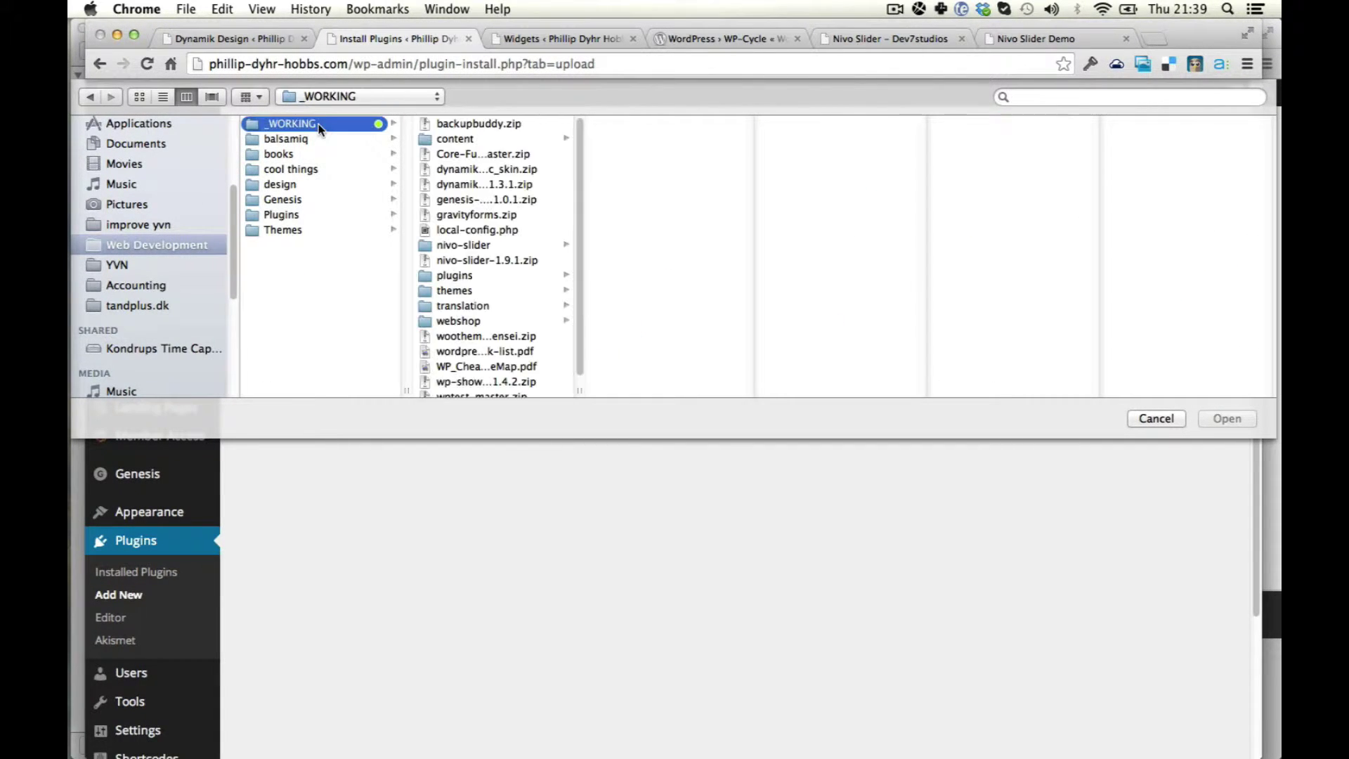
double_click(488, 260)
left_click(504, 266)
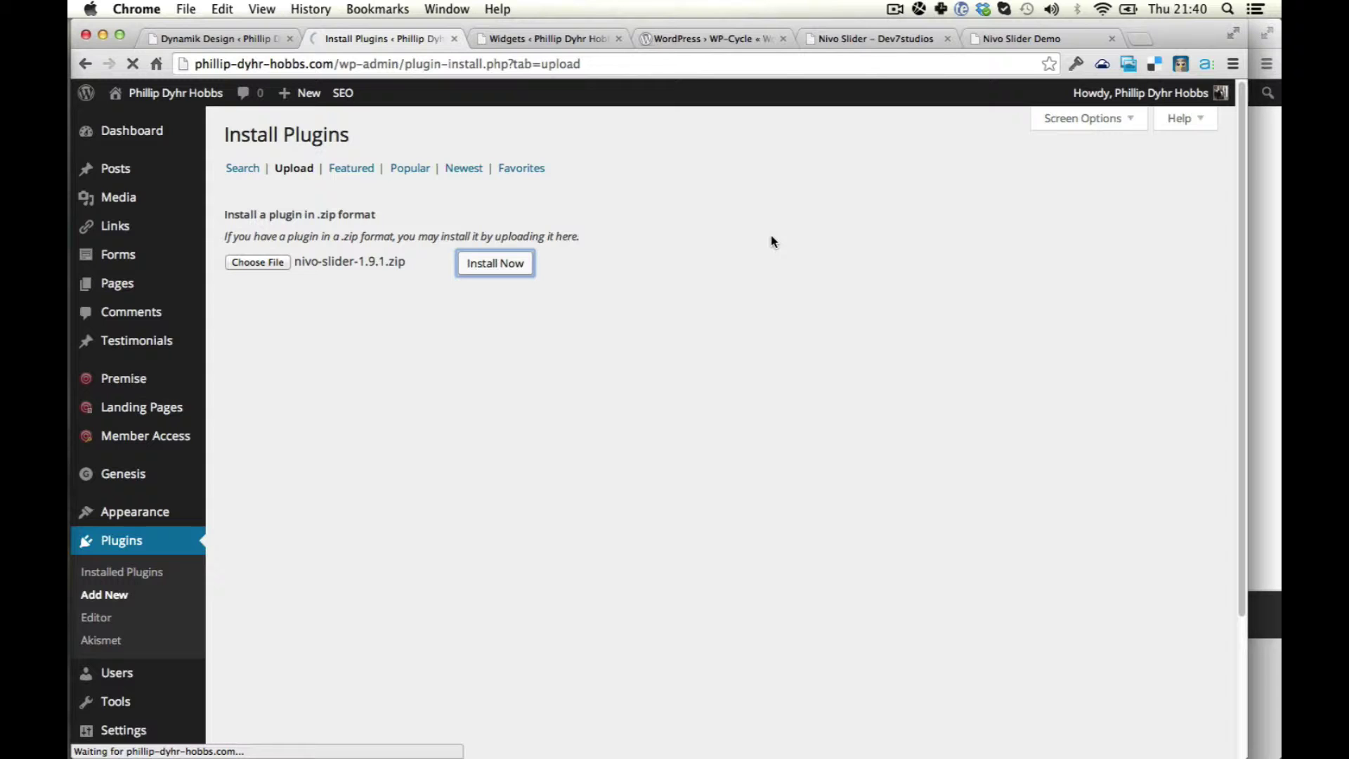
Close the Nivo Slider demo and WP-Cycle reference tabs.
left_click(1024, 39)
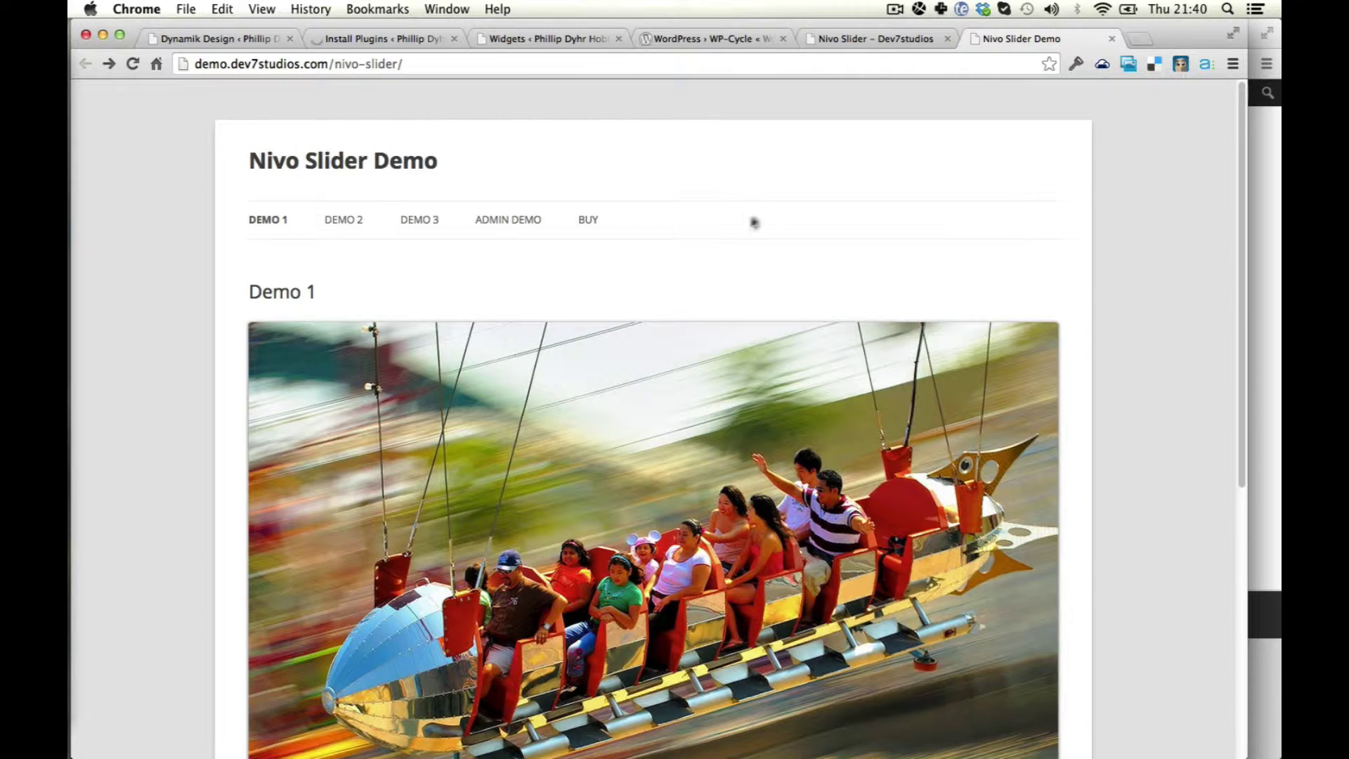
key("super+w")
key("super+w")
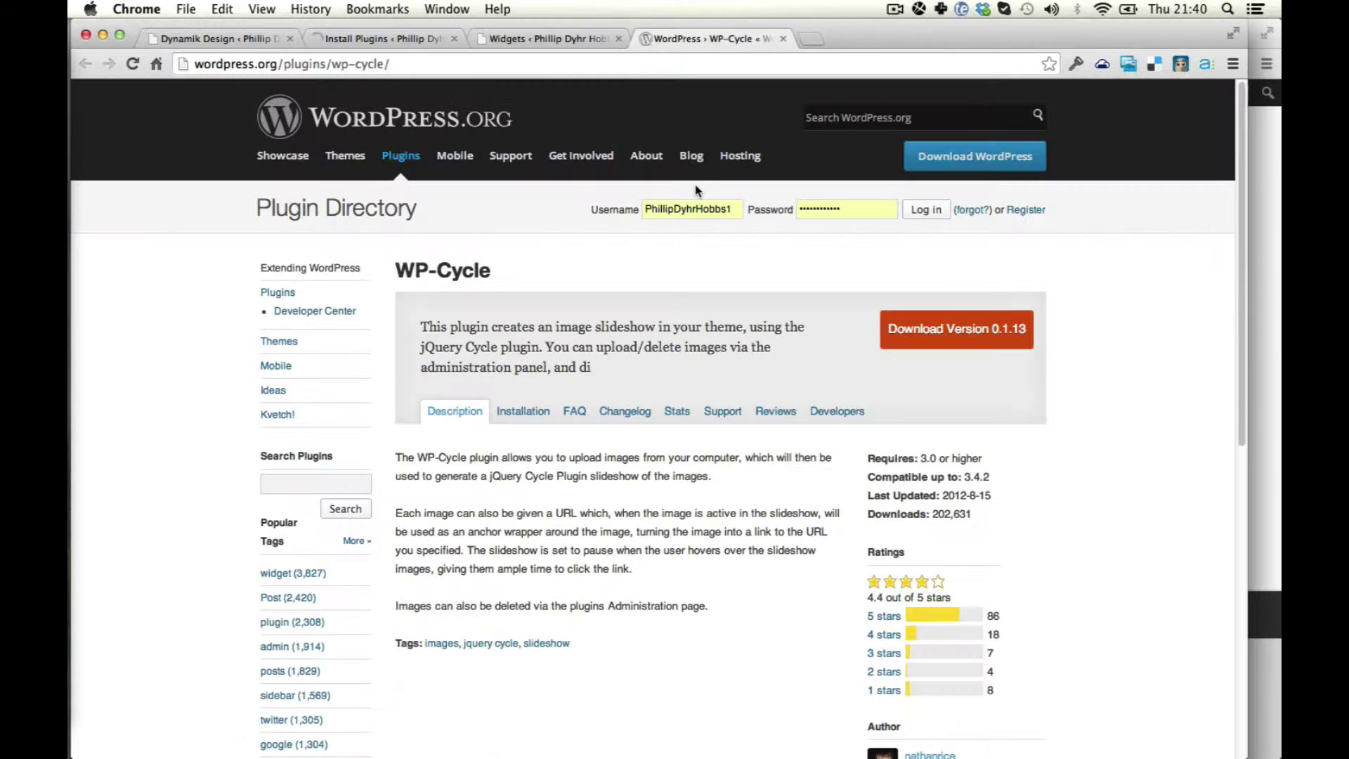
key("super+w")
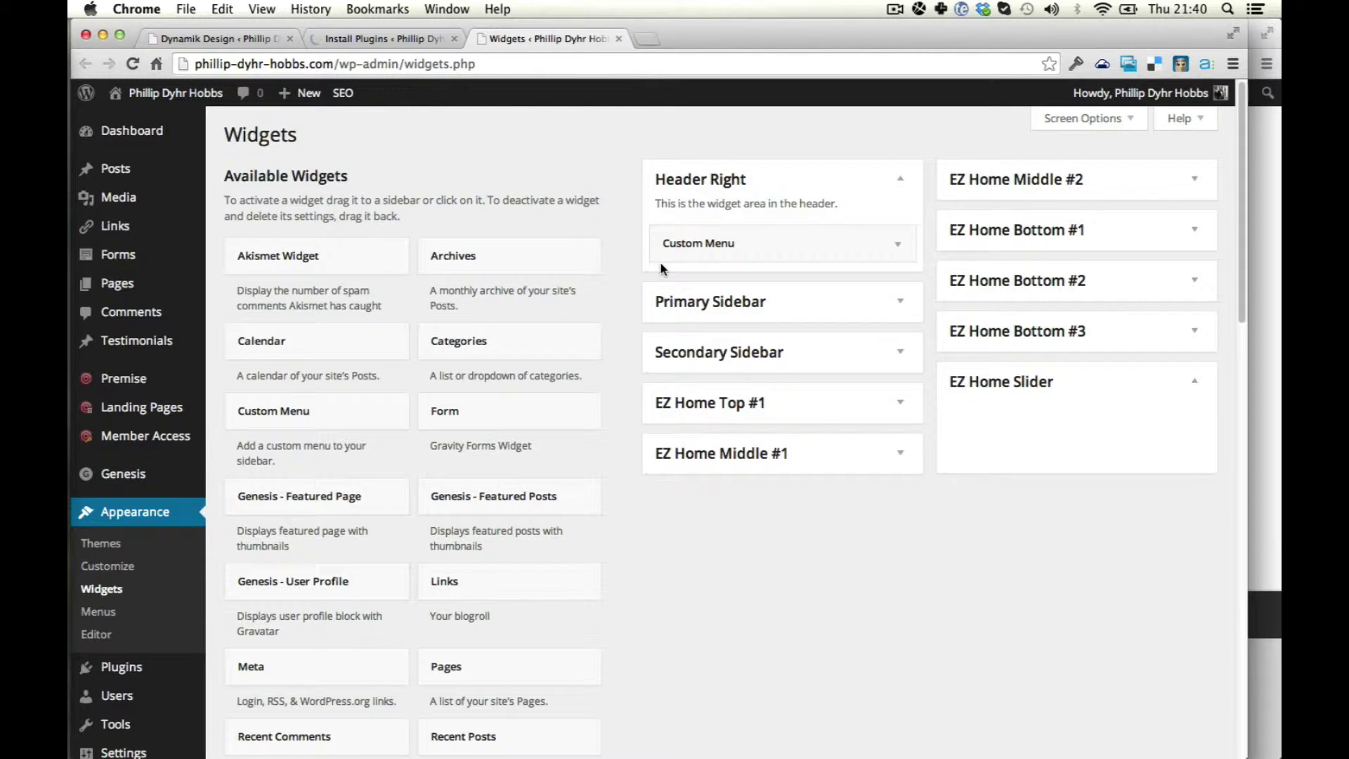
Activate the installed Nivo Slider plugin and confirm it on the Plugins page.
key("super+alt+Left")
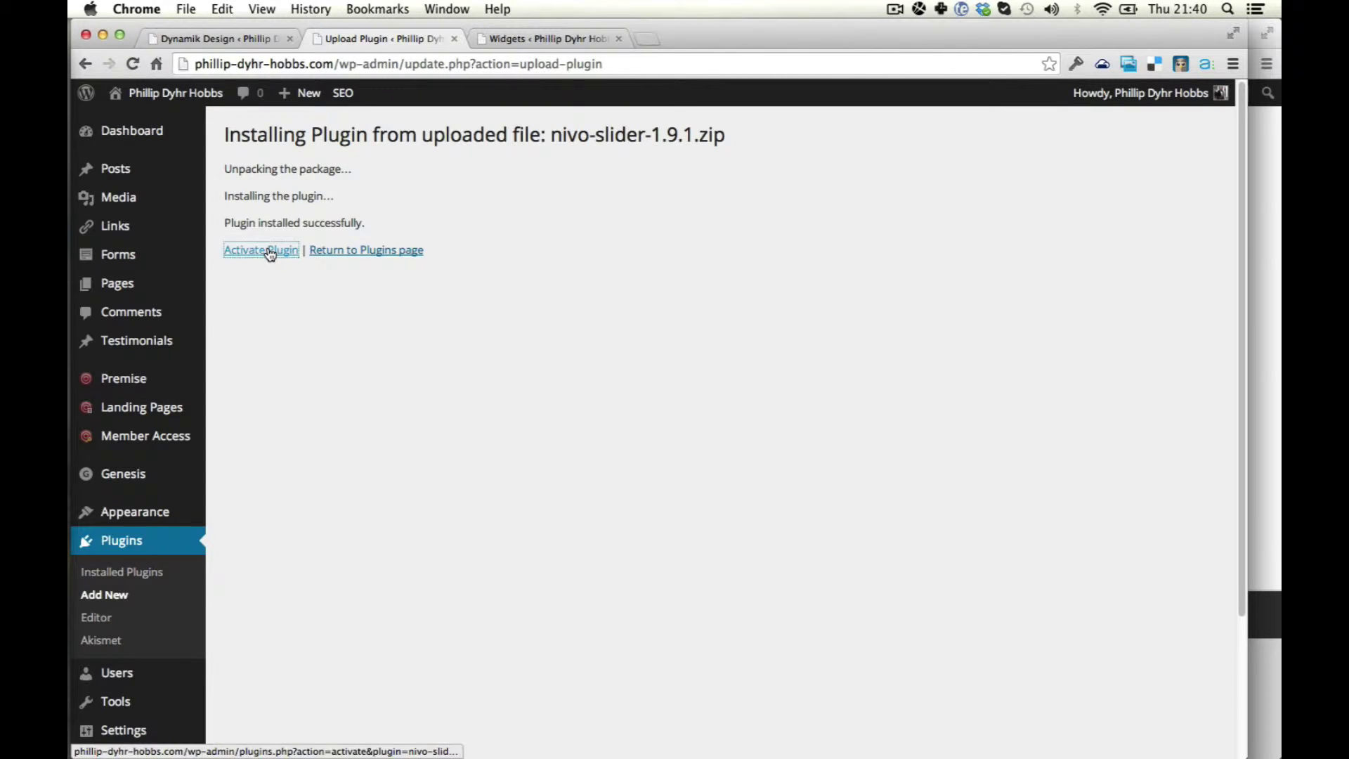
left_click(271, 250)
key("super+alt+Right")
key("super+alt+Right")
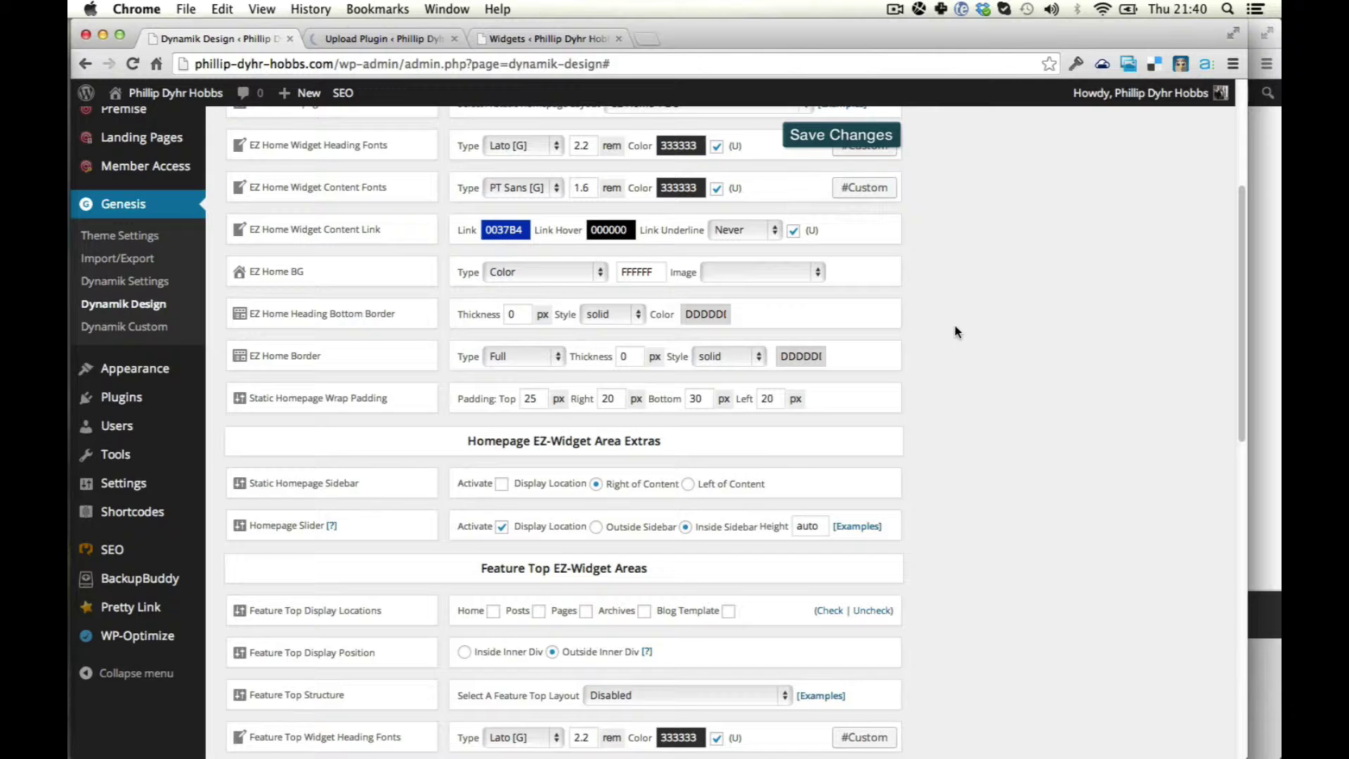
key("super+alt+Right")
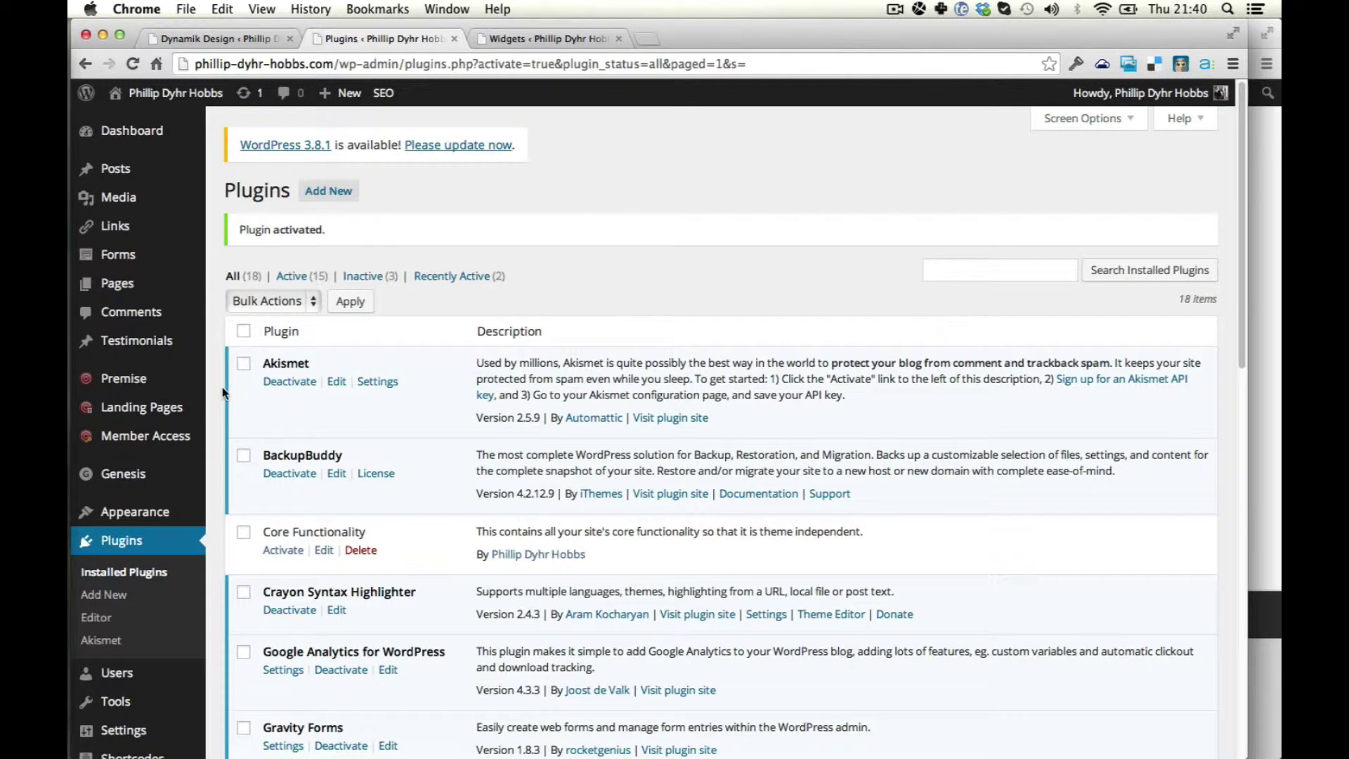
Go to the Nivo Slider list page from the admin sidebar.
scroll(281, 359, "down", 6)
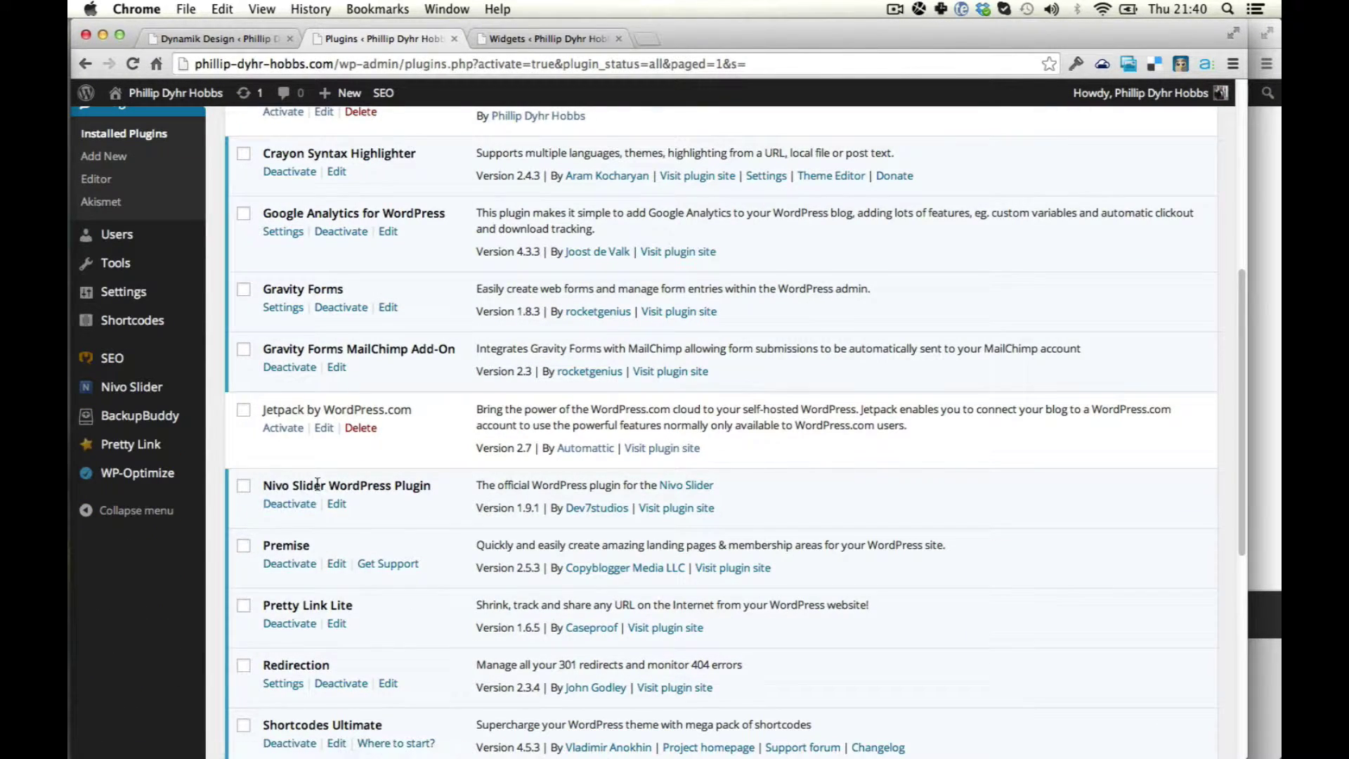
mouse_move(116, 386)
left_click(265, 394)
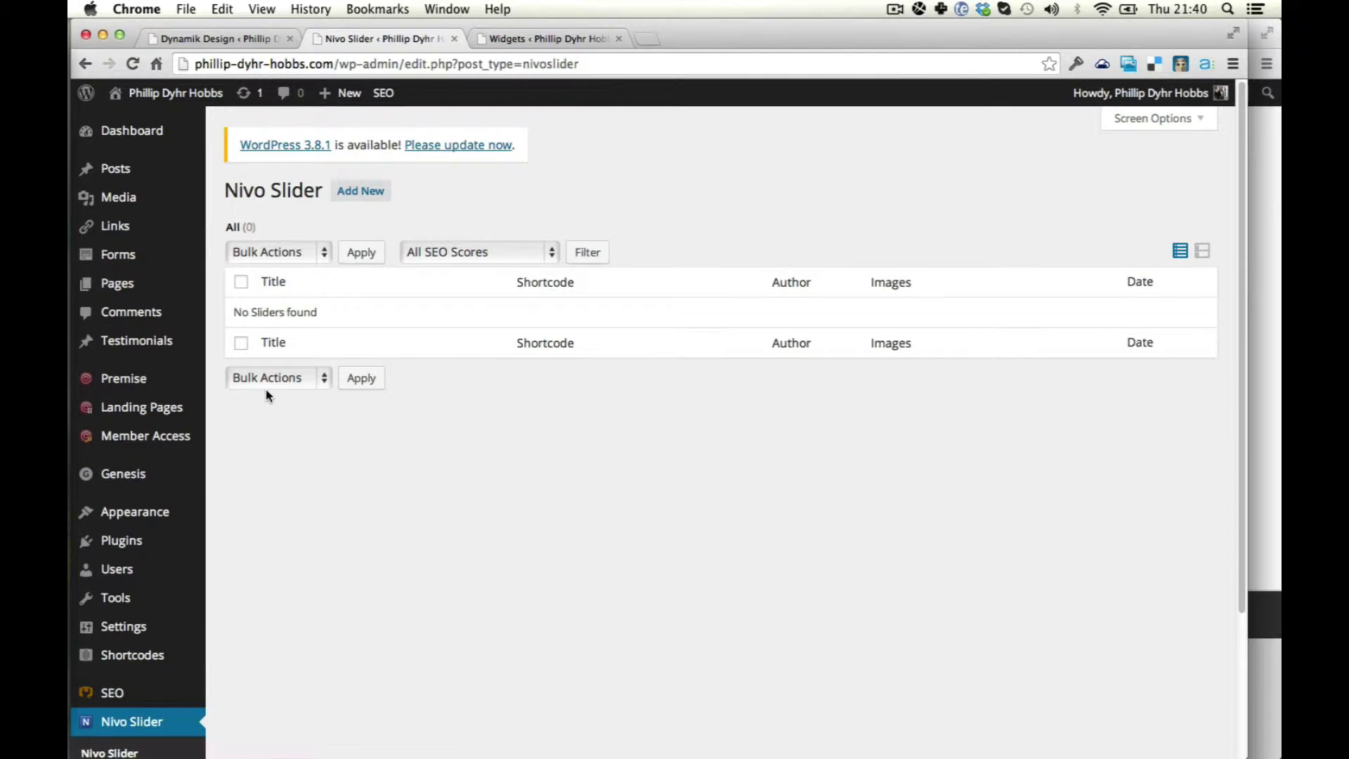
Start a new slider with Add New, dismissing the stray Spotlight search and Pixelmator dialog.
left_click(350, 200)
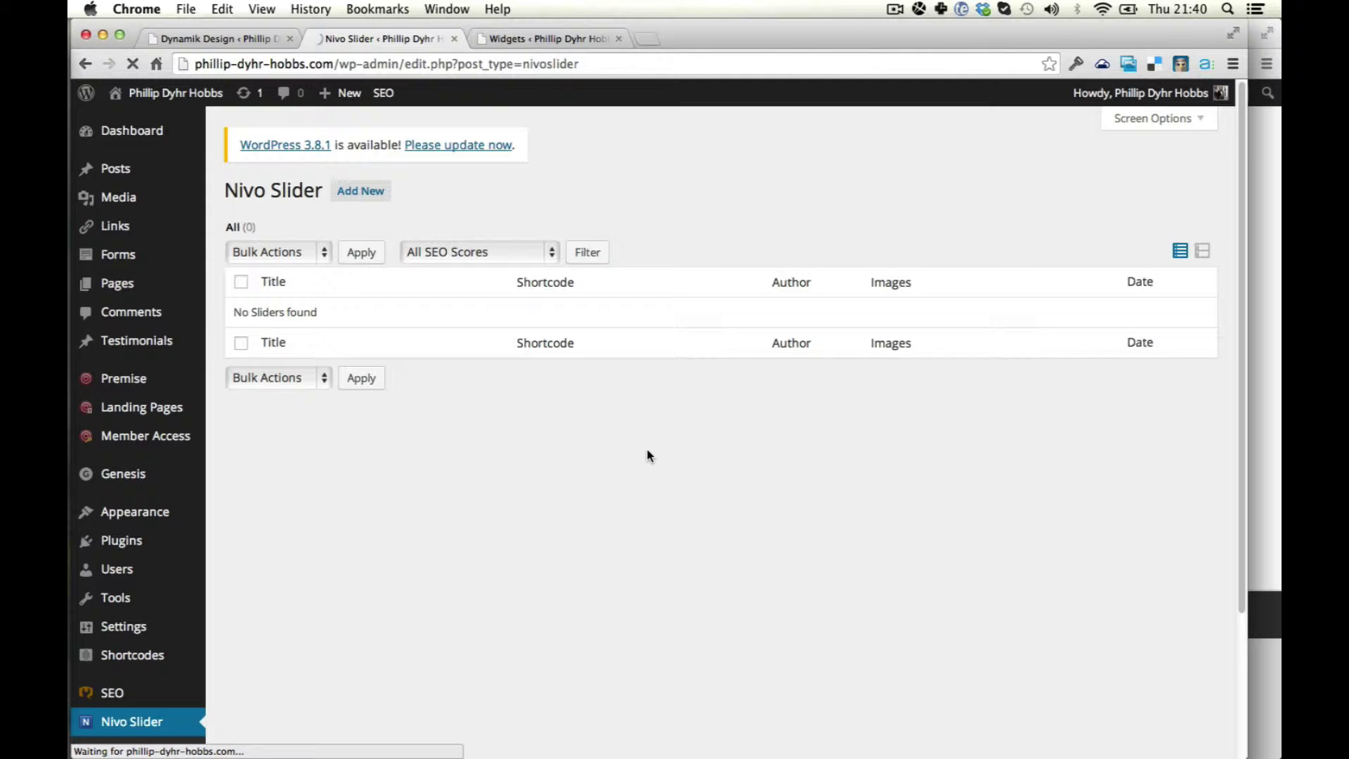
key("super+space")
type("pi")
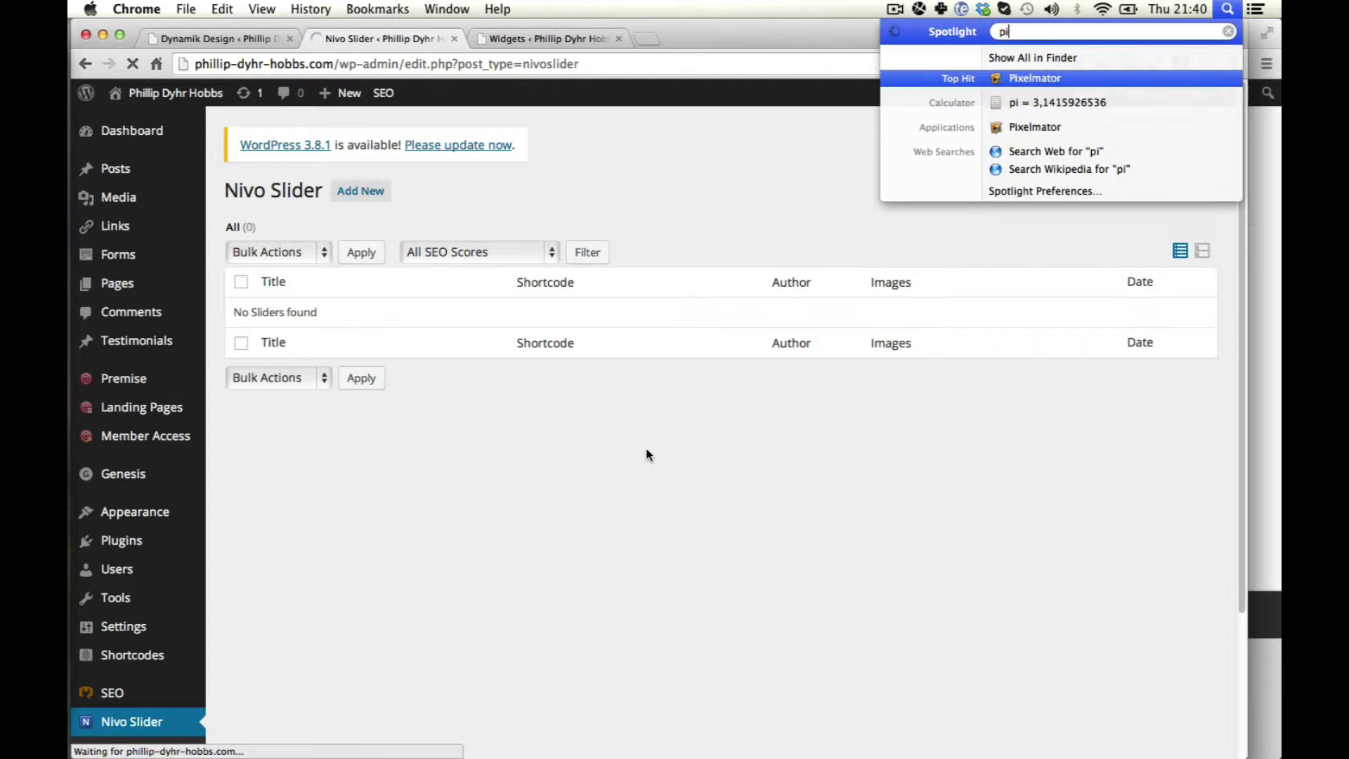
key("Escape")
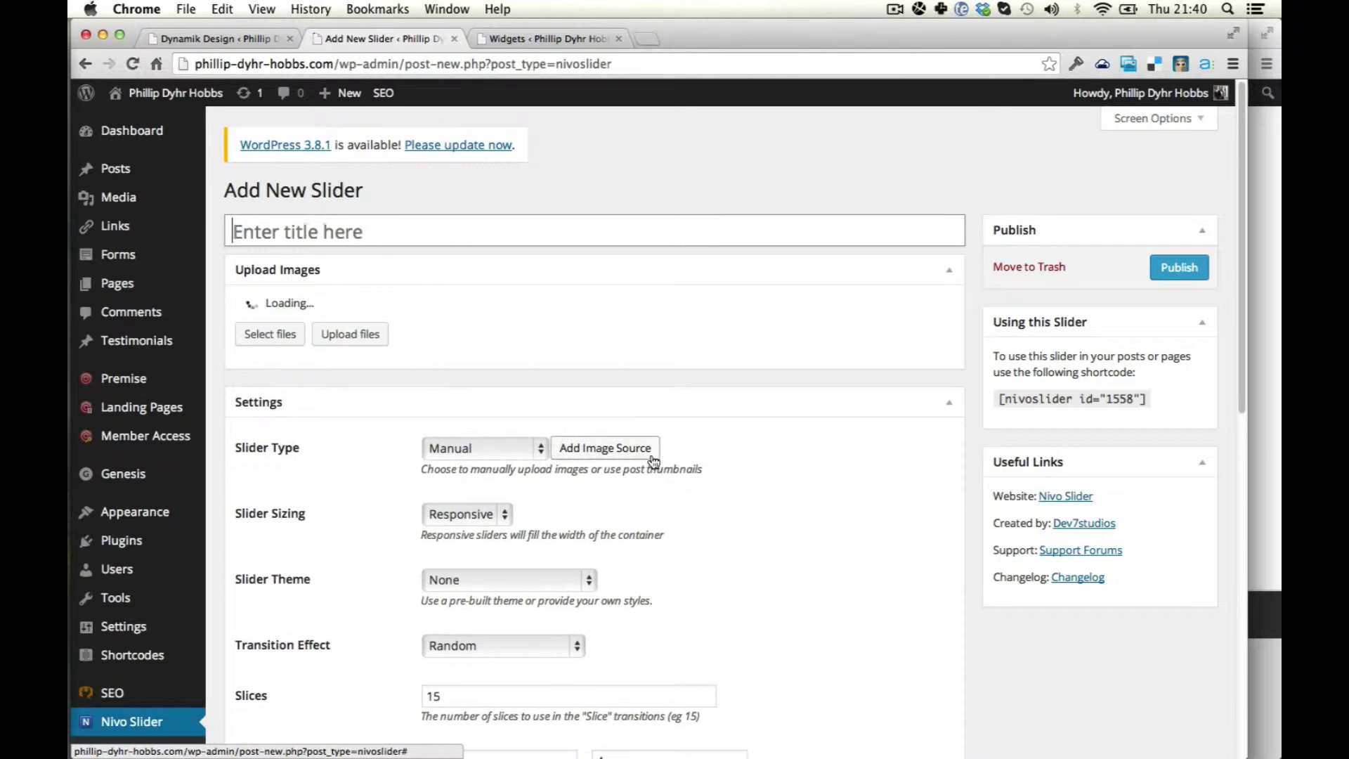
left_click(588, 335)
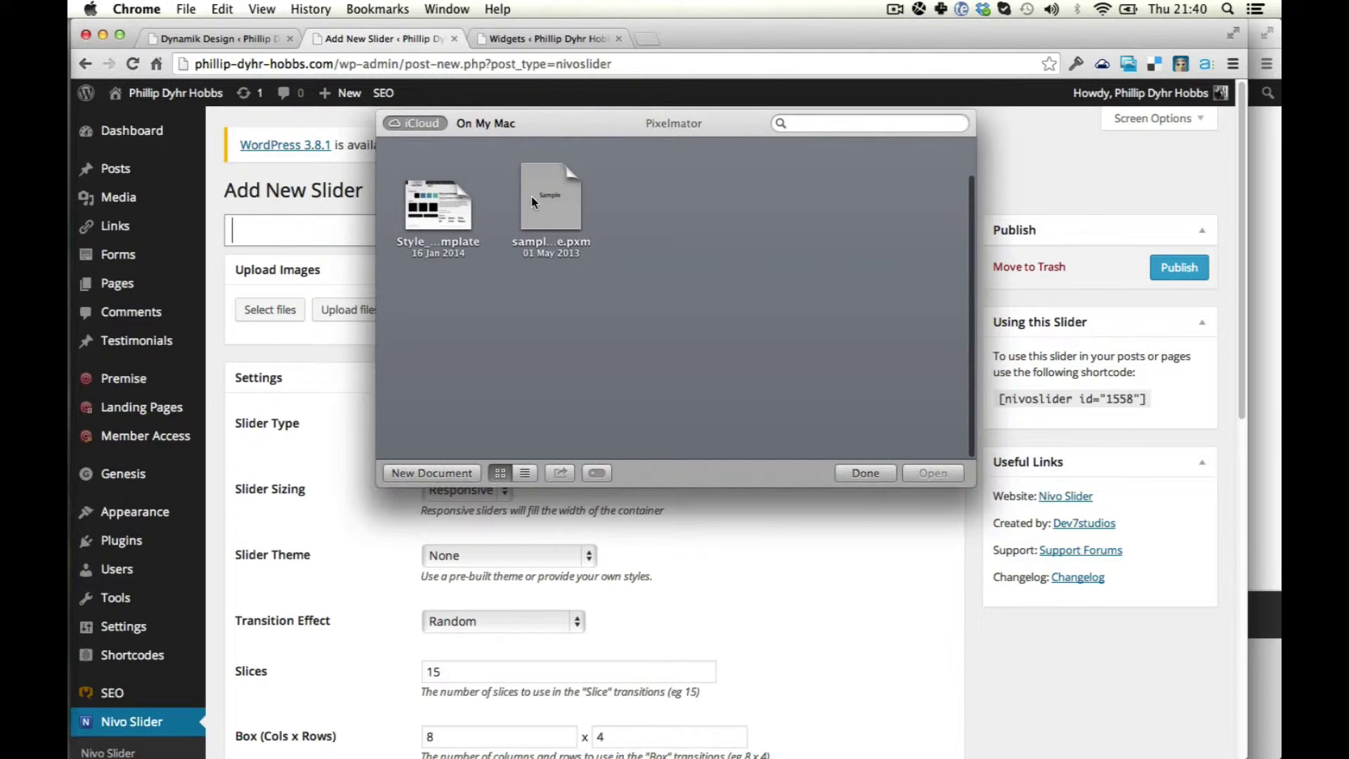
key("Escape")
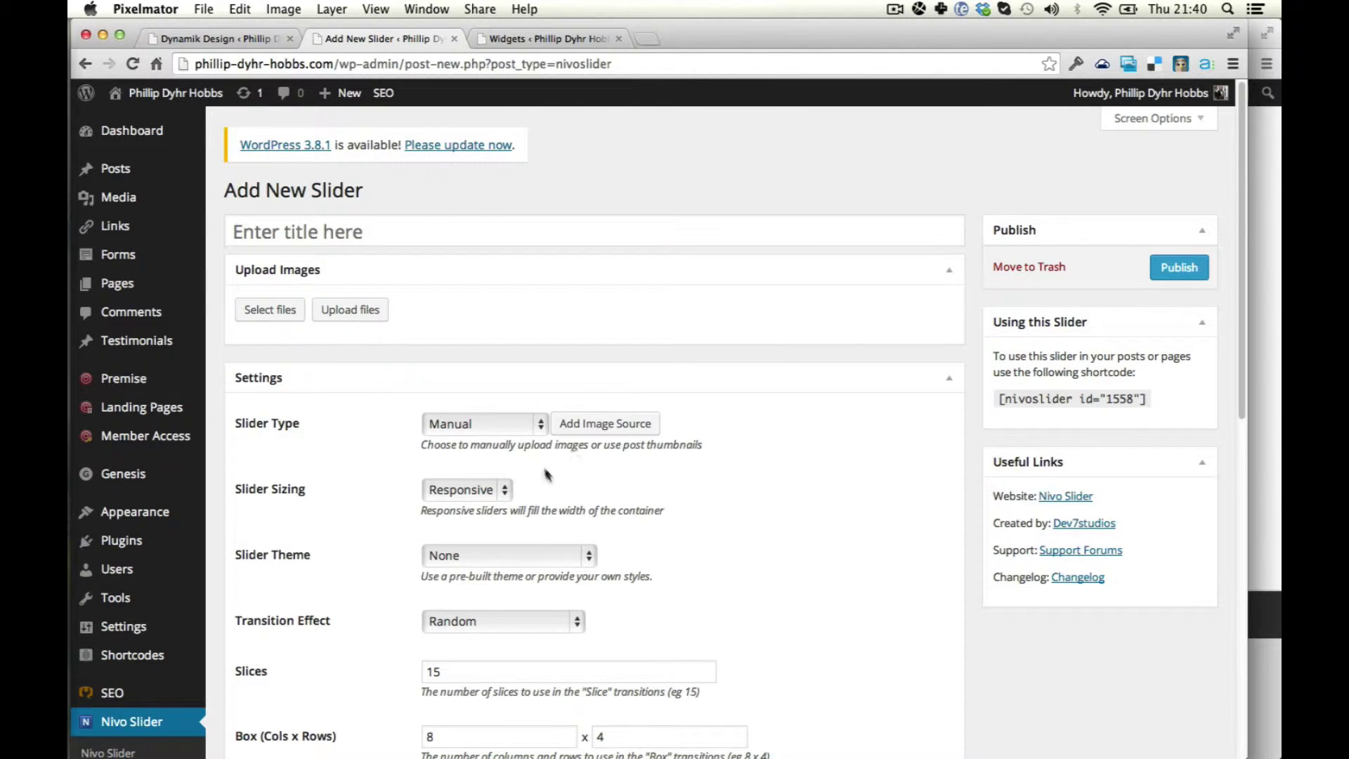
Set Slider Type to Custom Post Type using Testimonials posts, and title it 'Testimonials'.
left_click(527, 424)
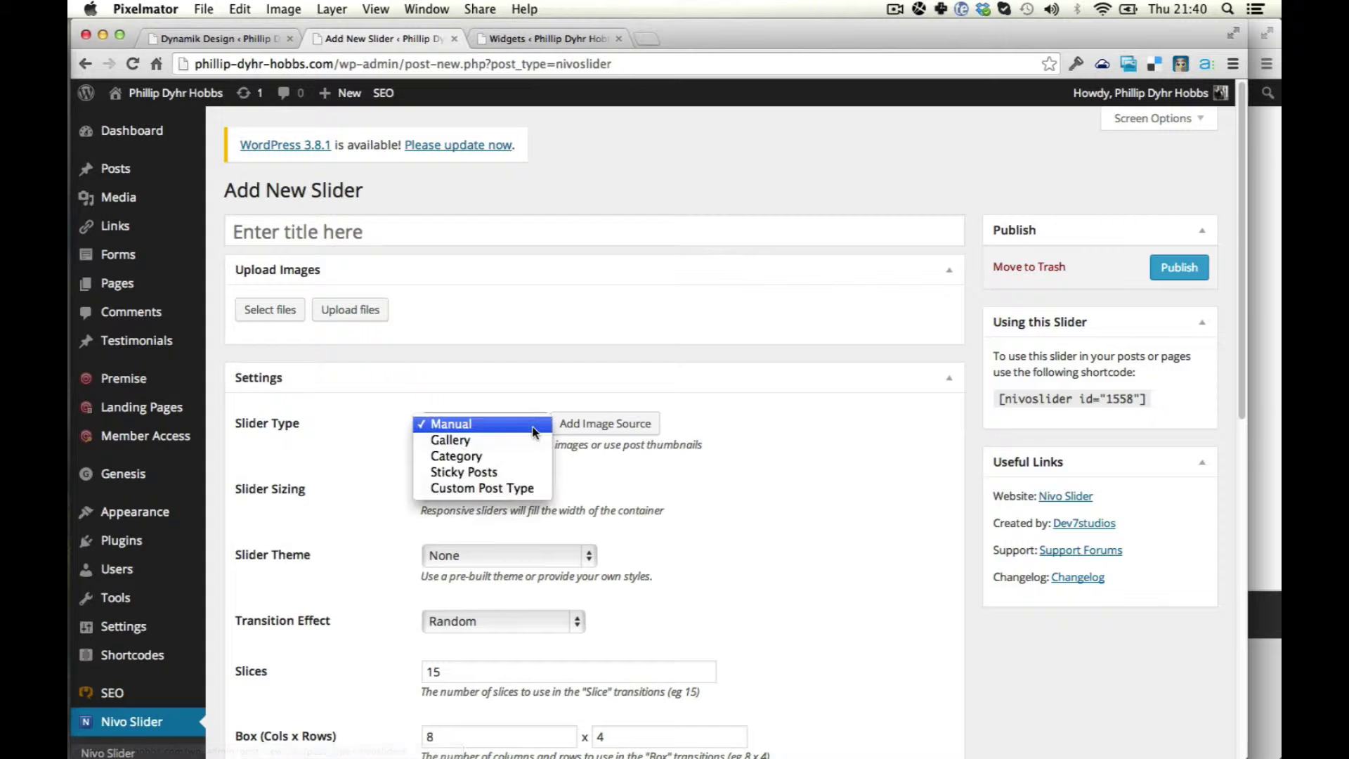
left_click(492, 487)
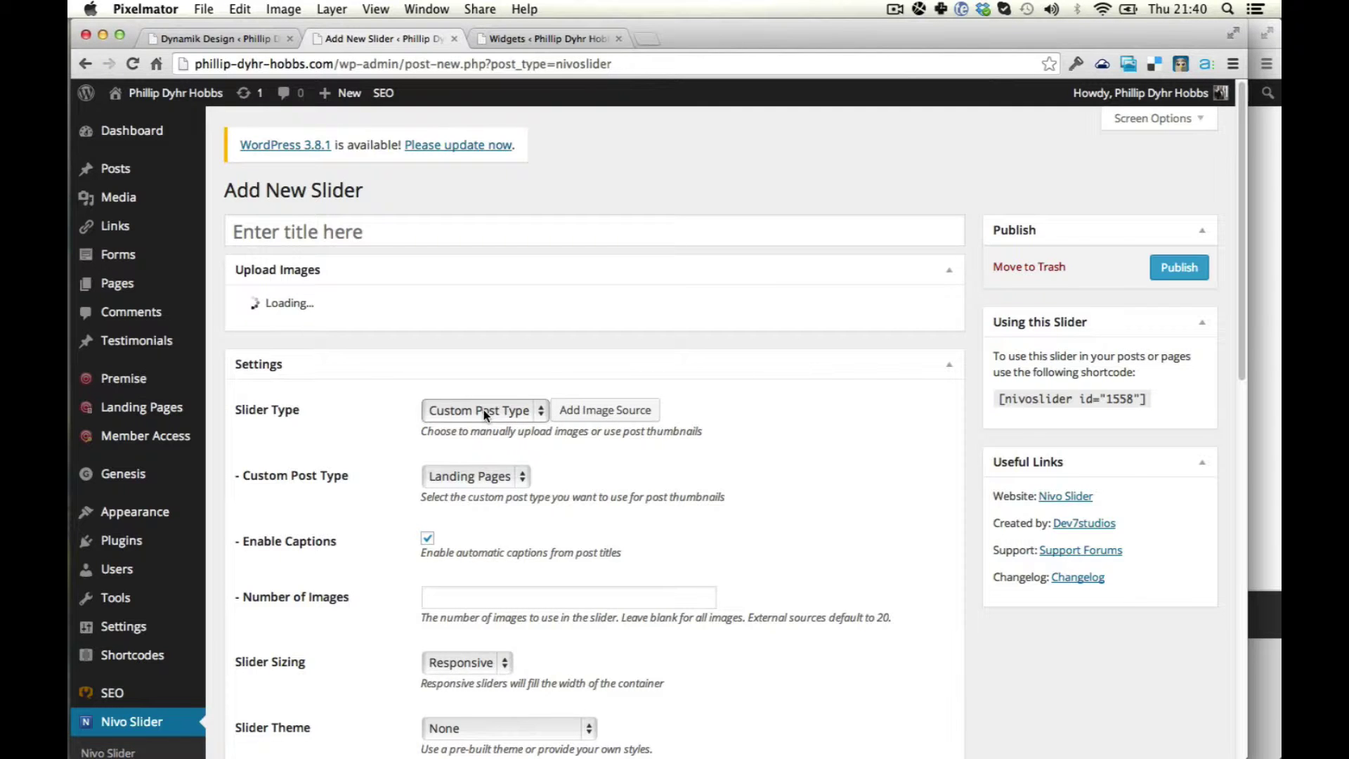
left_click(473, 446)
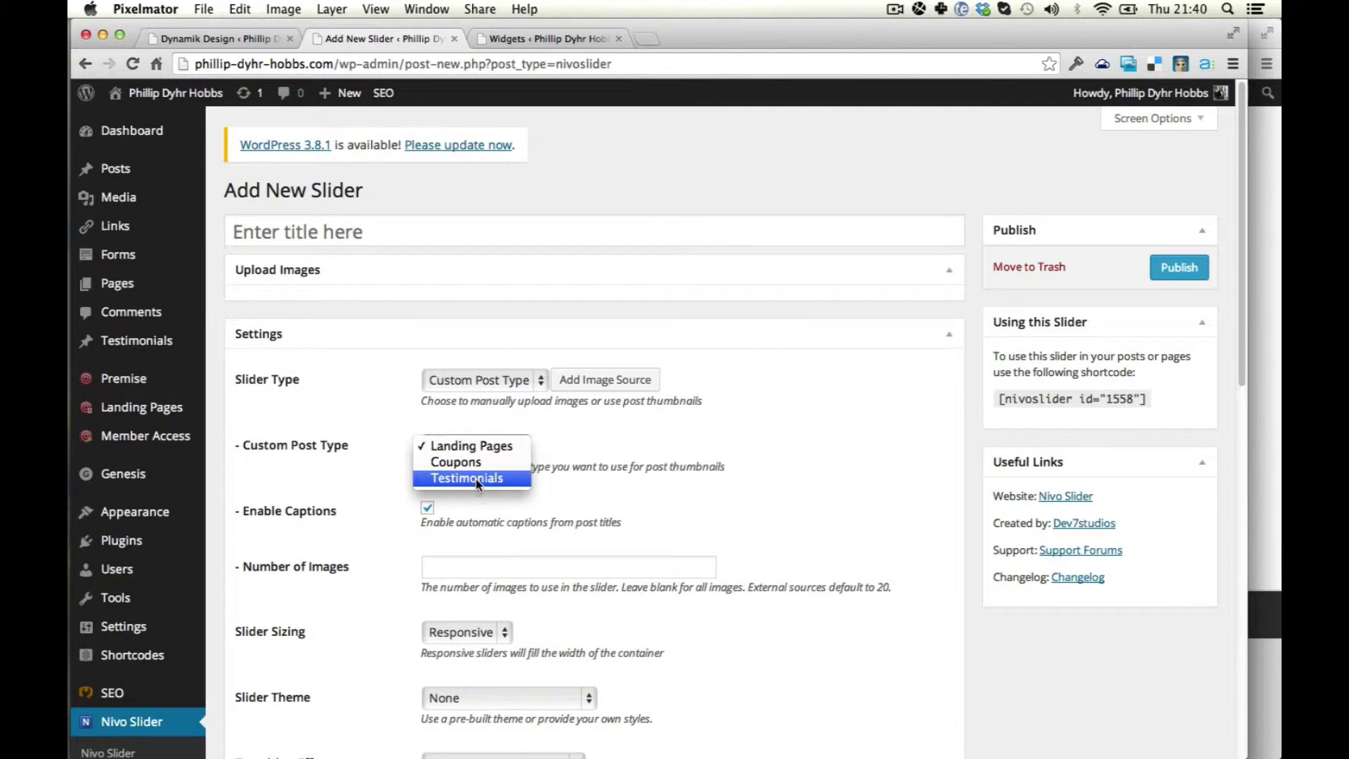
left_click(475, 479)
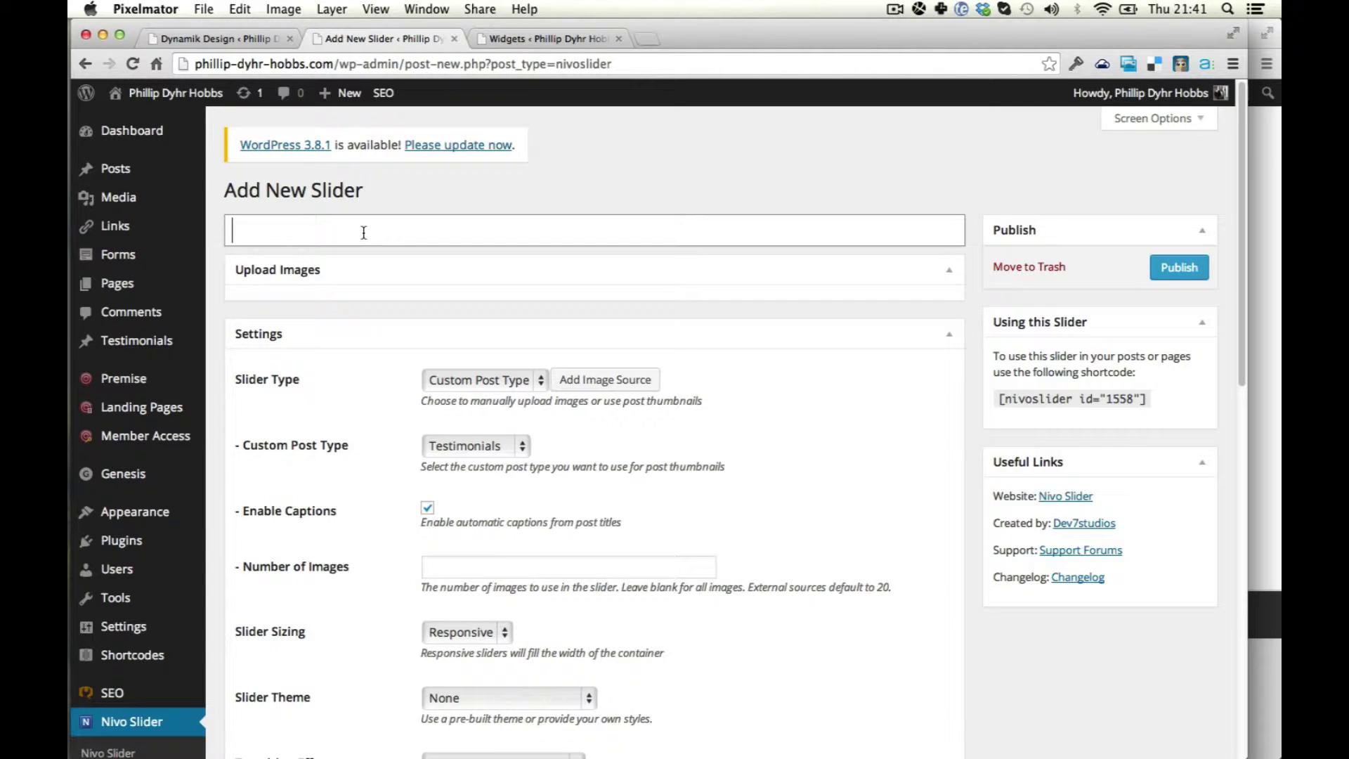
type("Testimonials")
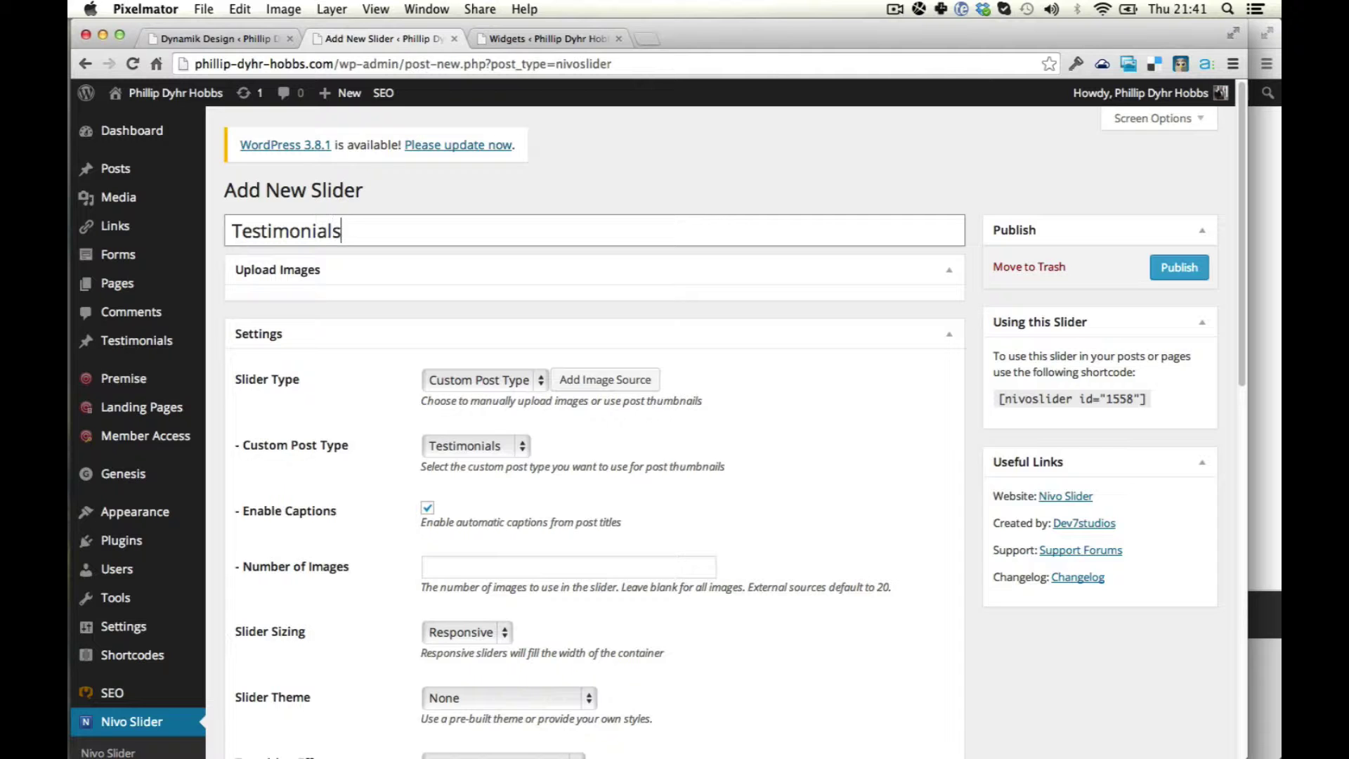
Check the slider sizing options and choose the Nivo Slider Light Theme.
scroll(419, 196, "down", 4)
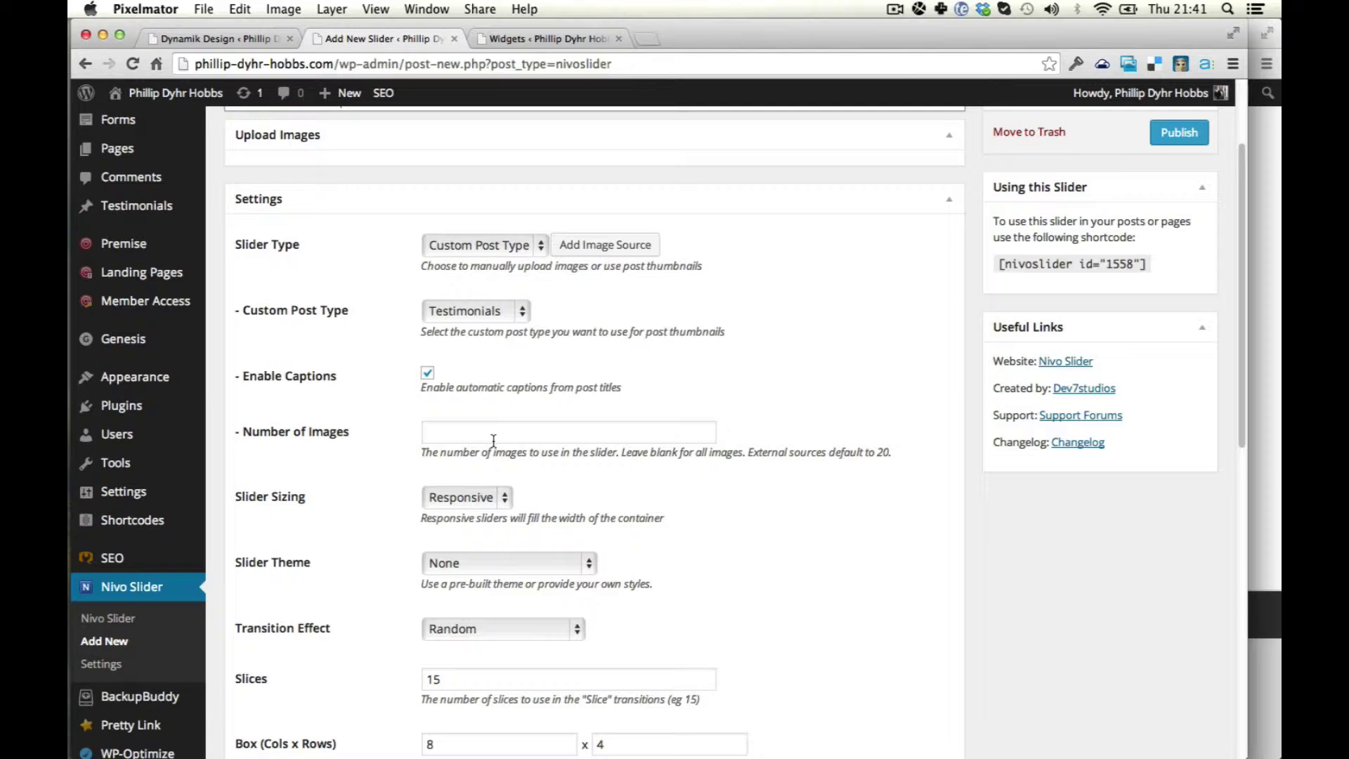
scroll(594, 503, "down", 4)
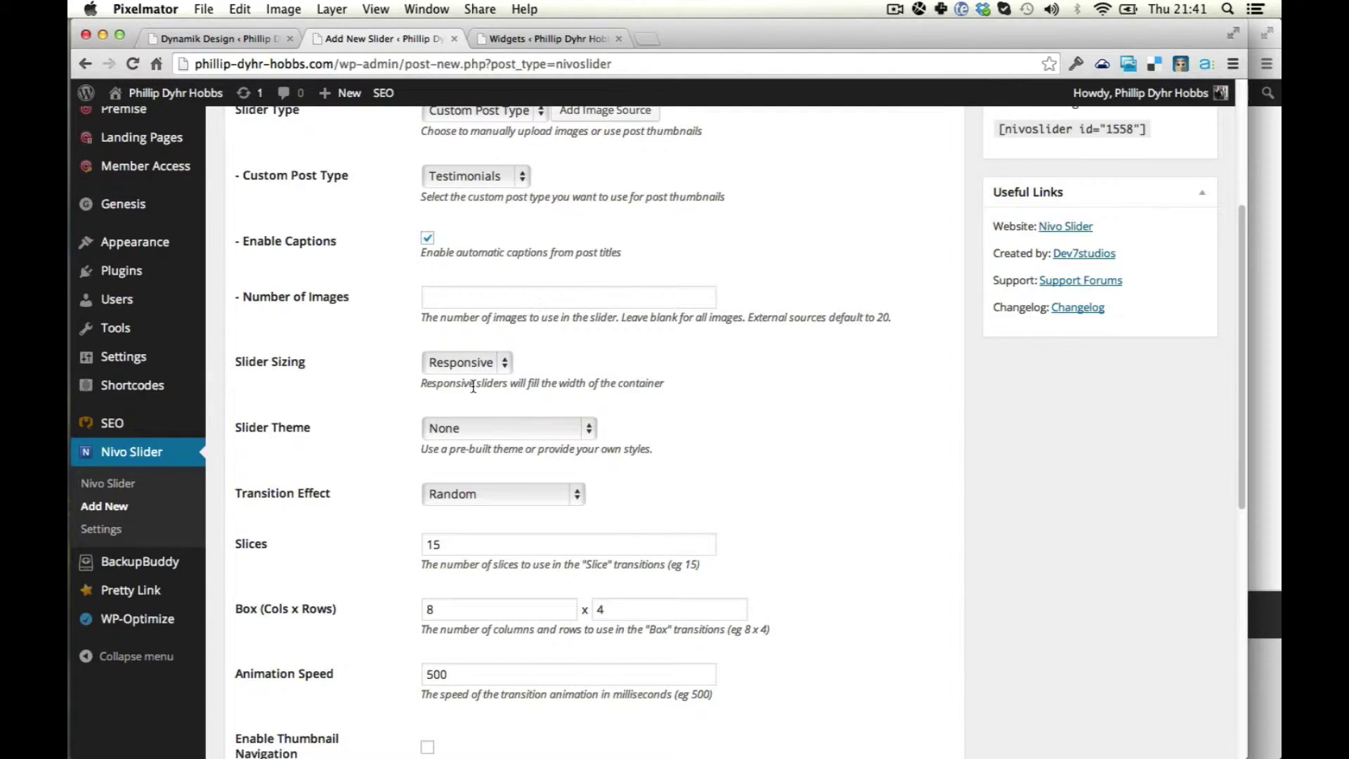
left_click(464, 363)
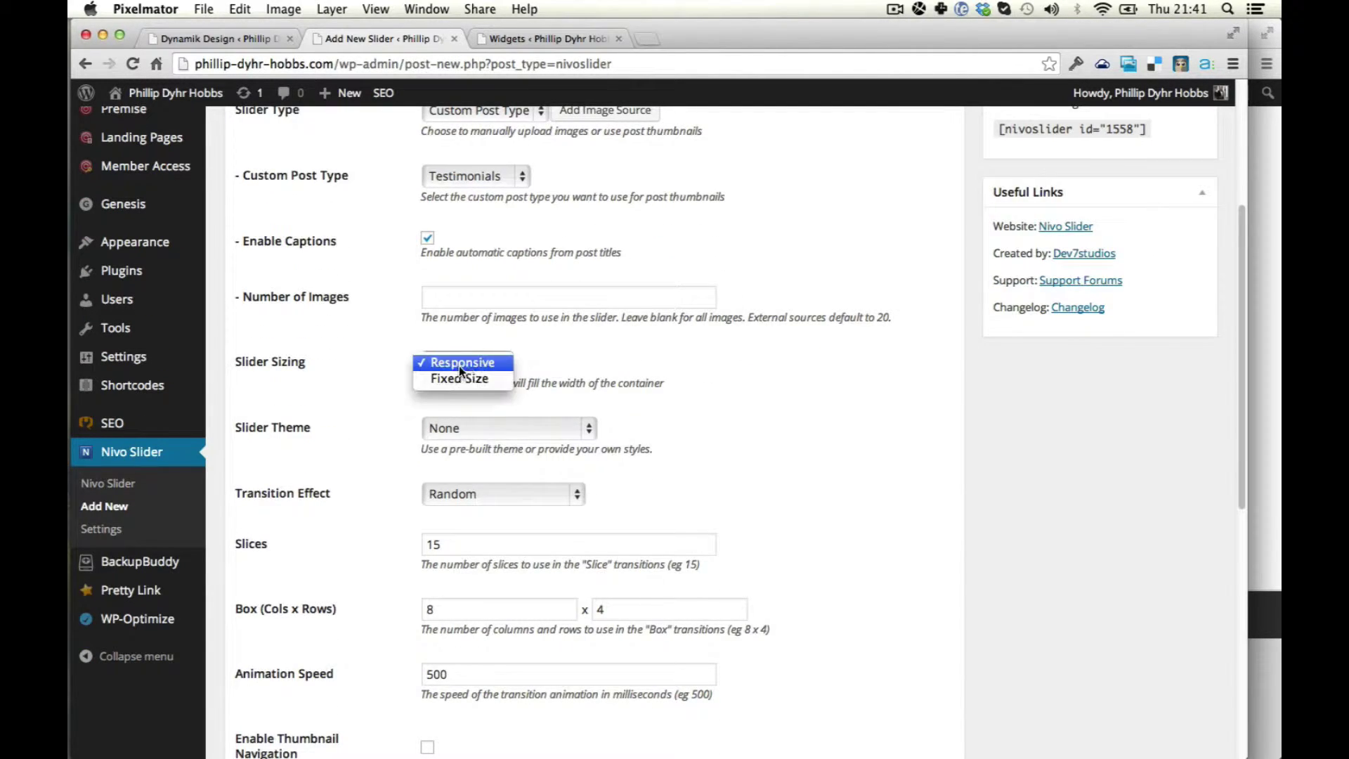
scroll(692, 396, "down", 4)
left_click(478, 290)
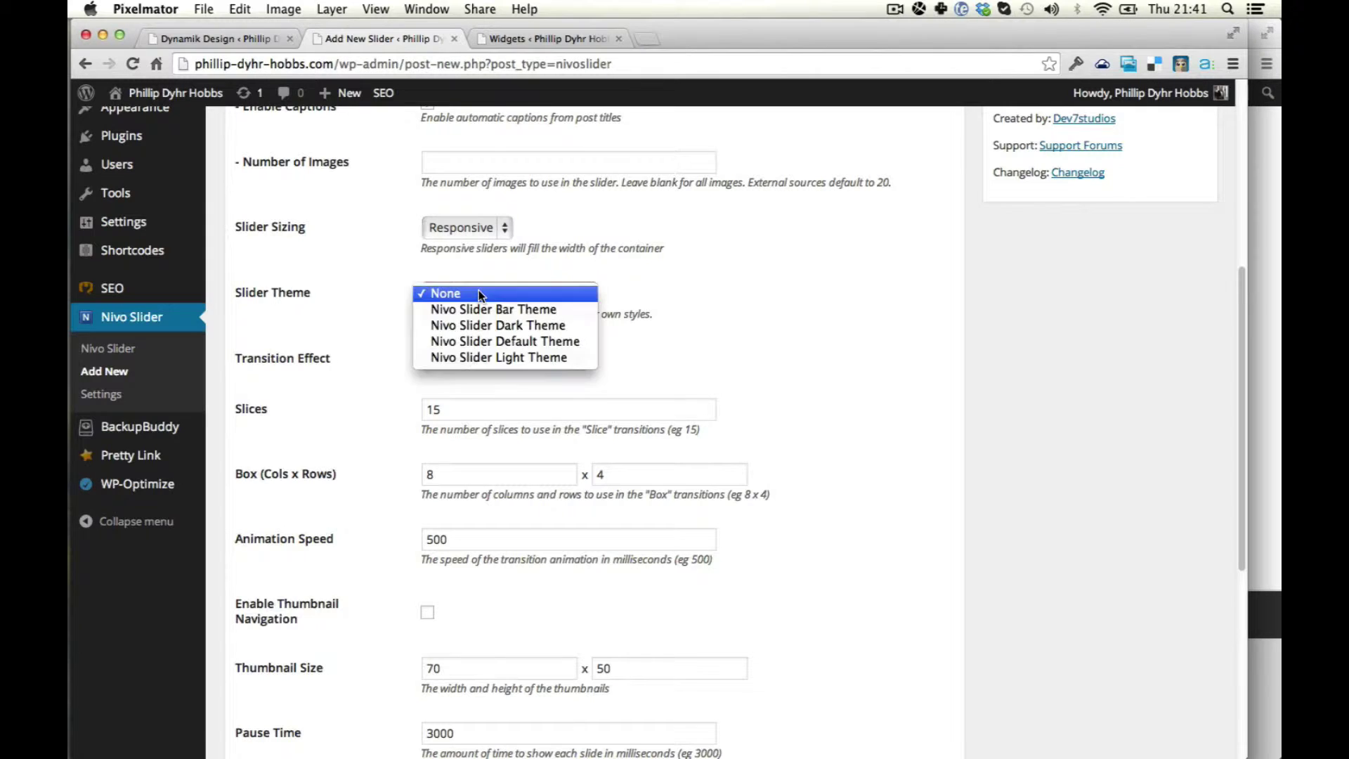
left_click(530, 356)
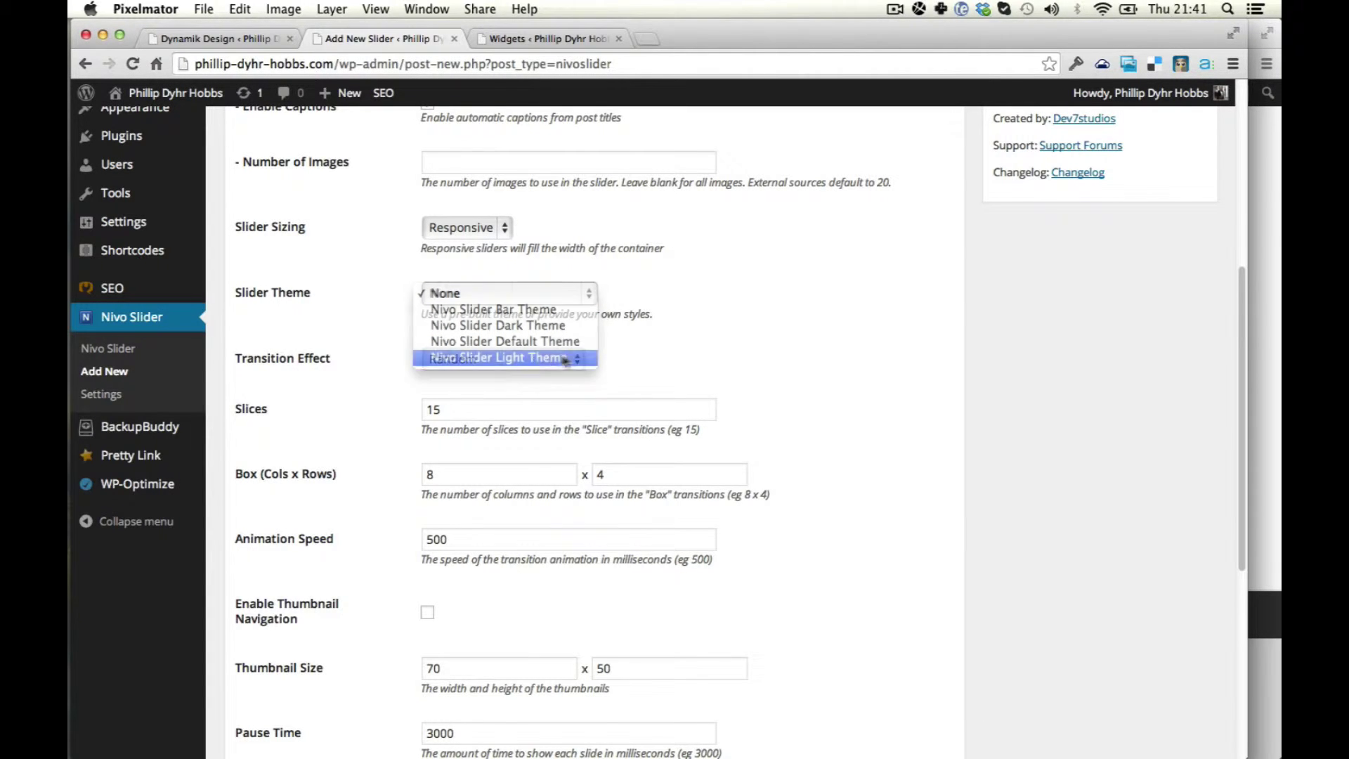
Set the transition effect to Fade and the animation speed to 3000.
scroll(812, 375, "down", 4)
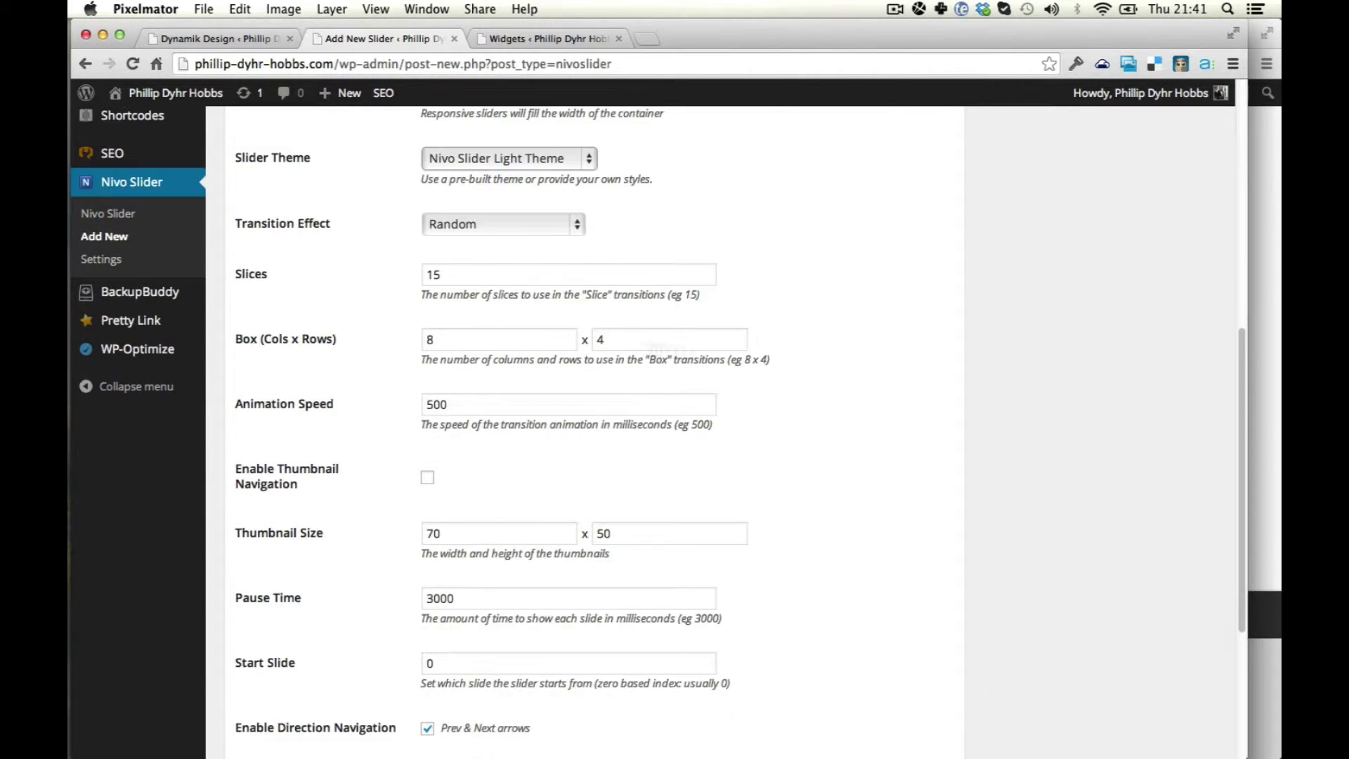
left_click(449, 225)
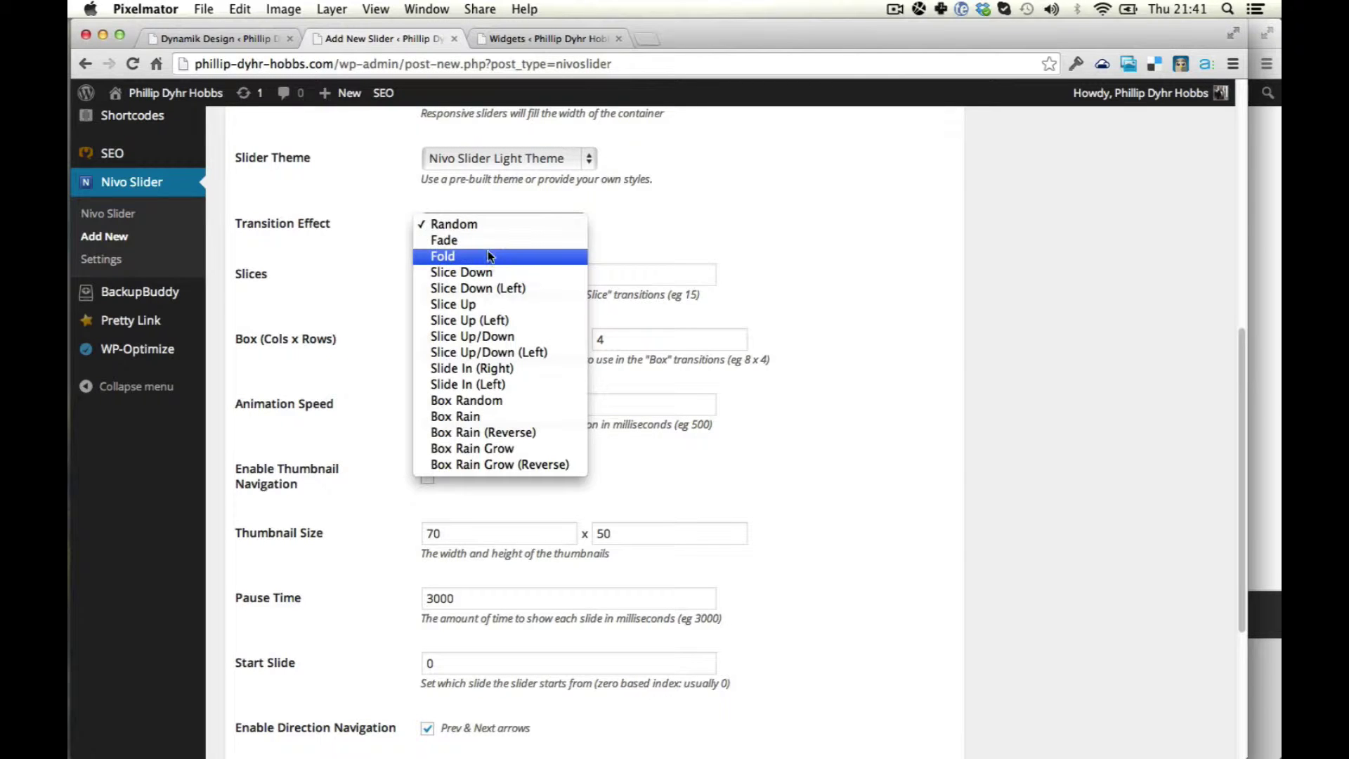
left_click(485, 245)
scroll(843, 419, "down", 6)
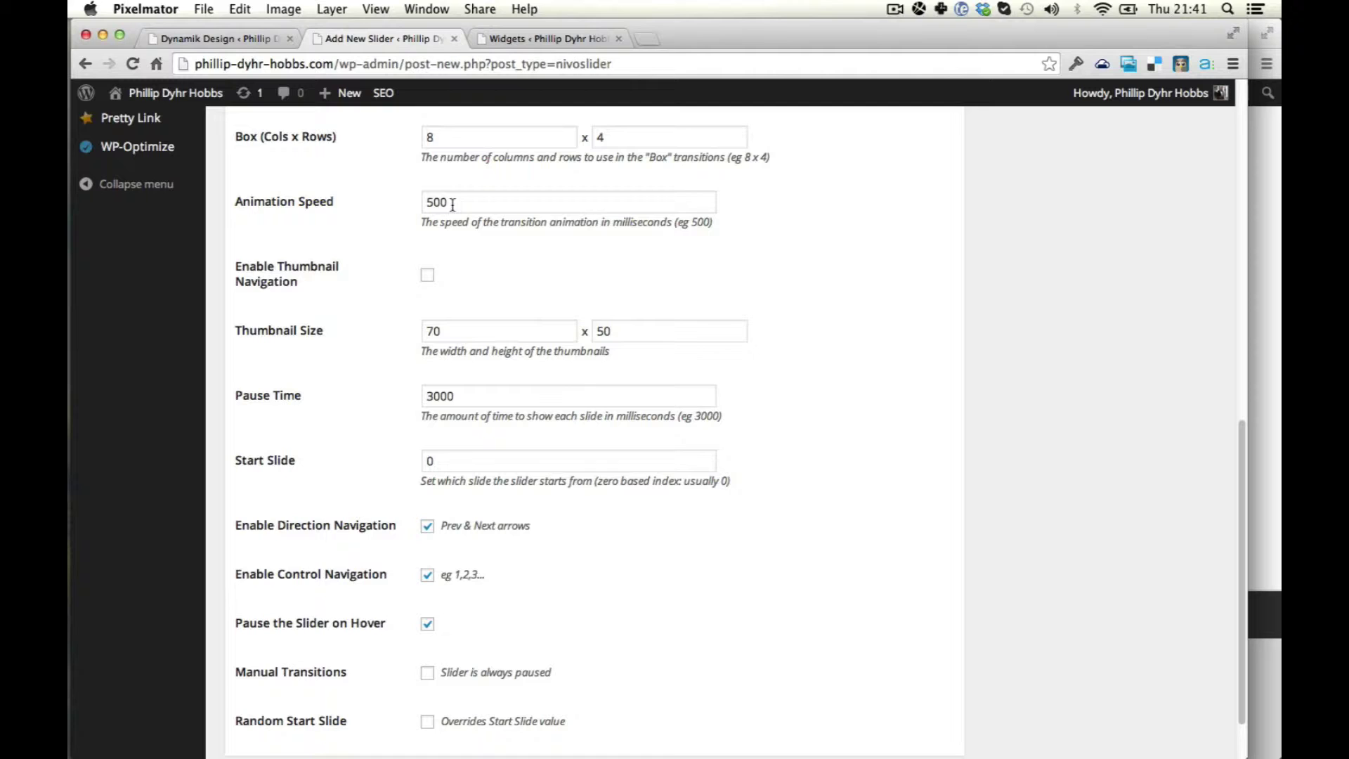
left_click_drag(488, 205, 429, 186)
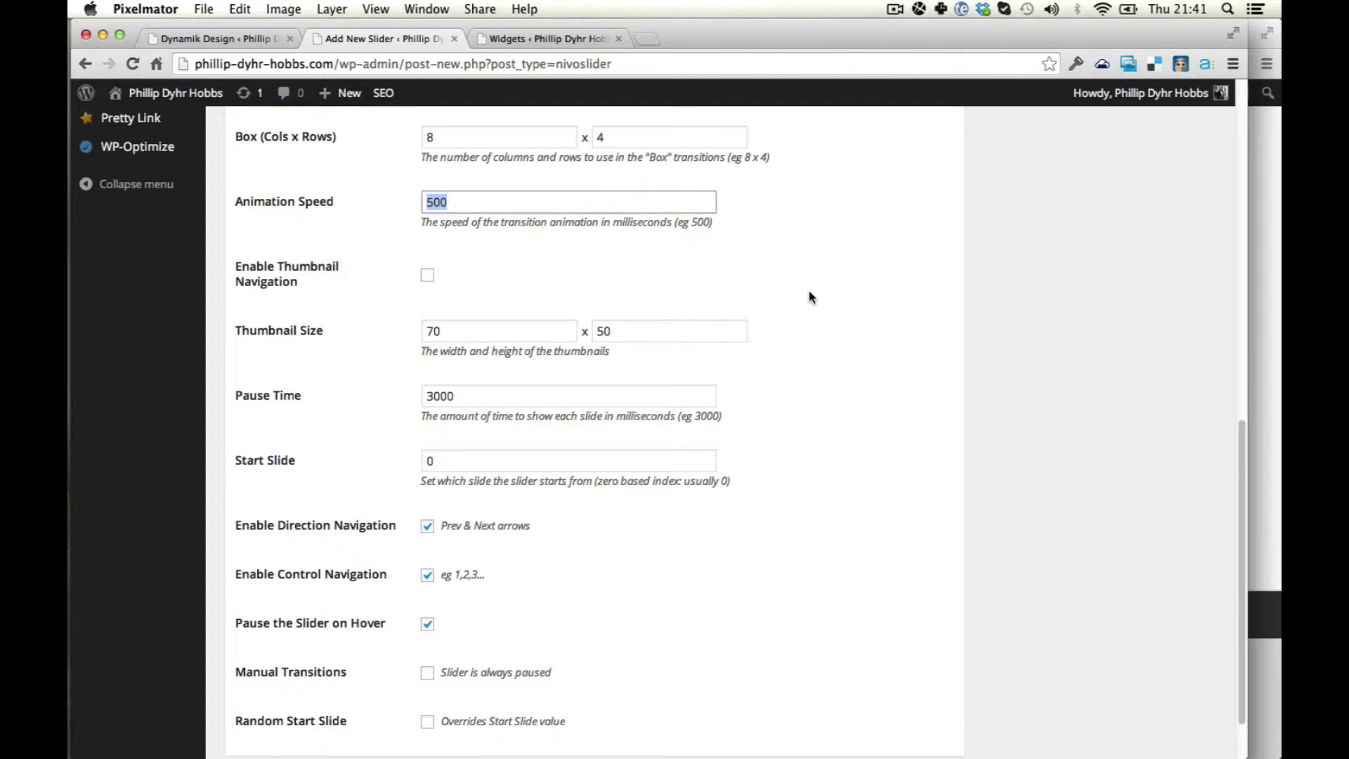
type("30")
scroll(846, 367, "down", 2)
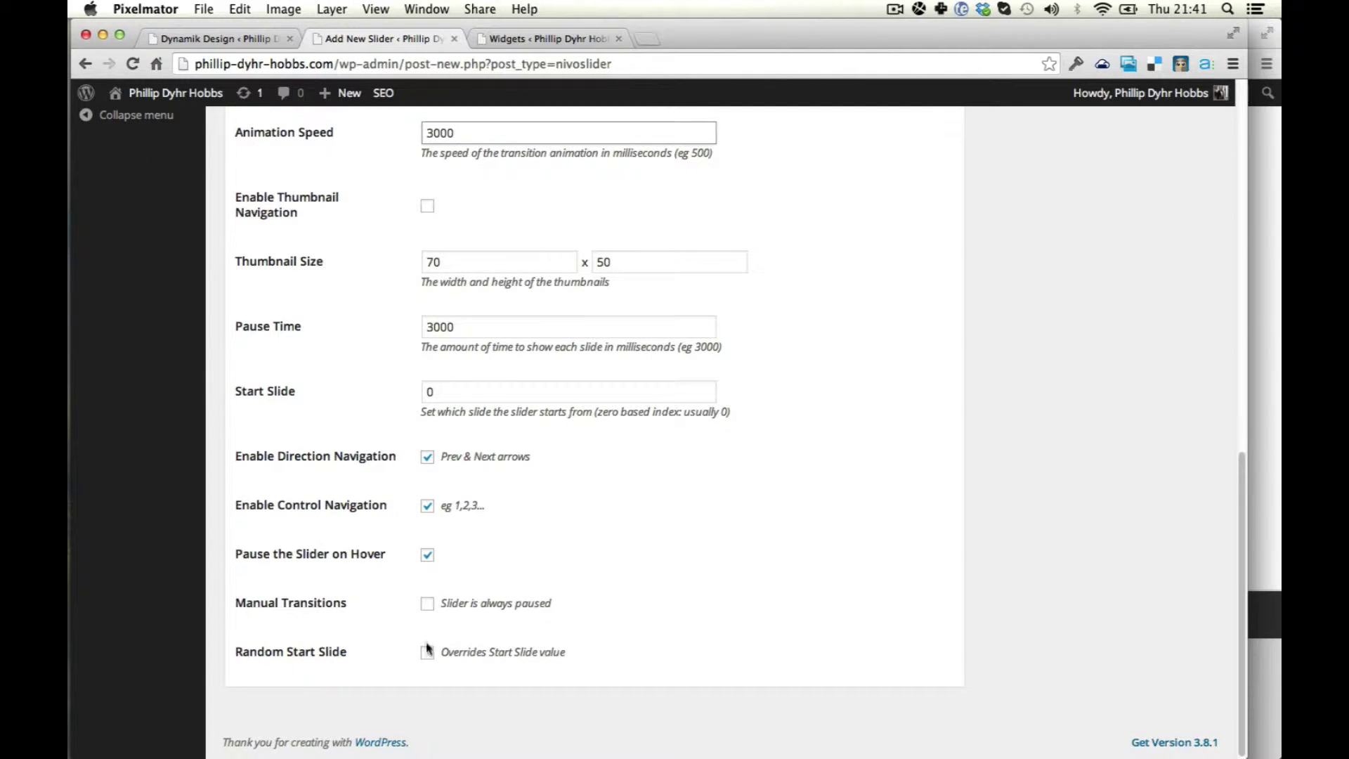
scroll(1027, 422, "up", 15)
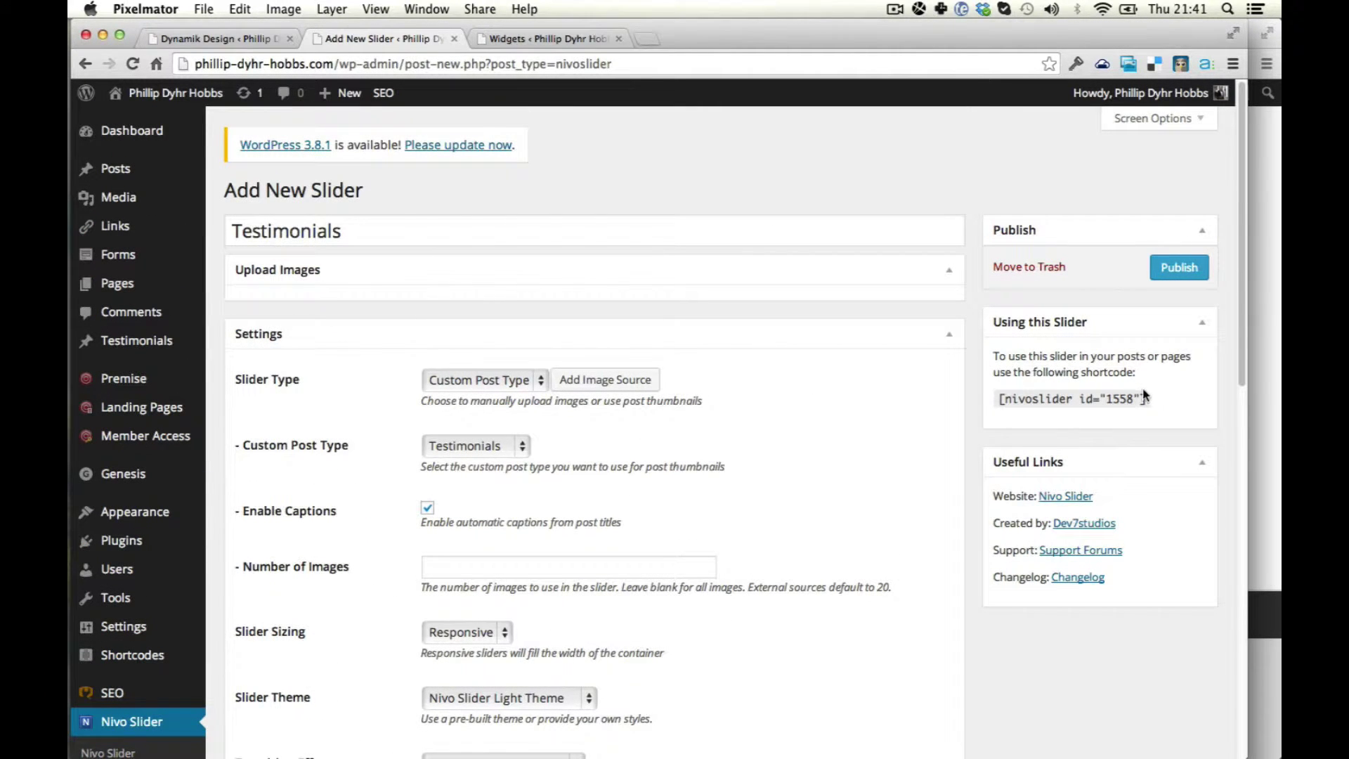
Copy the slider's [nivoslider id="1558"] shortcode and publish the slider.
left_click_drag(1146, 398, 996, 398)
key("super+c")
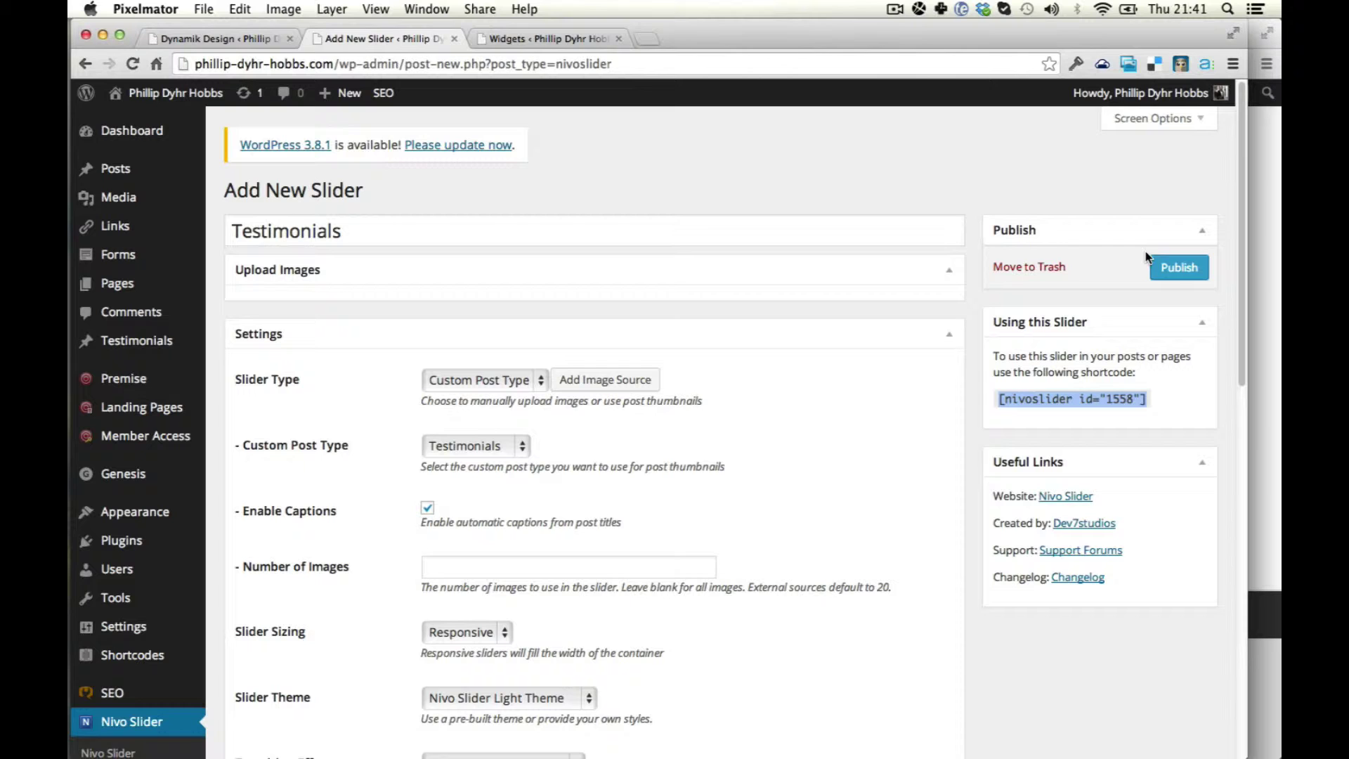
left_click(1179, 267)
key("ctrl+Tab")
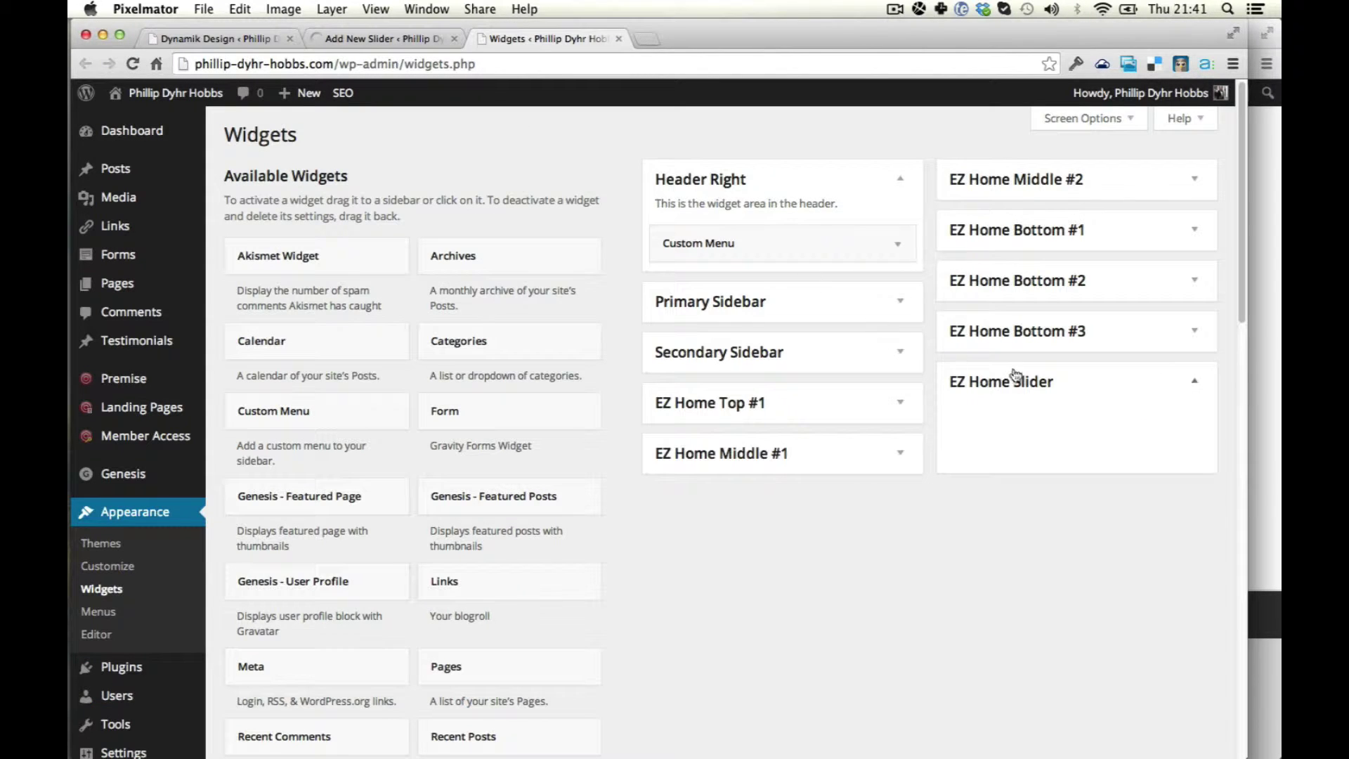
Drag a Text widget into EZ Home Slider, paste the shortcode into it and save.
left_click(1015, 376)
scroll(412, 397, "down", 5)
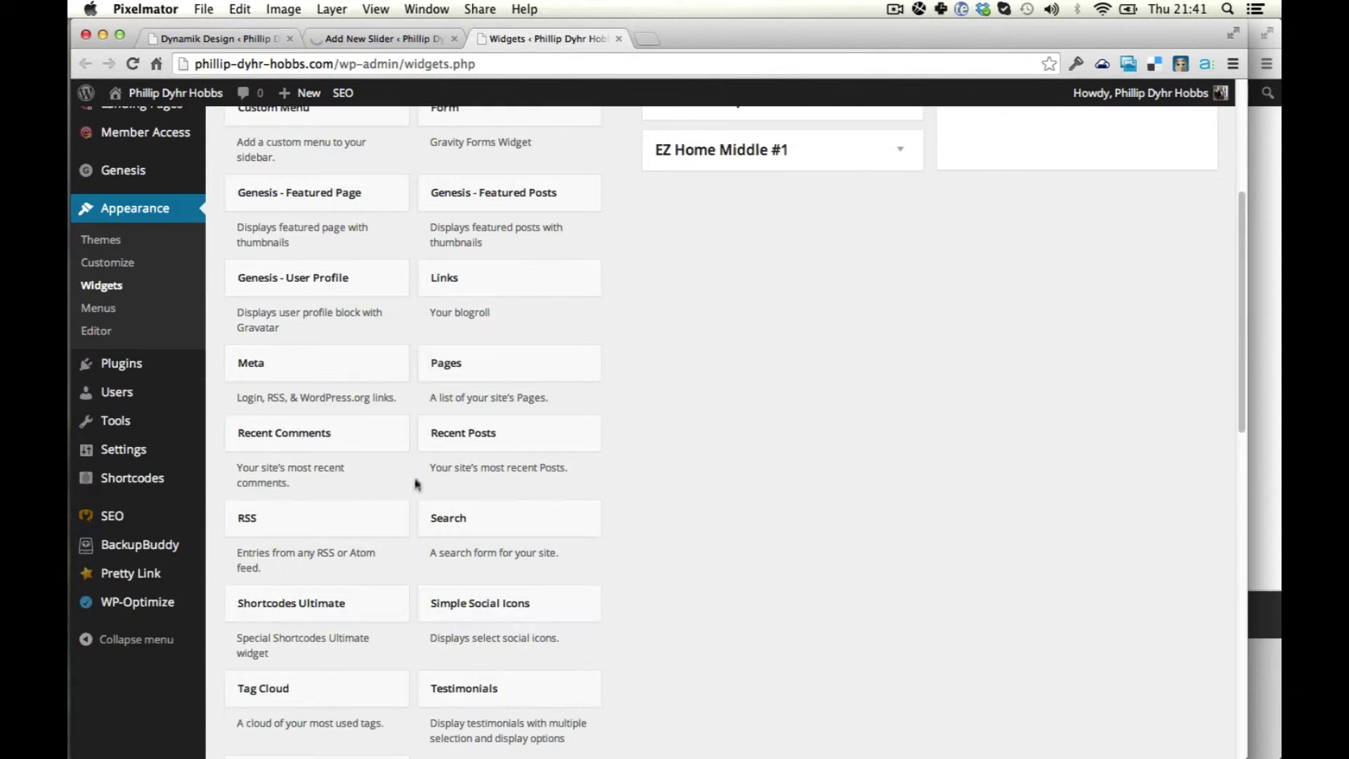
scroll(307, 566, "down", 4)
left_click_drag(295, 512, 1047, 436)
left_click(1015, 539)
key("super+v")
scroll(1052, 535, "down", 5)
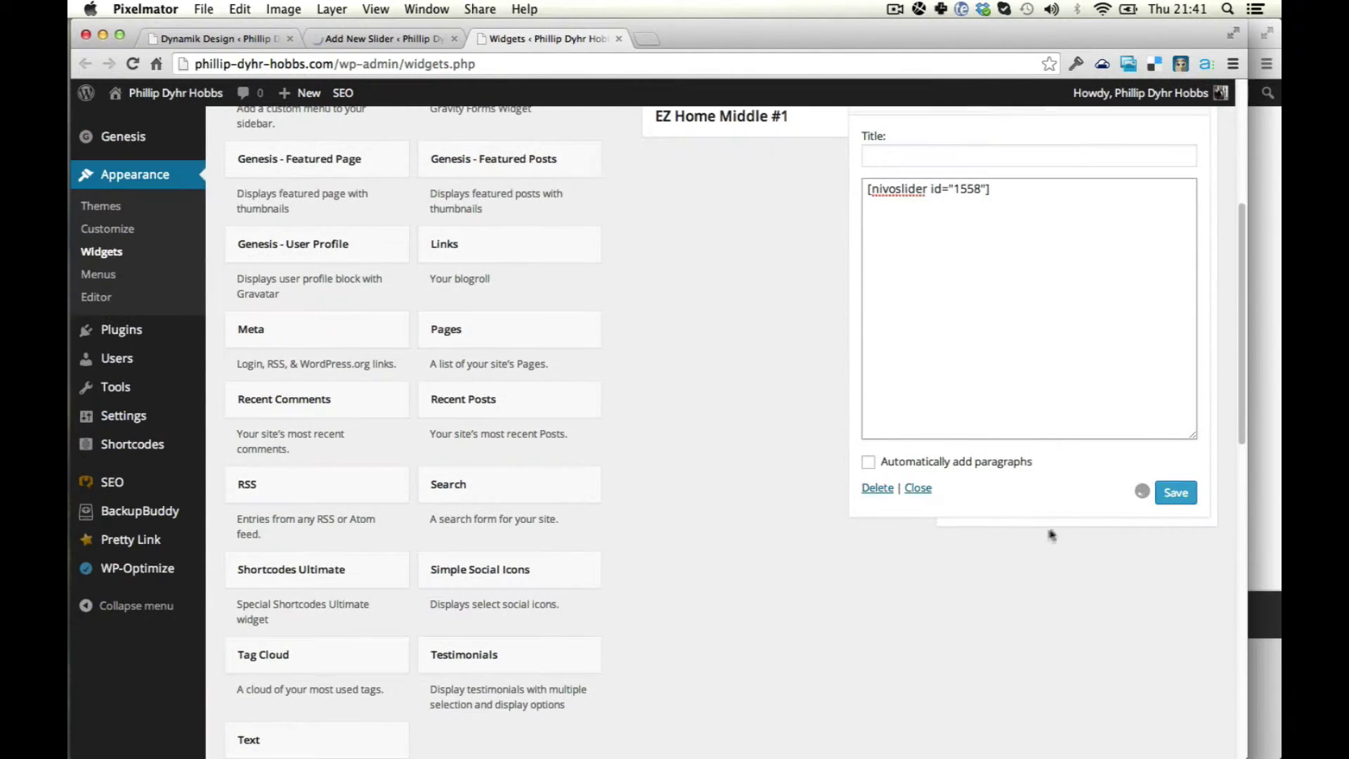
left_click(1176, 494)
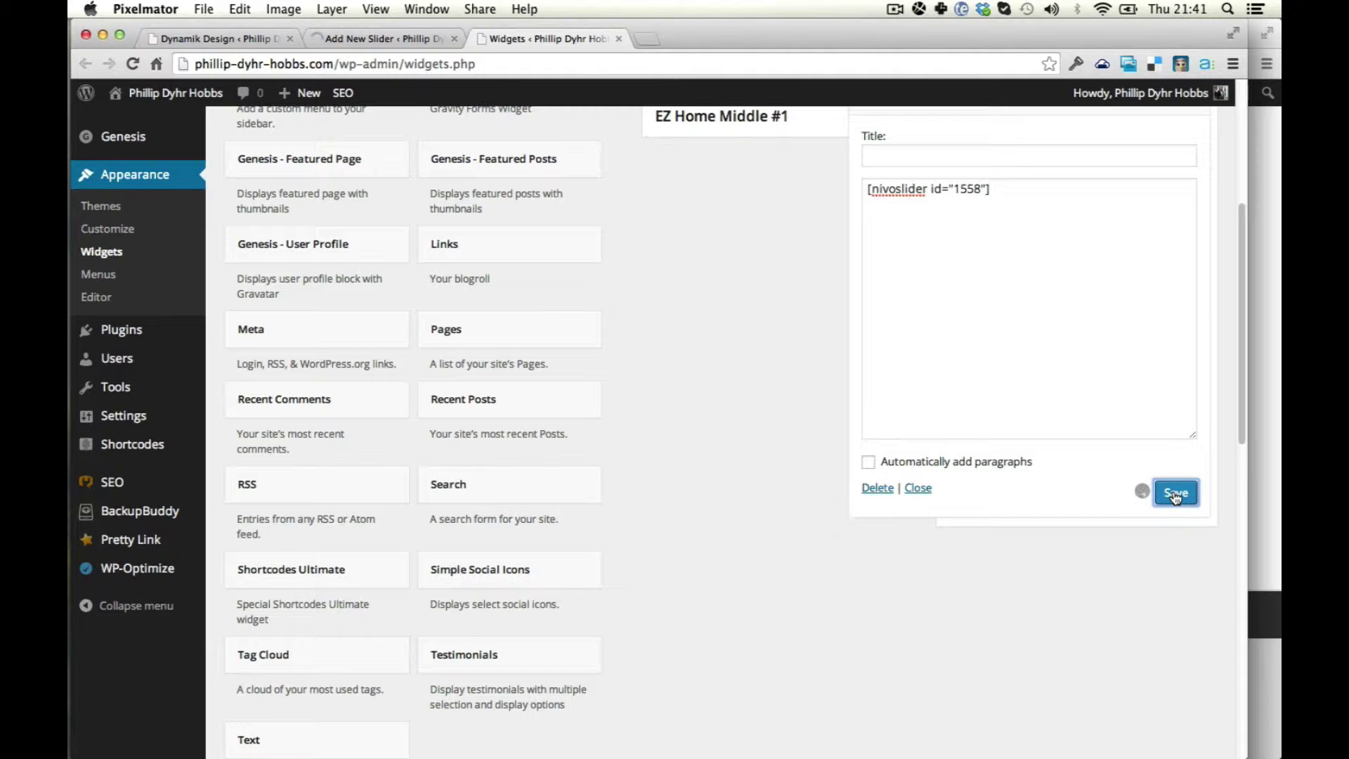
Bring up the Dynamik Design settings in the admin window.
left_click(1271, 505)
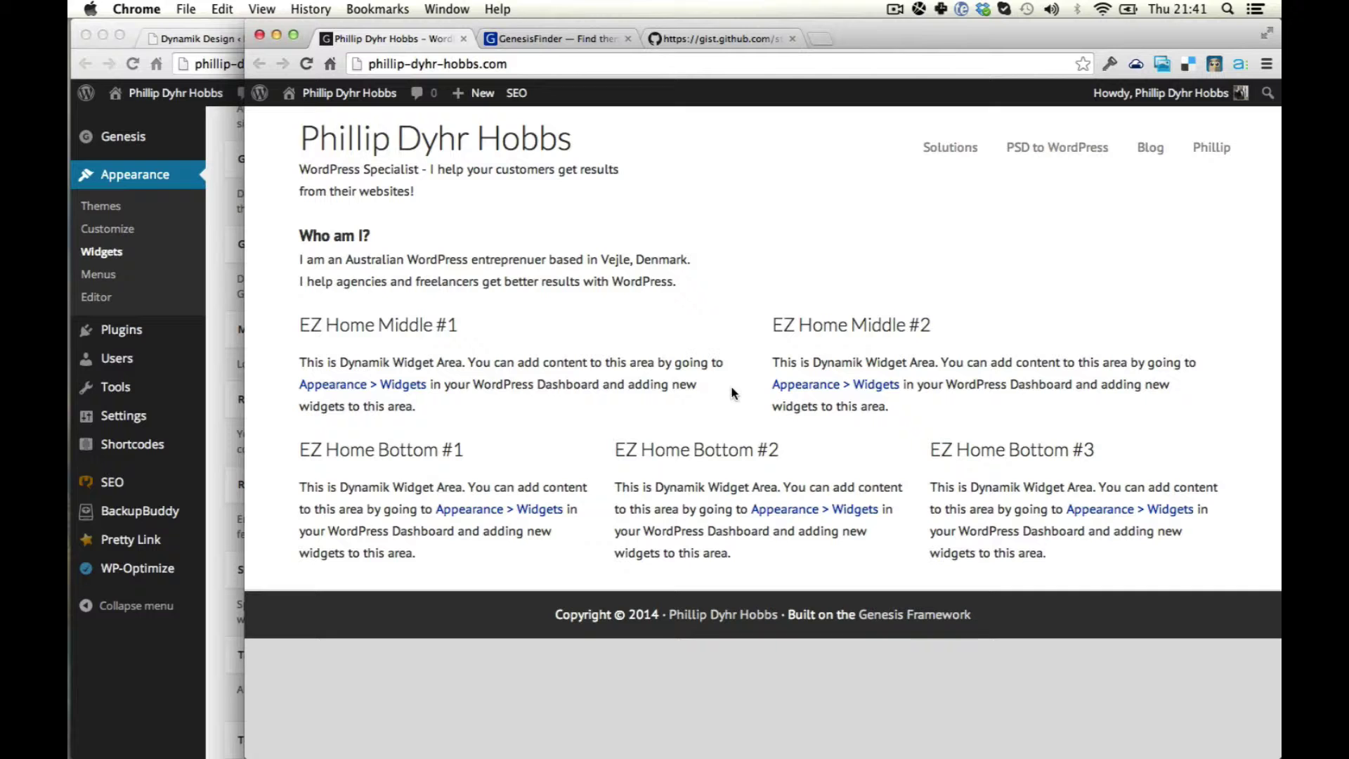
left_click(214, 238)
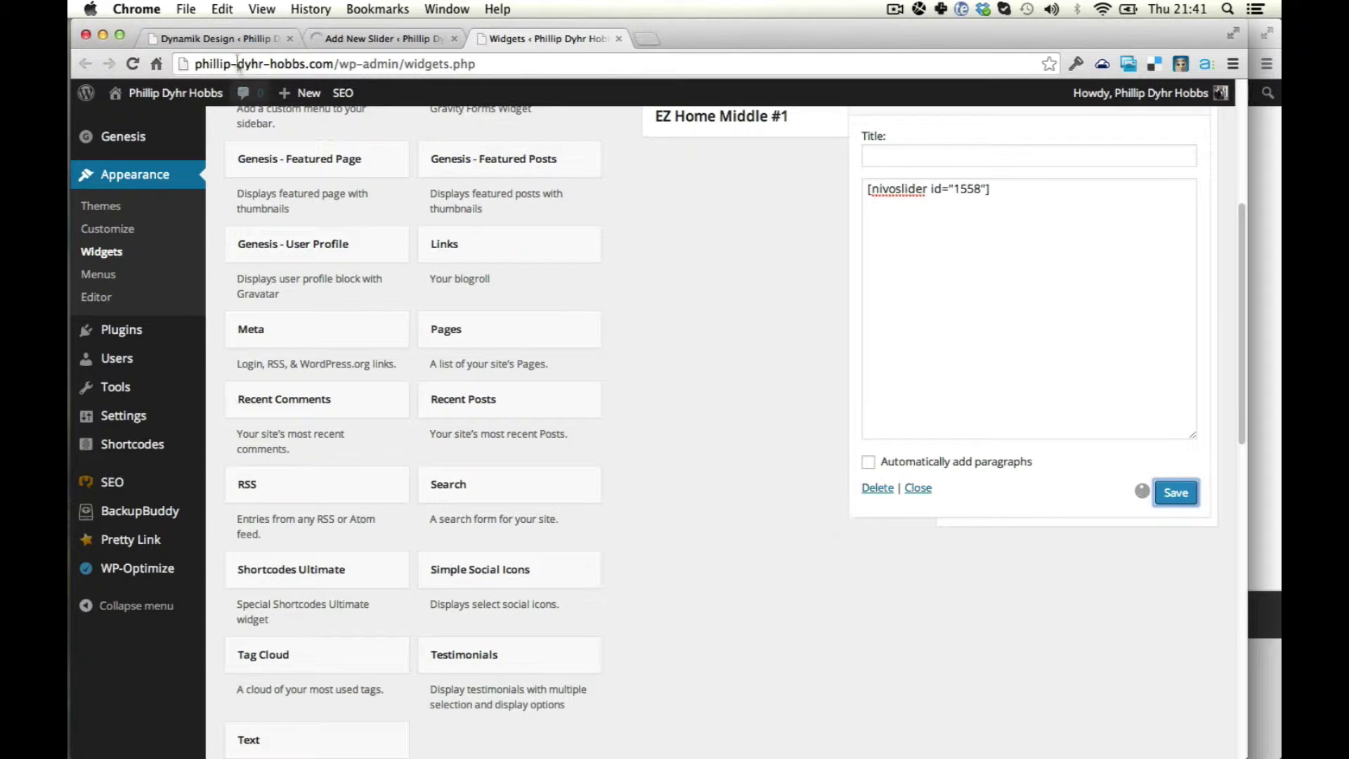
left_click(235, 40)
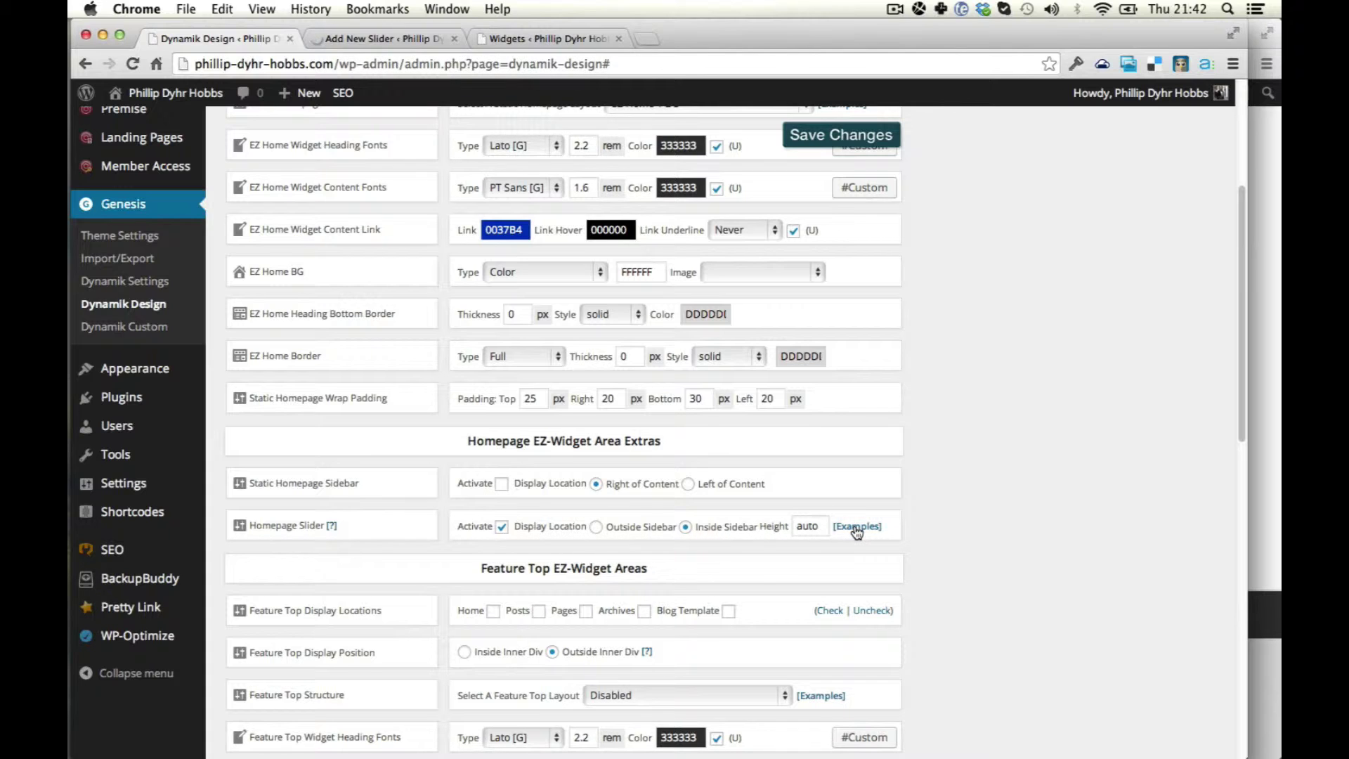
scroll(551, 526, "down", 5)
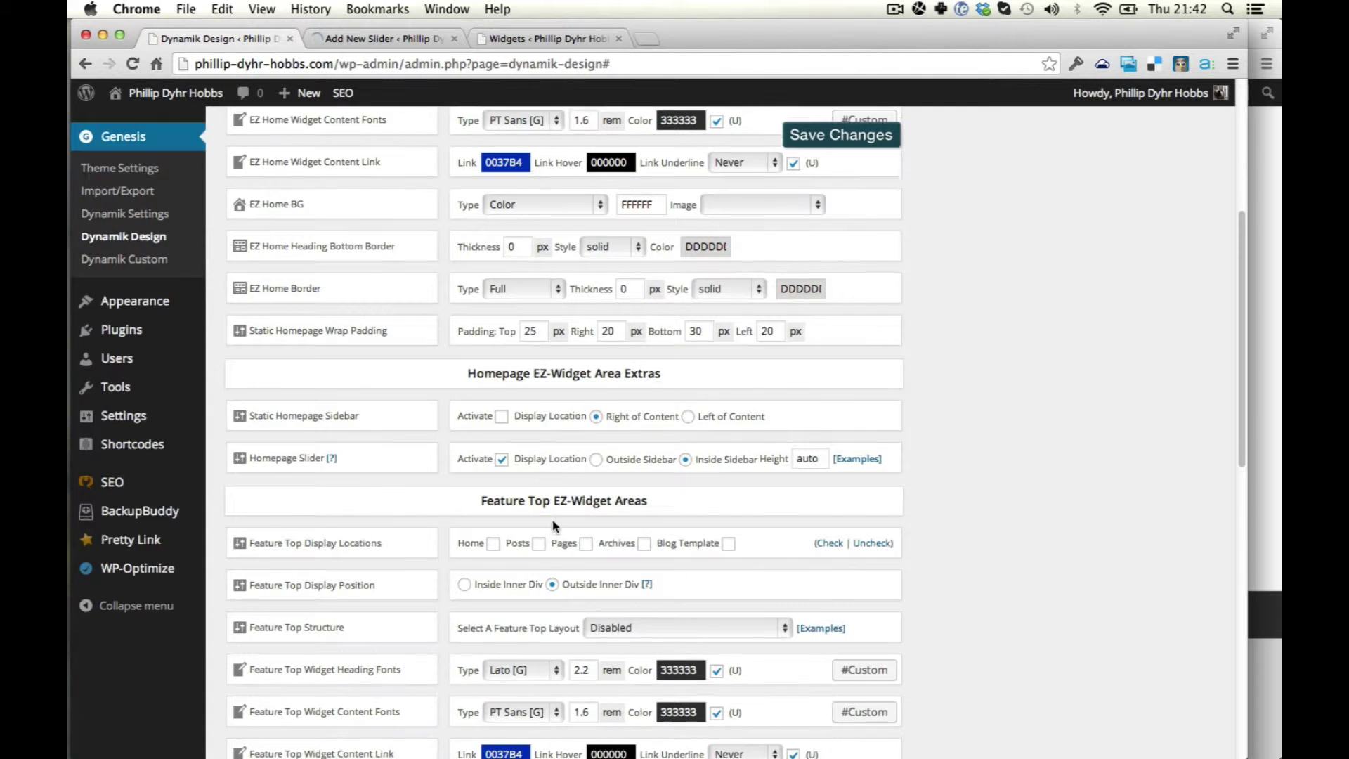
scroll(575, 520, "down", 1)
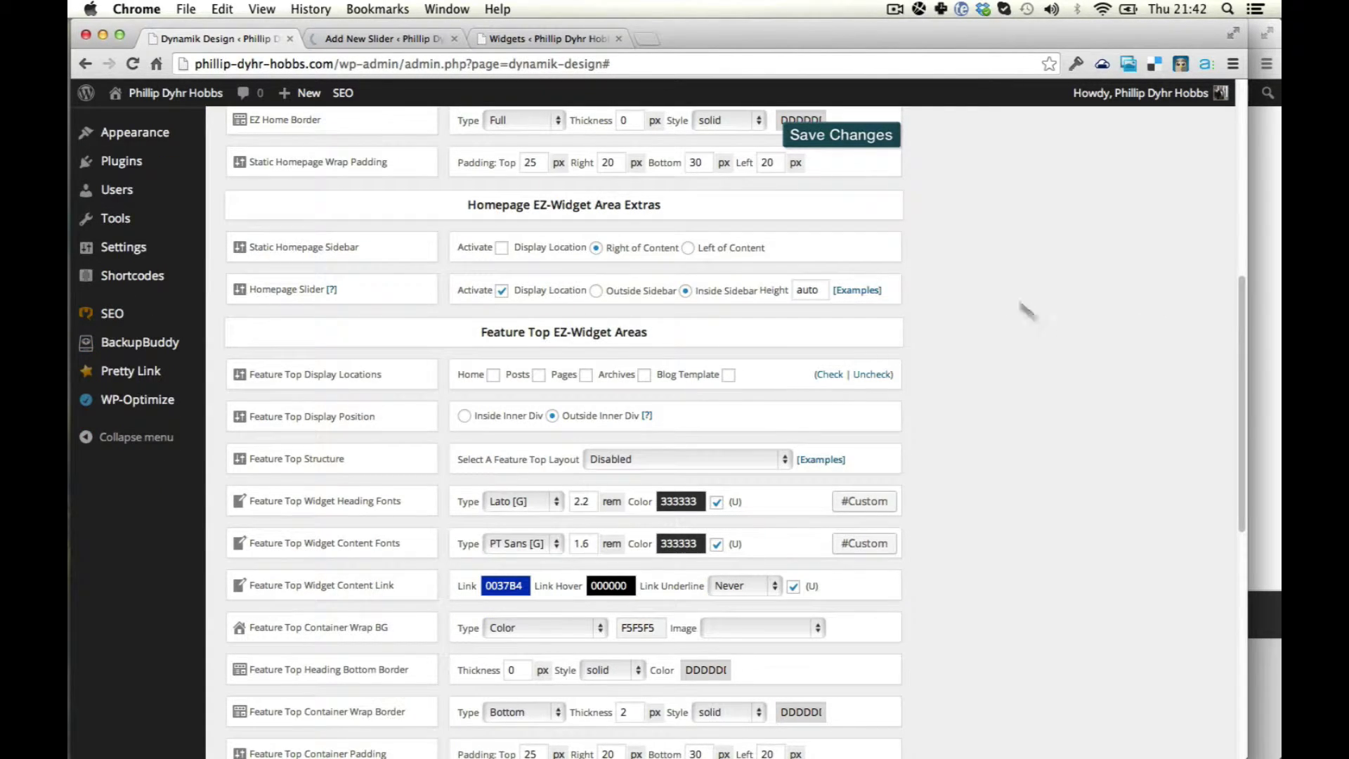
Reload the live homepage to check for the slider, then return to Dynamik Design.
key("super+grave")
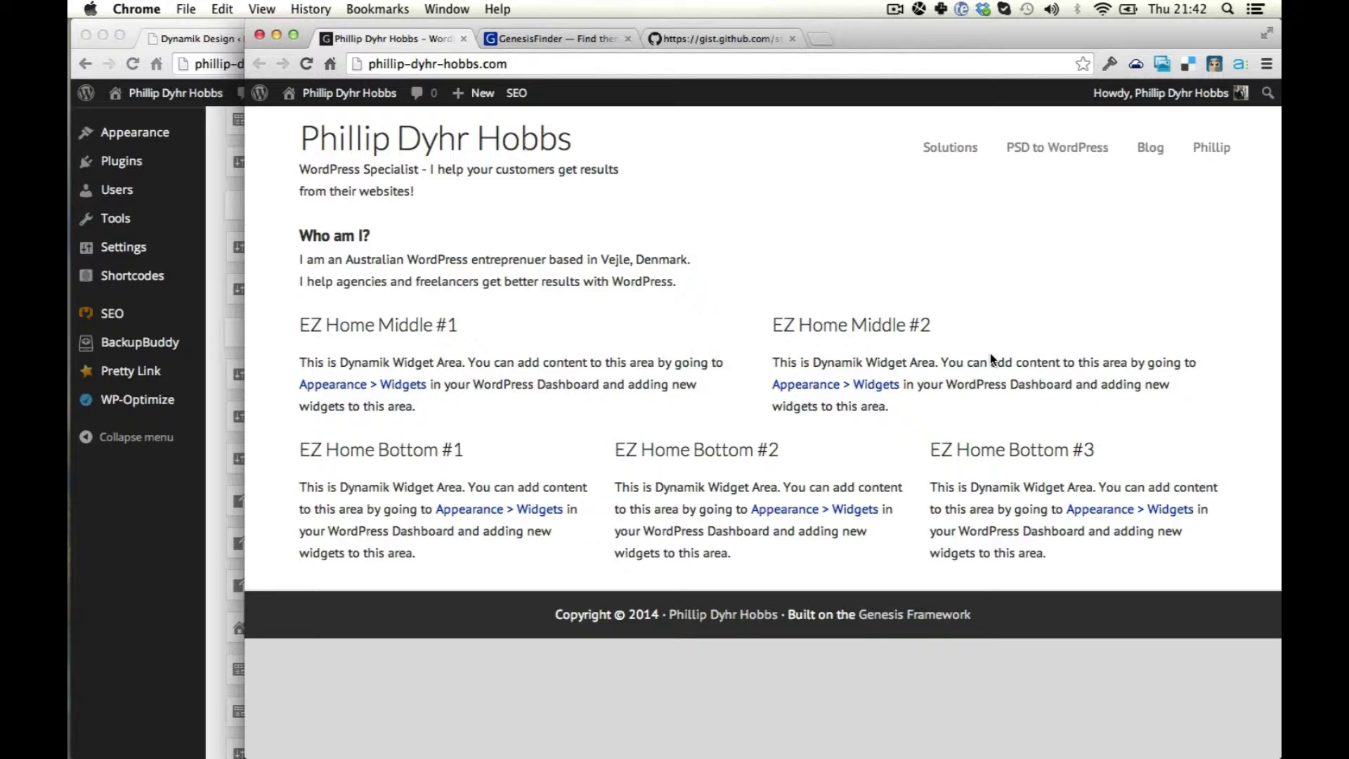
key("super+r")
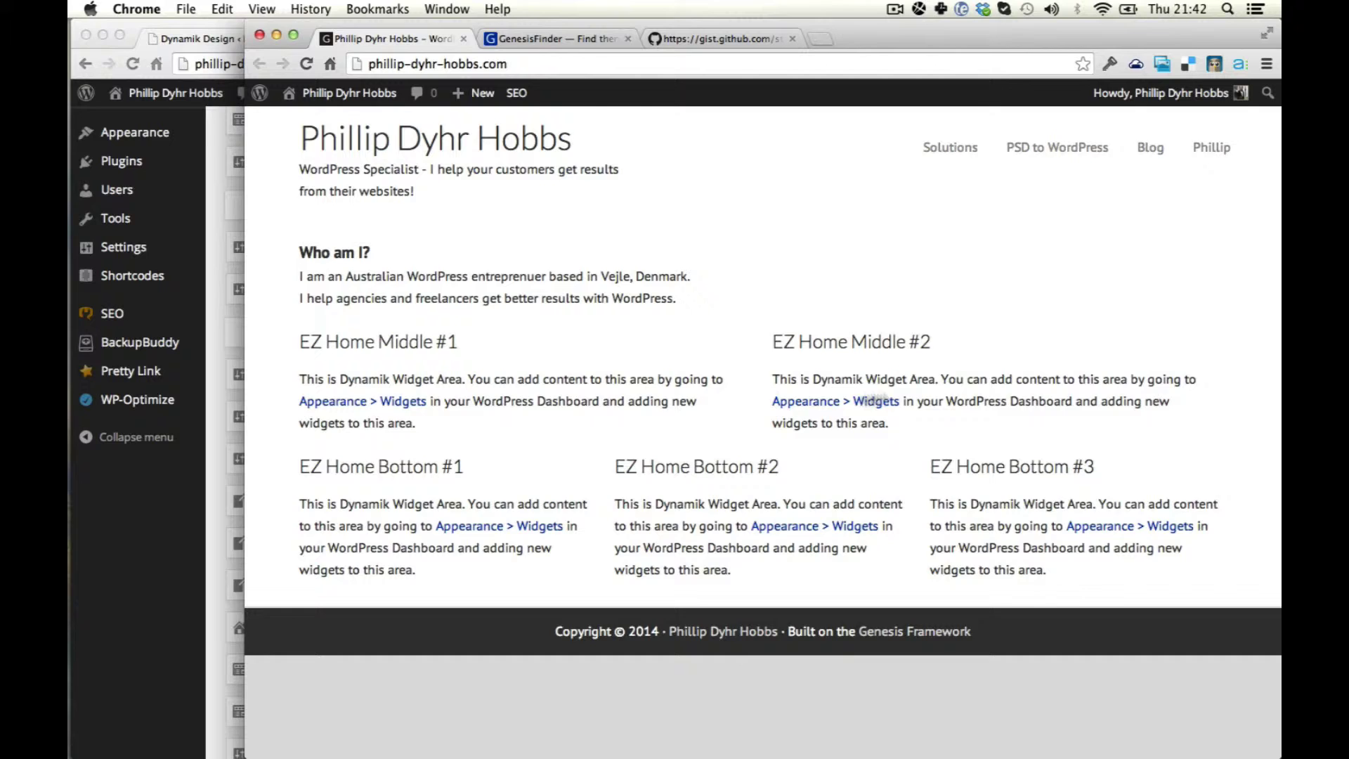
left_click(201, 584)
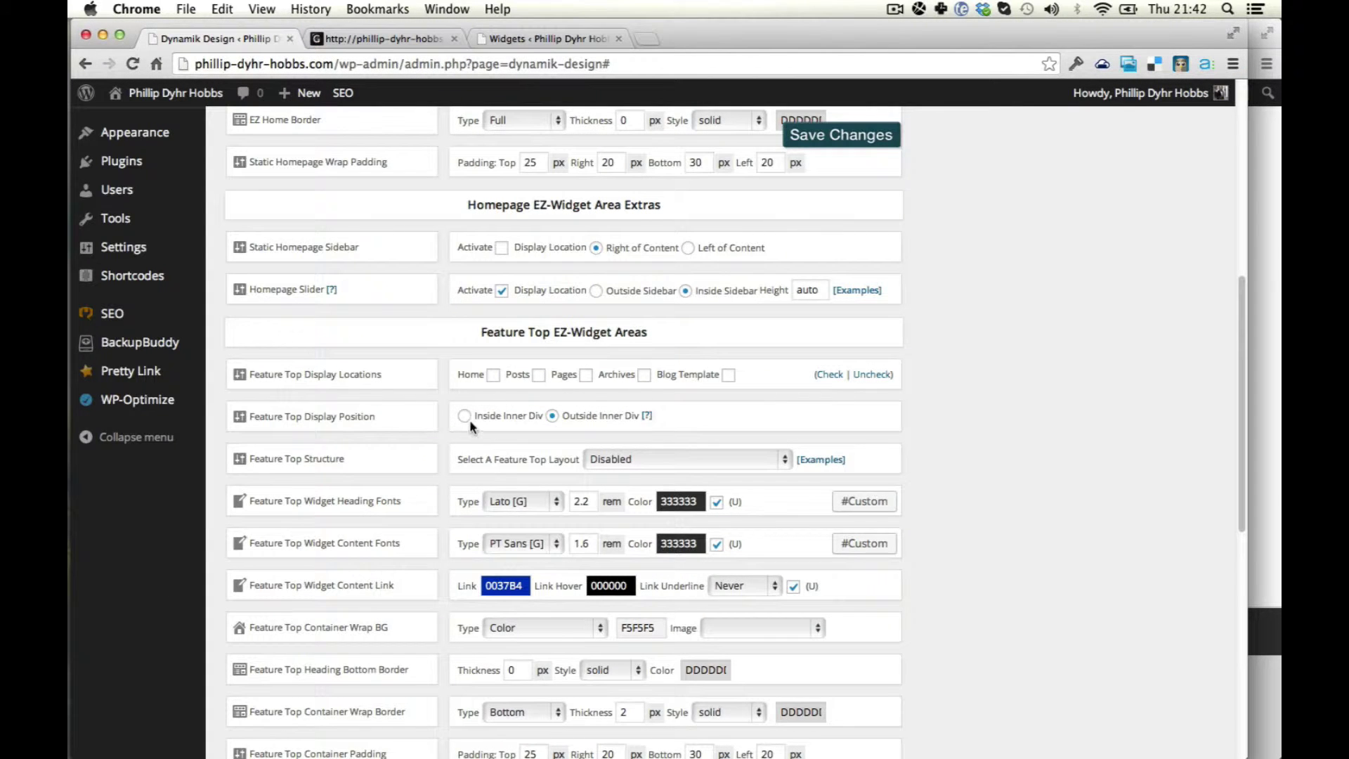
Save the EZ Home Slider Text widget again on the Widgets page.
left_click(532, 42)
left_click(1172, 492)
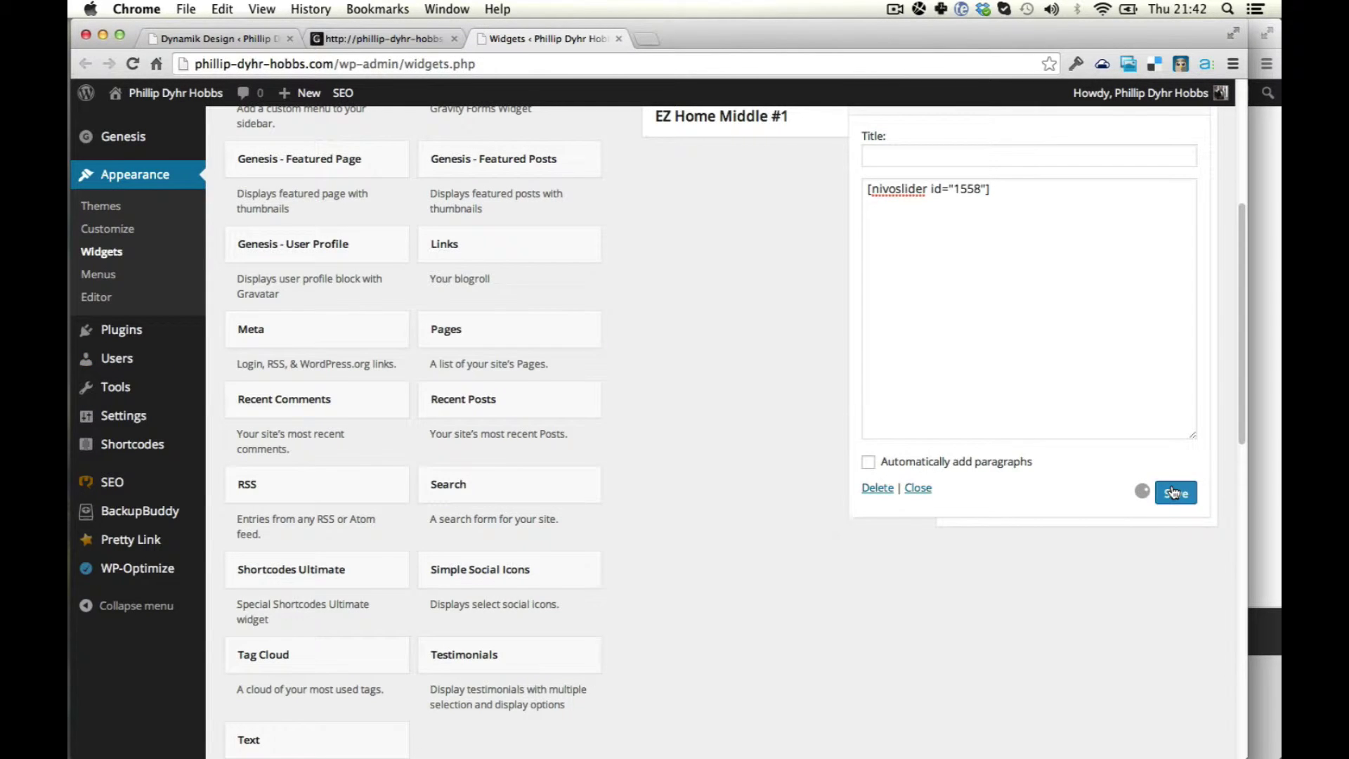
scroll(988, 431, "up", 4)
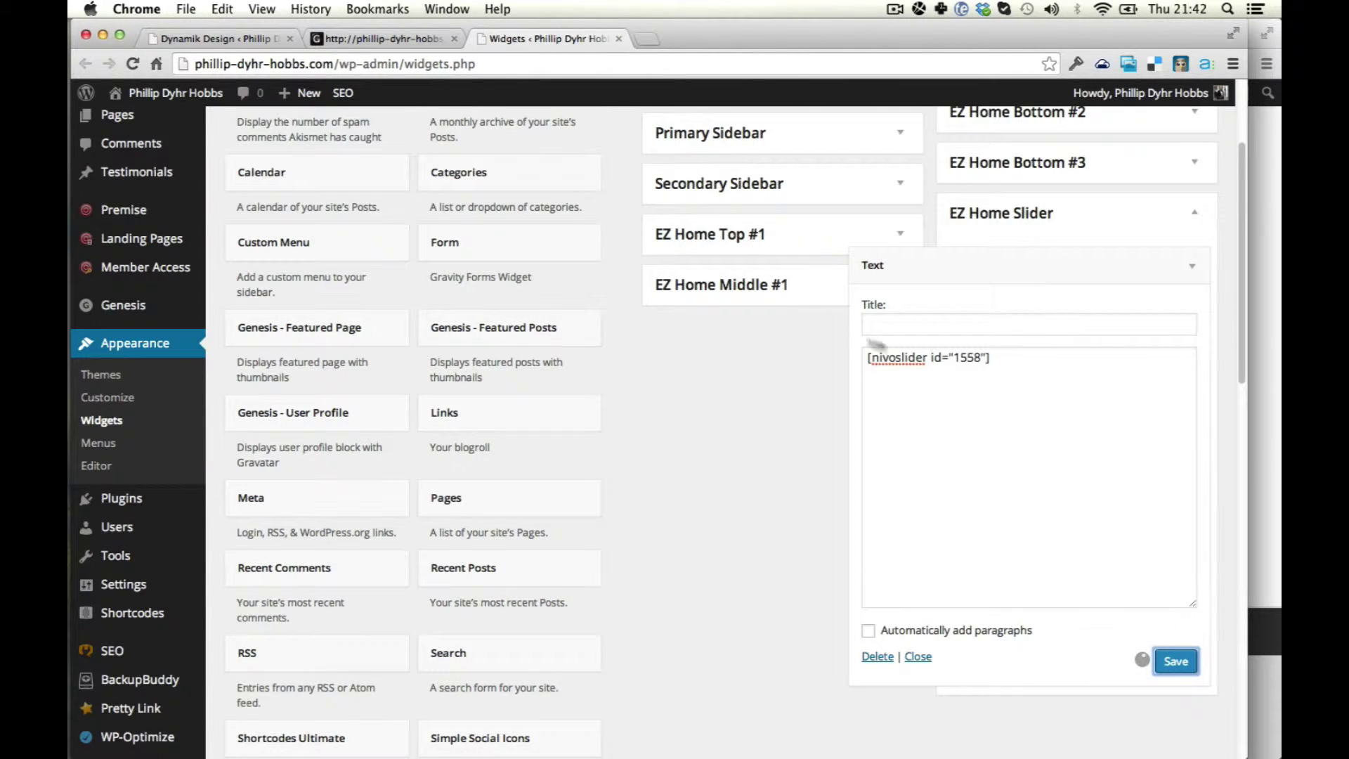
Reload the failed slider page and open the list of all sliders, dismissing an error alert.
left_click(390, 42)
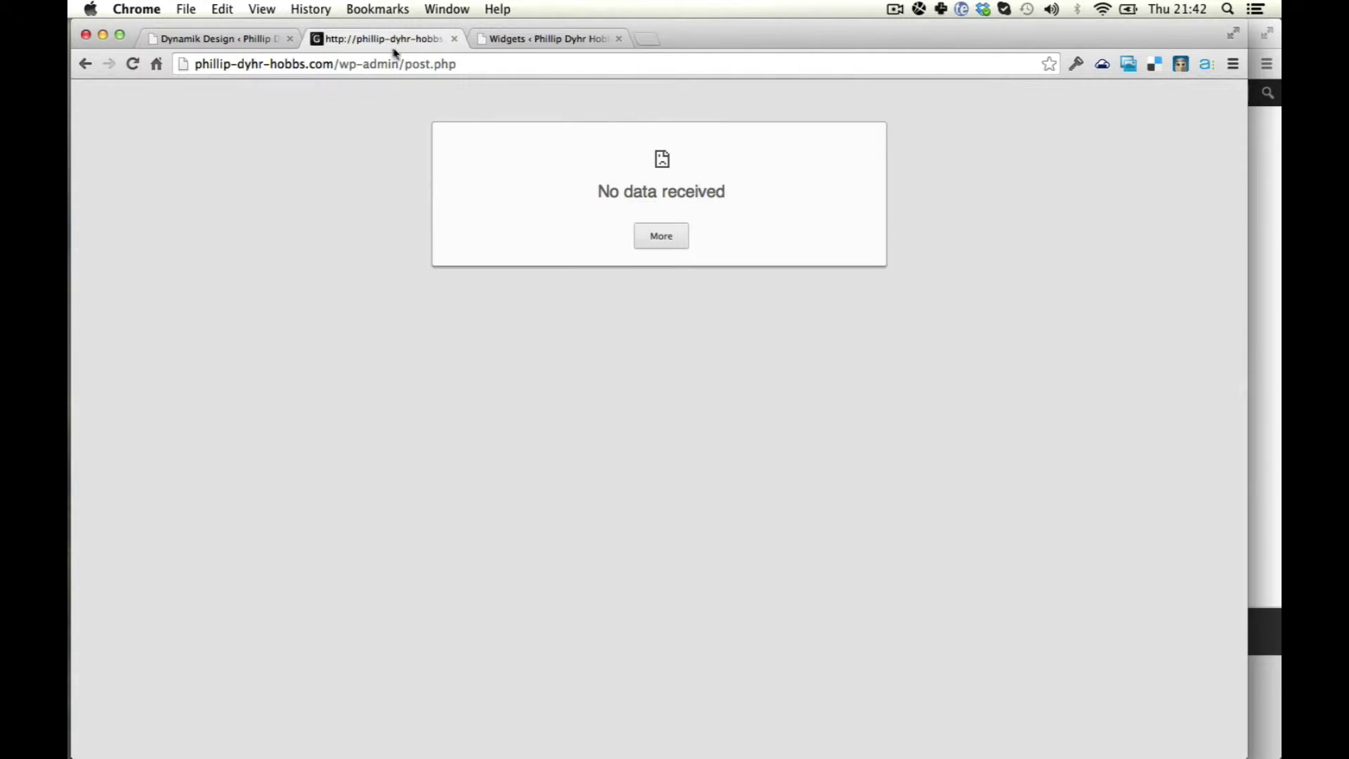
left_click(404, 65)
key("Return")
left_click(90, 62)
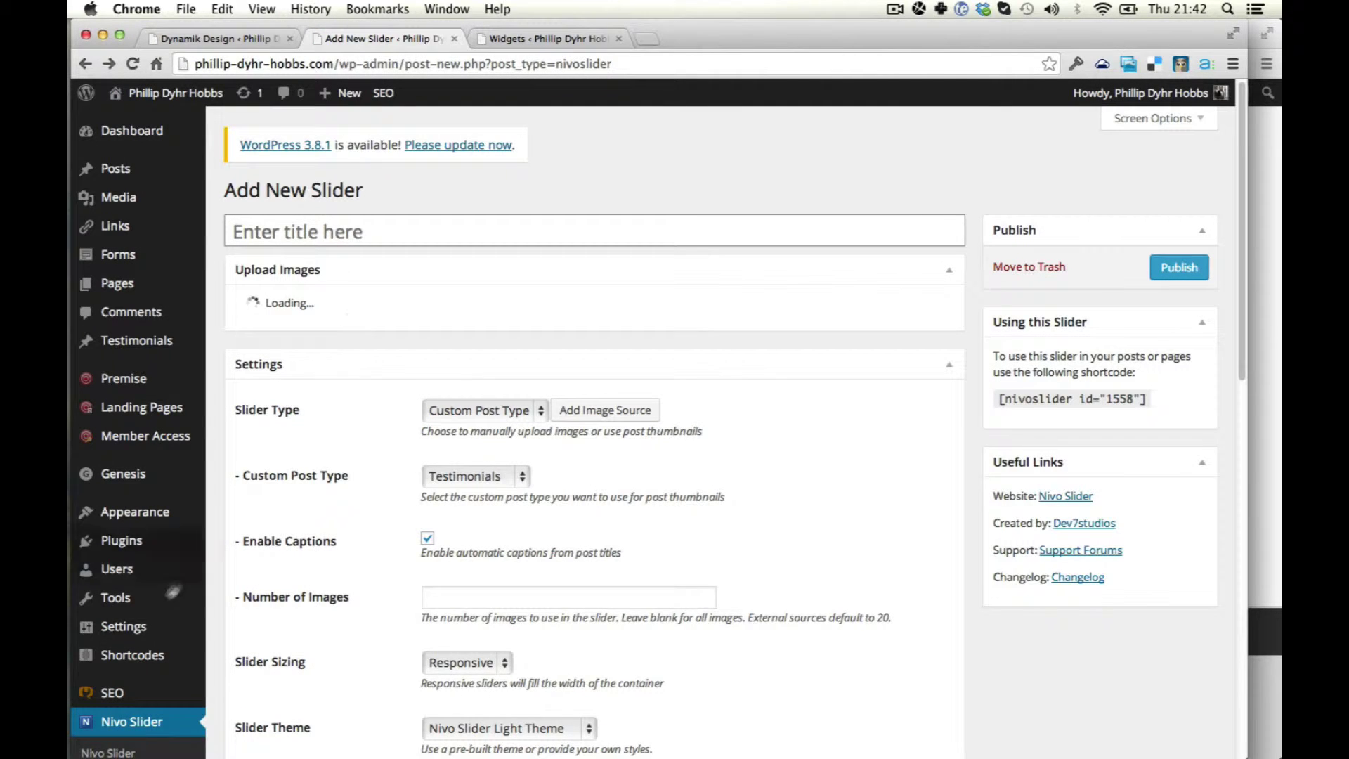
scroll(144, 592, "down", 3)
left_click(108, 618)
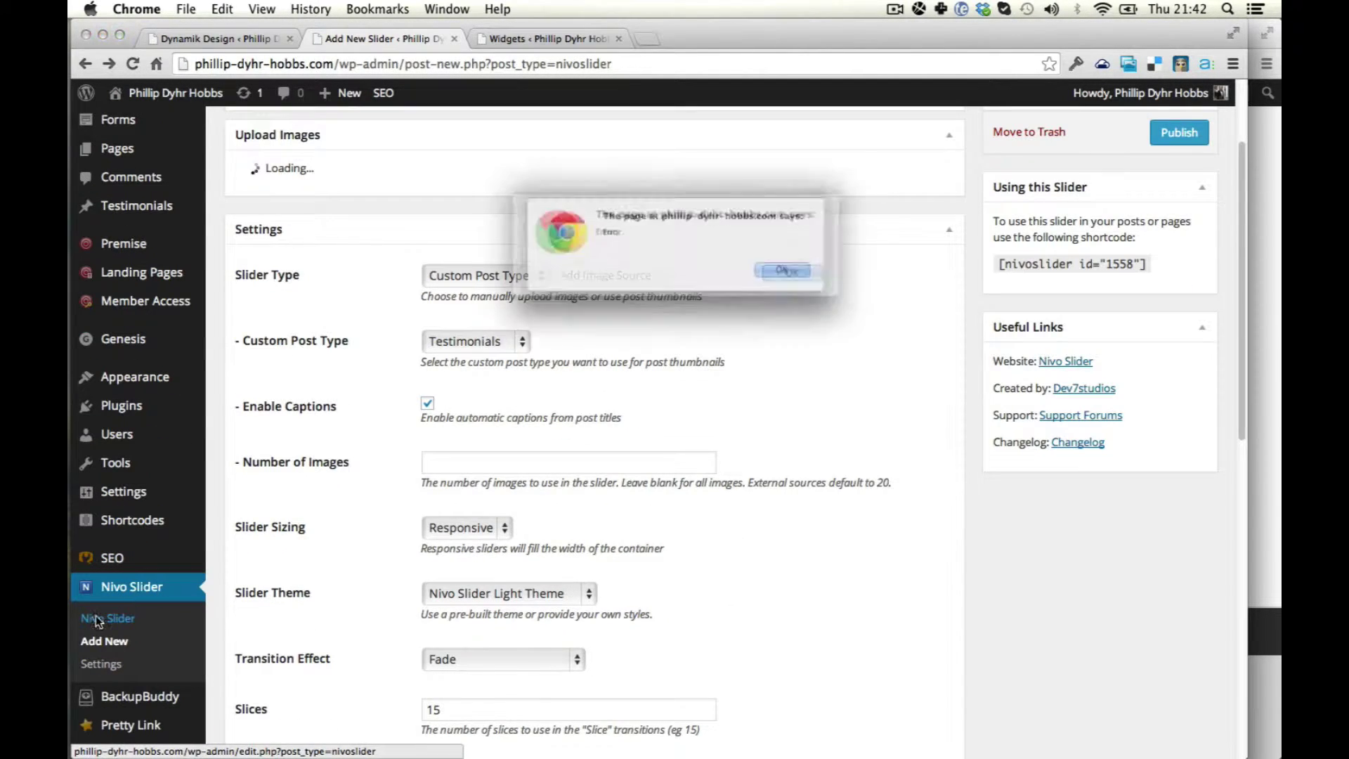
left_click(799, 280)
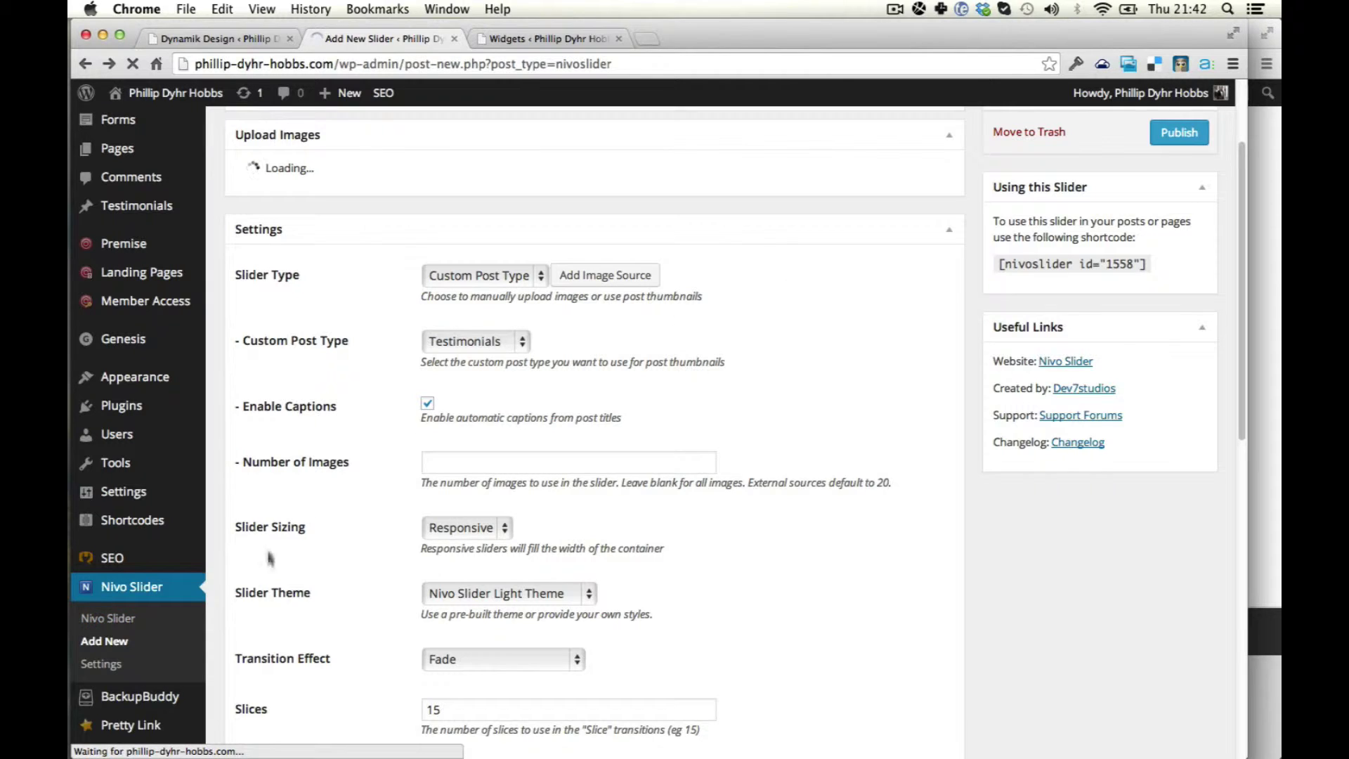
left_click(119, 621)
Collapse the EZ Home Slider Text widget and reload the Widgets page.
key("ctrl+Tab")
key("ctrl+Tab")
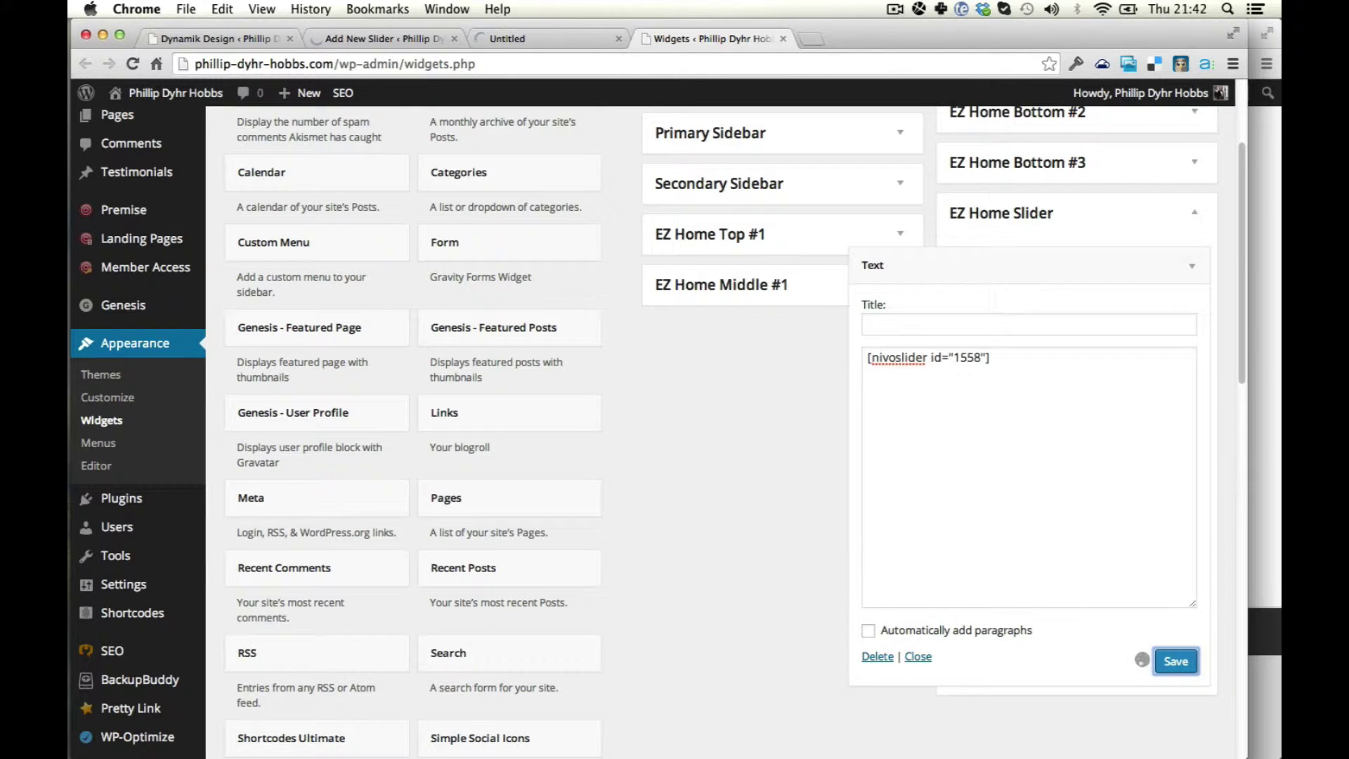
left_click(1192, 267)
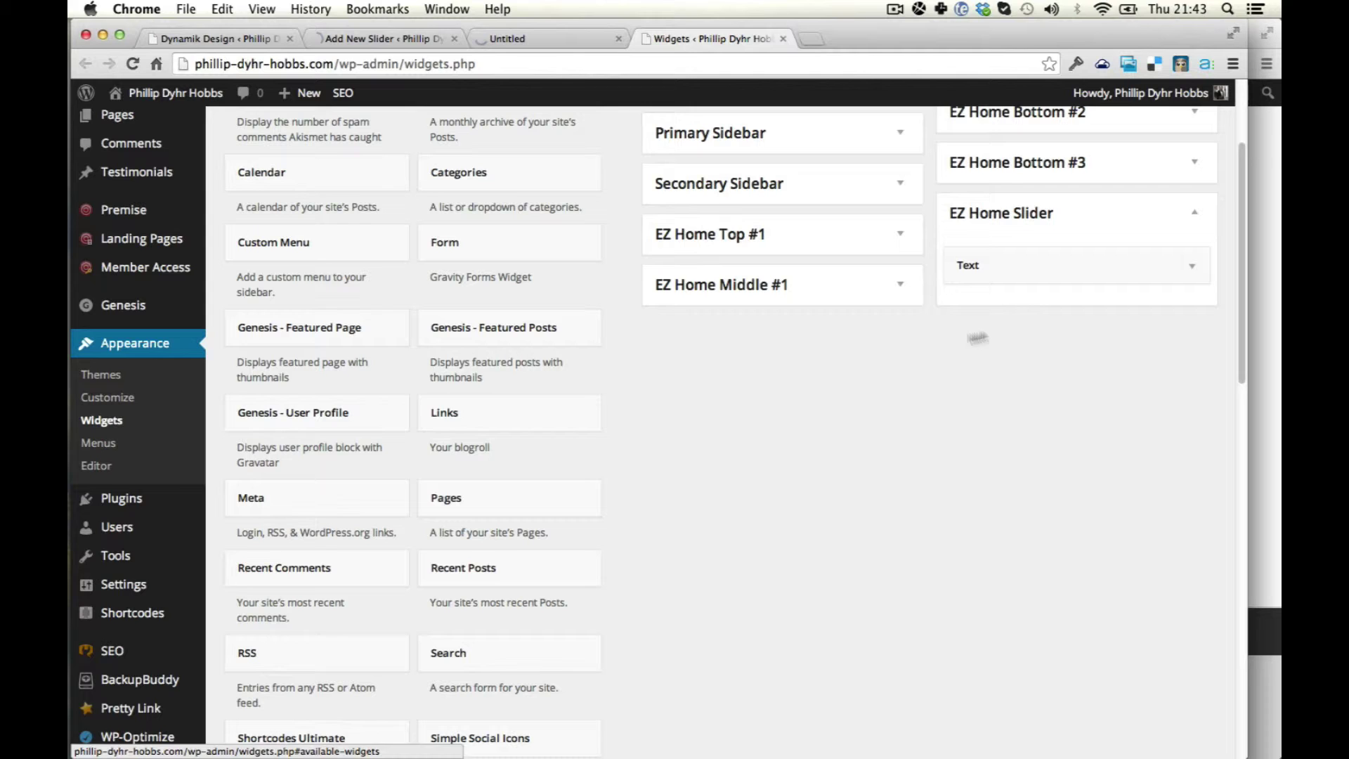
key("super+r")
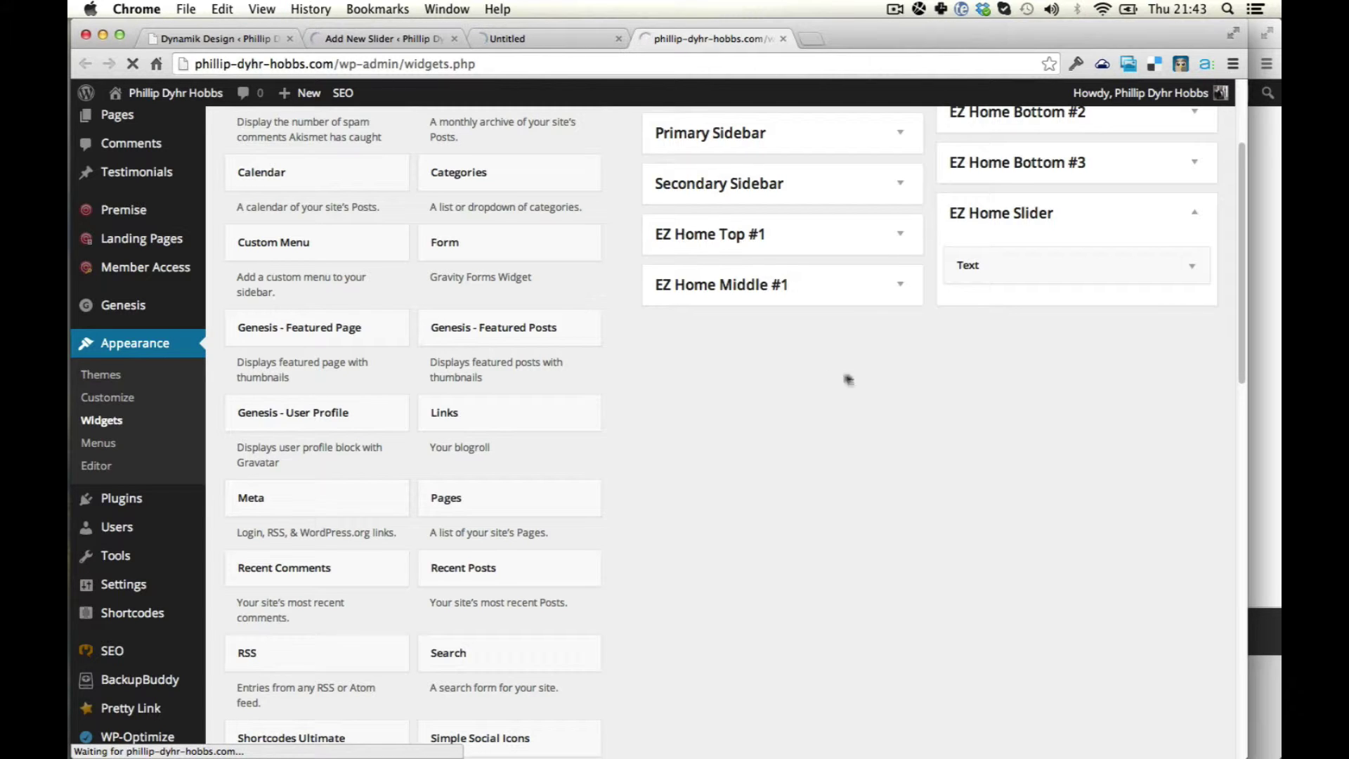
Reload the live homepage to look for the slider, then open the Nivo Slider list.
key("ctrl+shift+Tab")
key("ctrl+shift+Tab")
key("ctrl+shift+Tab")
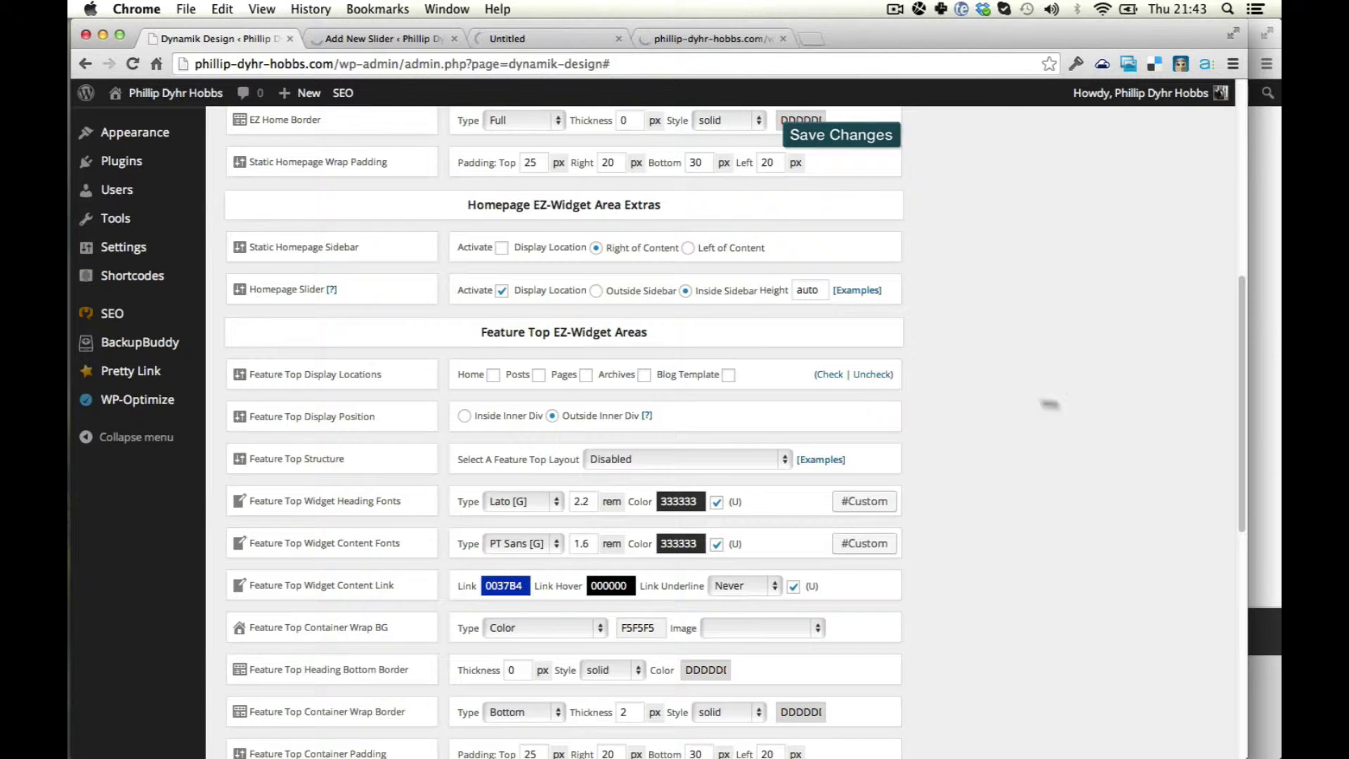
key("super+Tab")
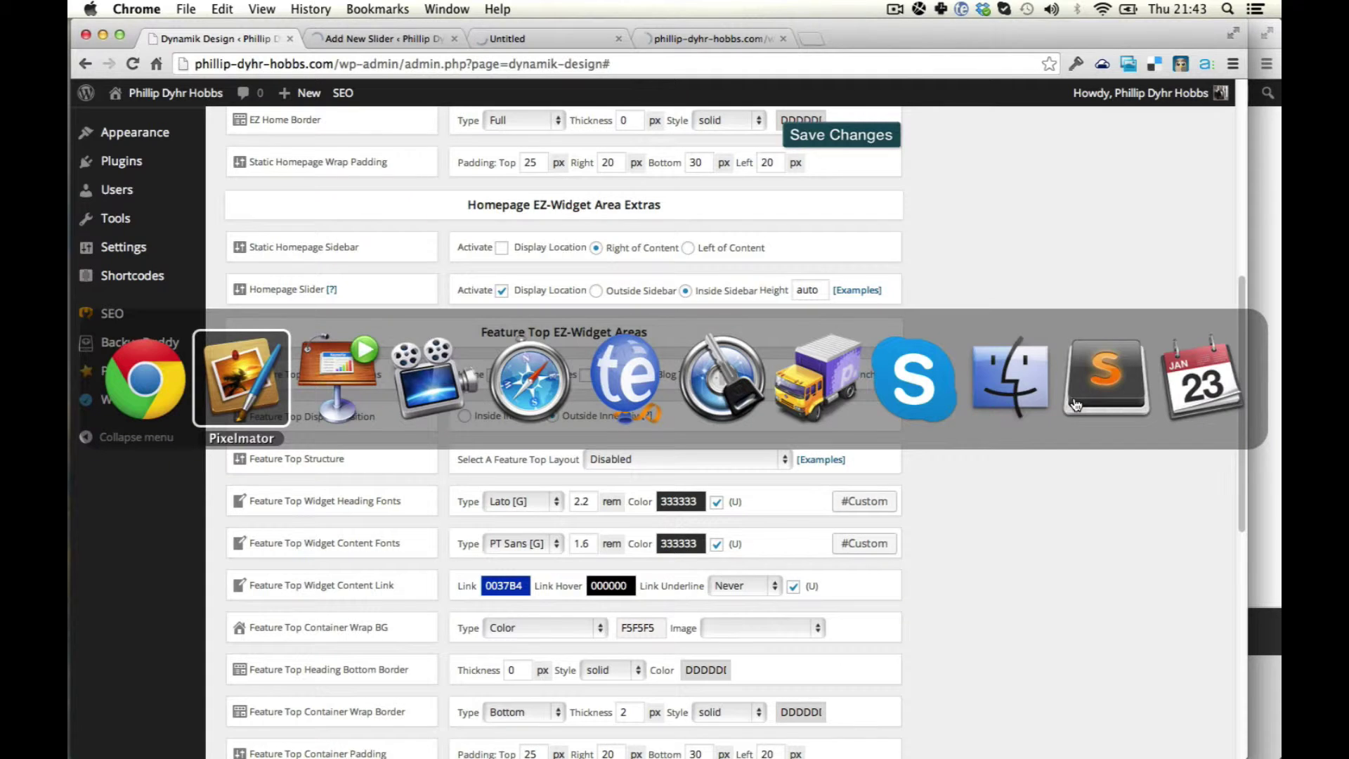
key("super+shift+Tab")
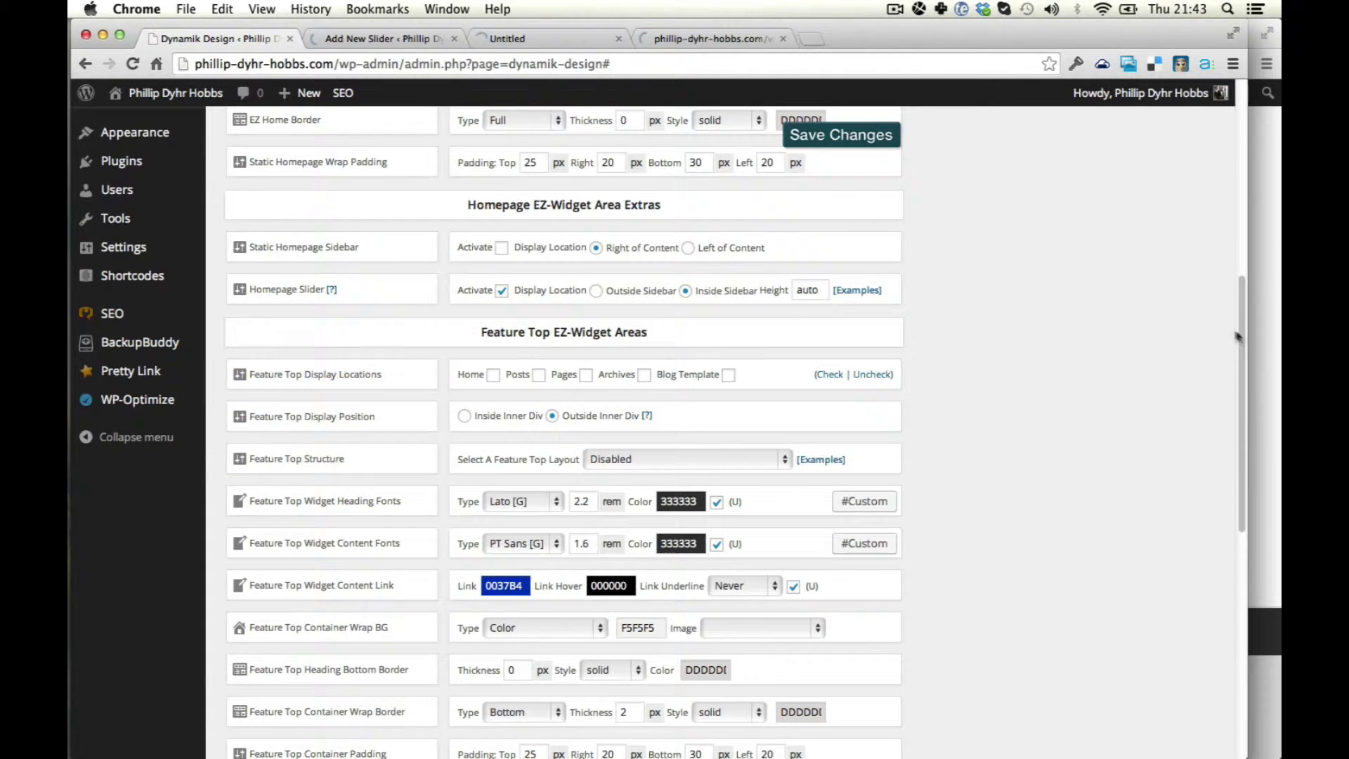
key("super+grave")
key("super+r")
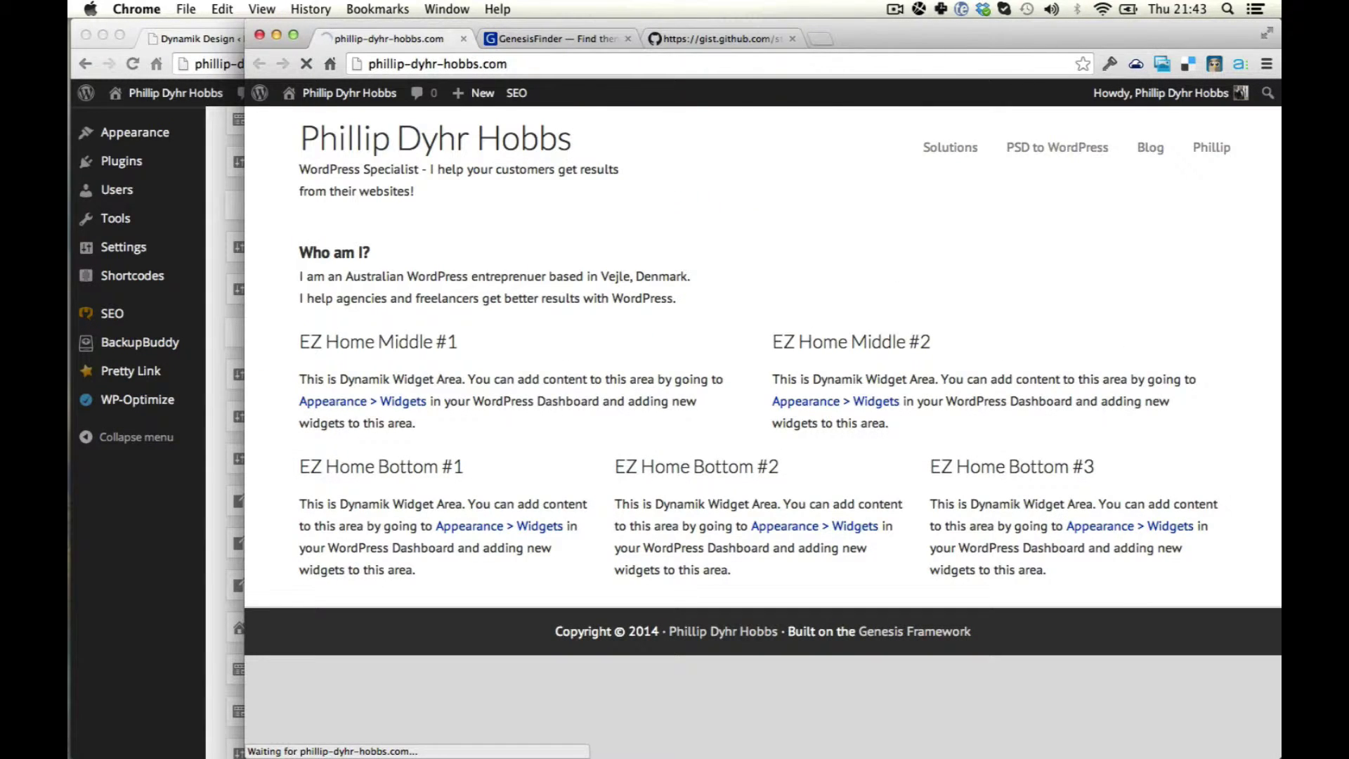
key("super+grave")
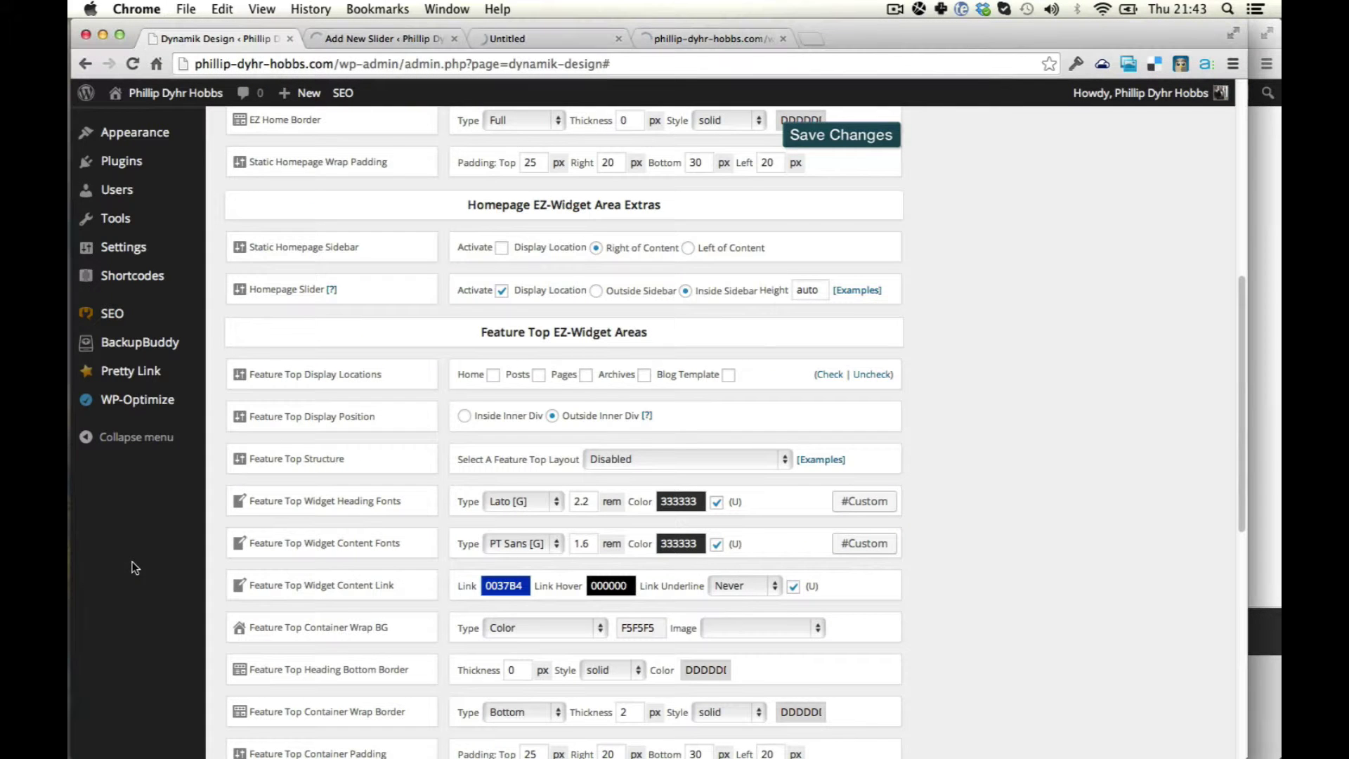
left_click(382, 39)
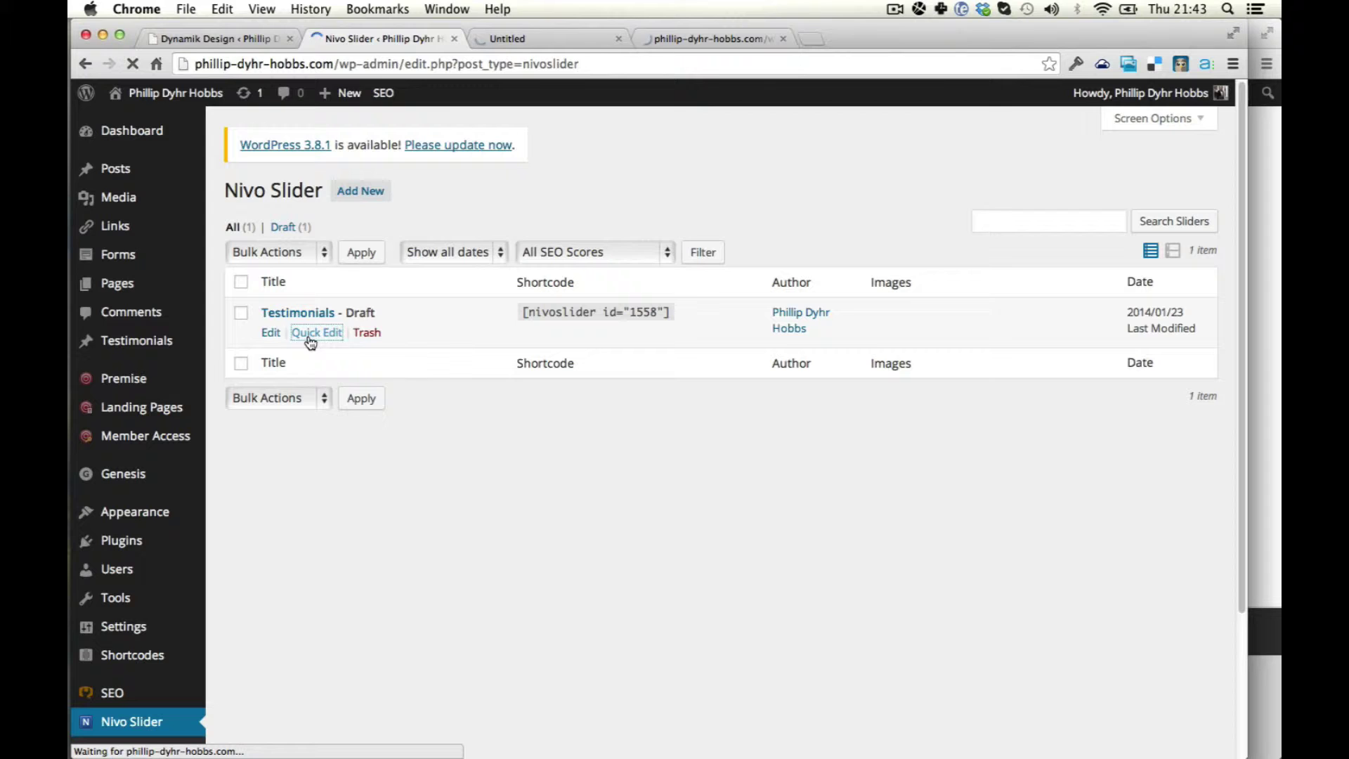
Quick Edit the Testimonials slider to set its status to Published.
left_click(309, 336)
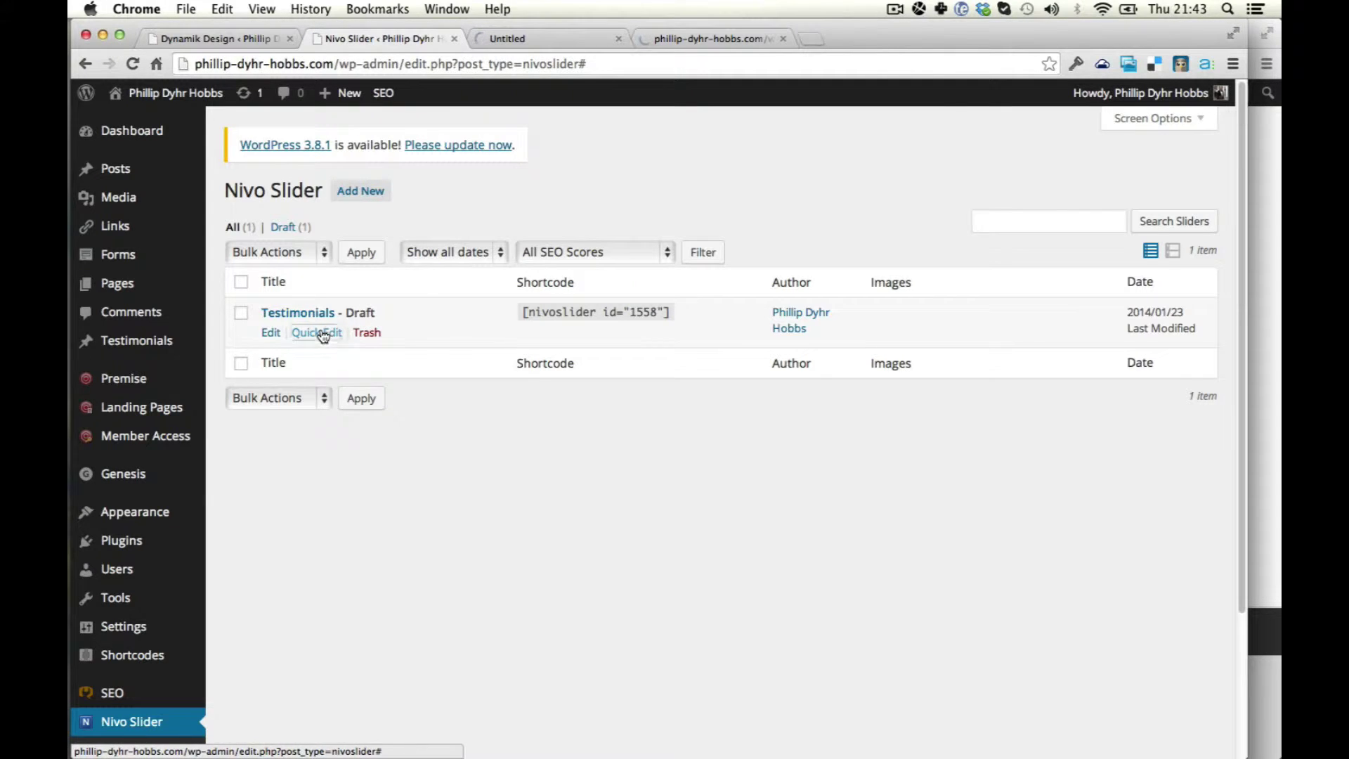
left_click(336, 338)
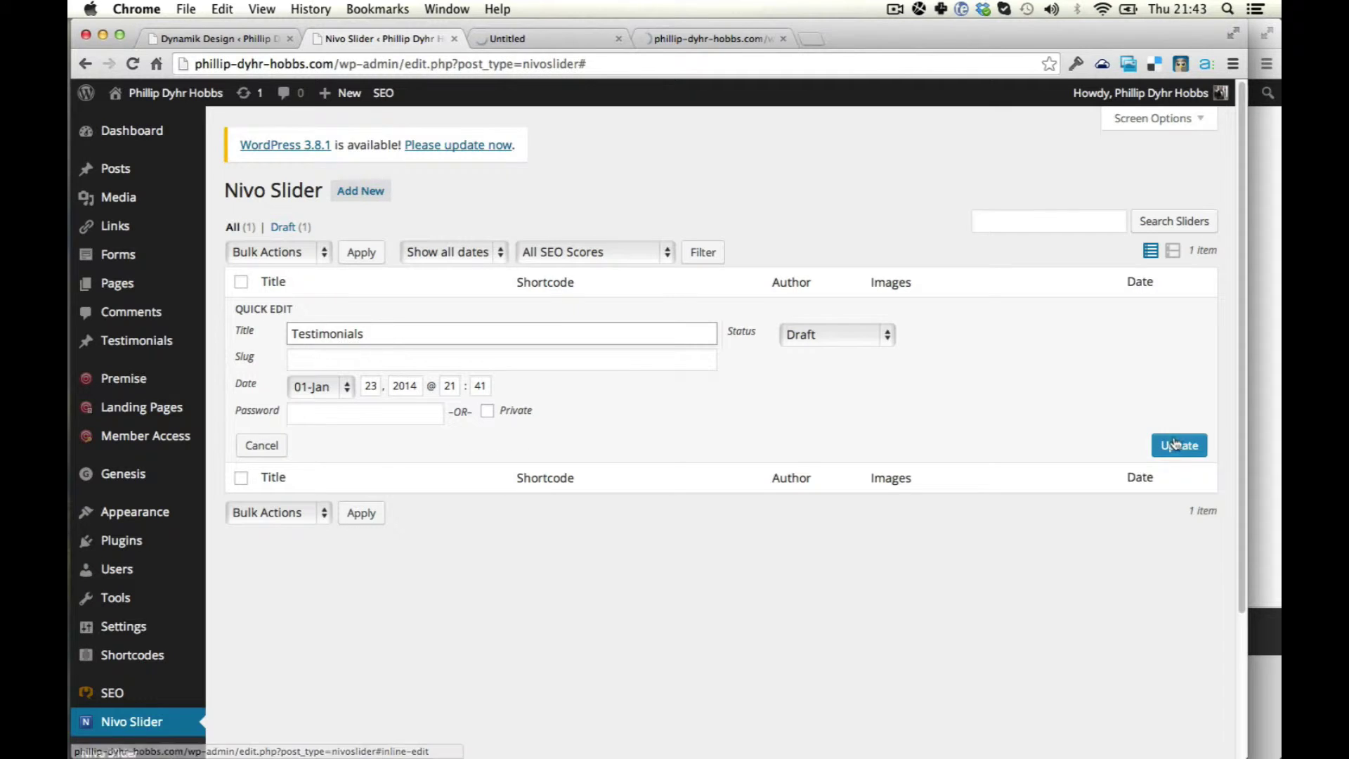
left_click(847, 334)
left_click(848, 307)
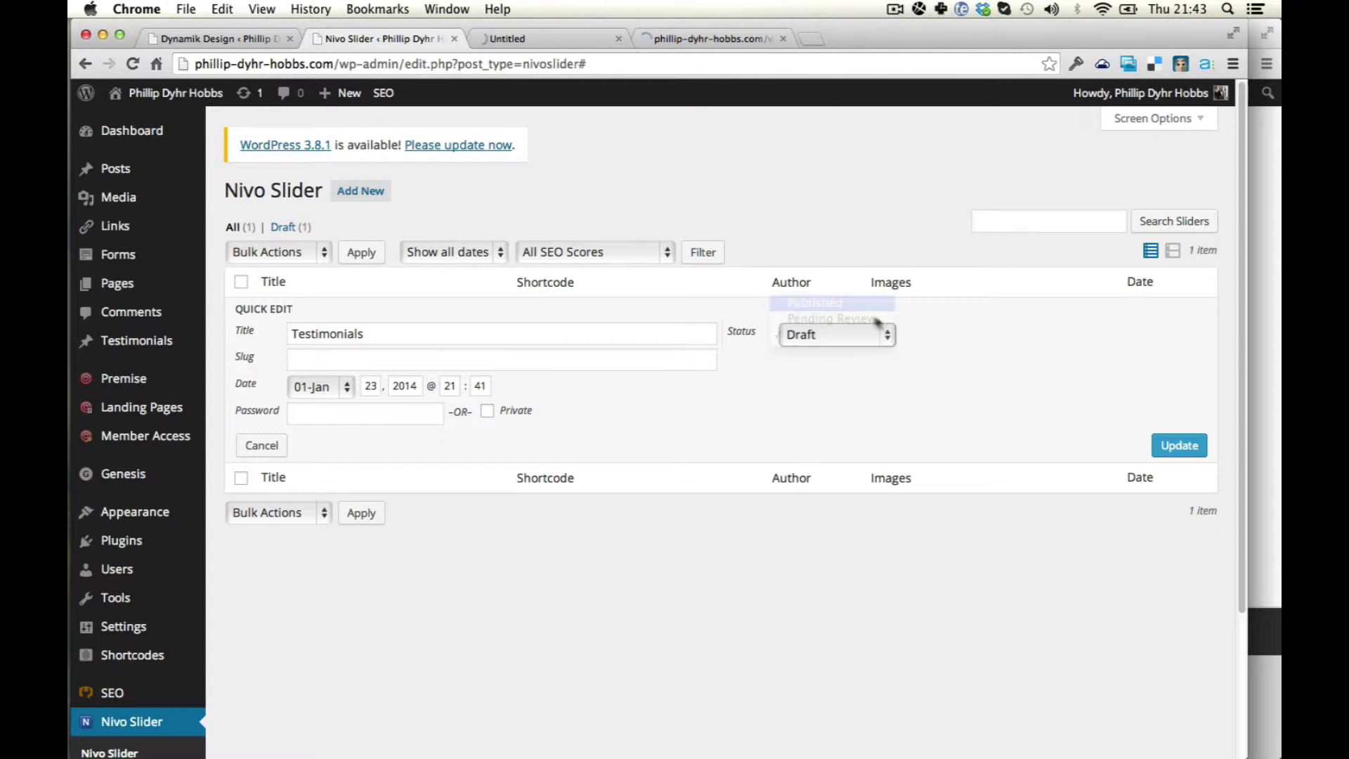
left_click(1179, 445)
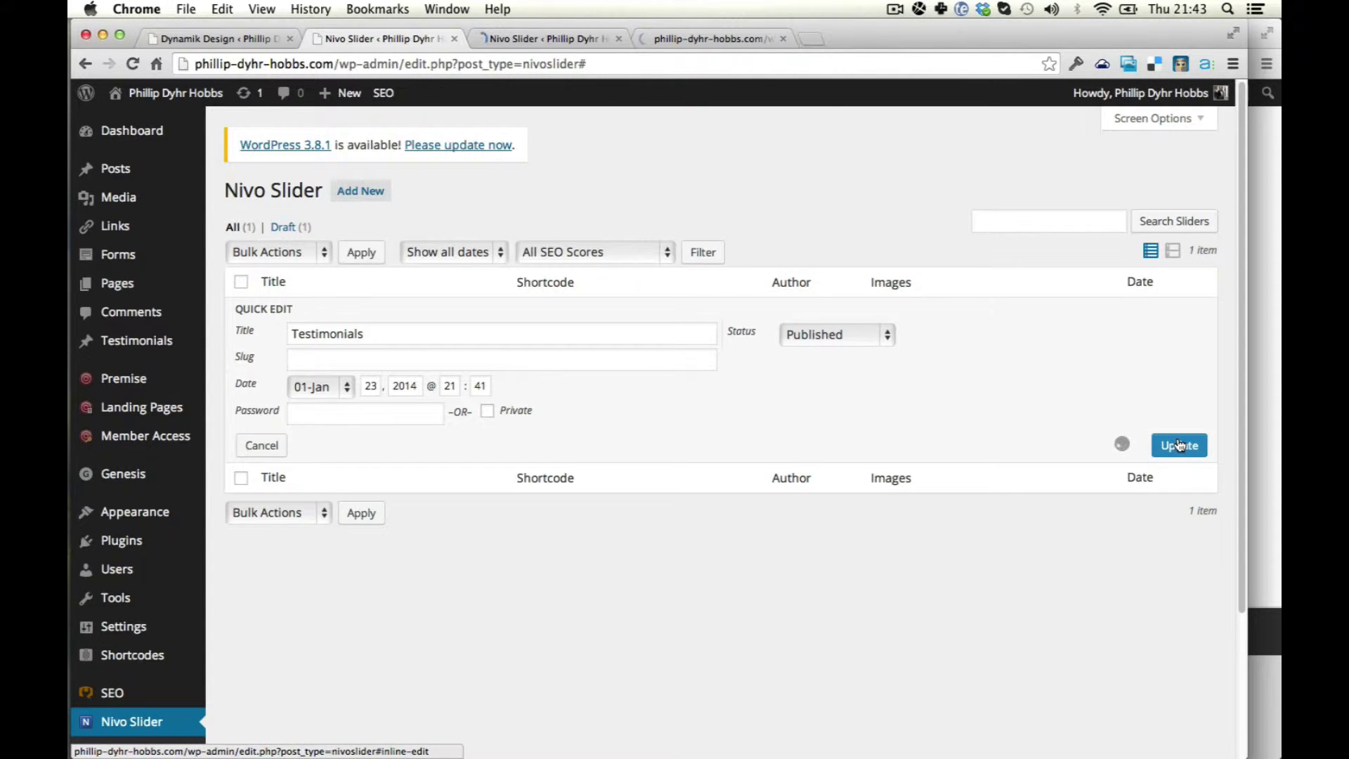
Open the Testimonials slider's full edit page, then go to the Widgets page.
left_click(513, 39)
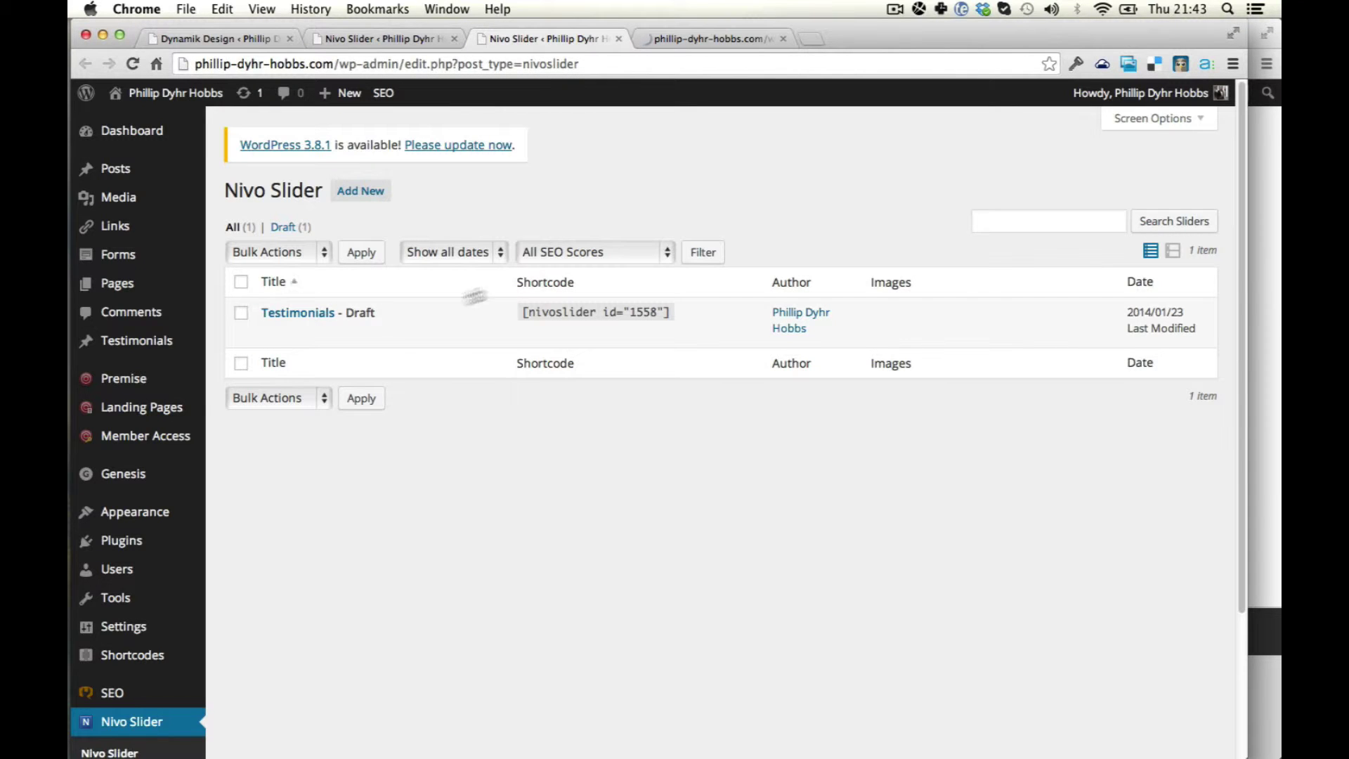
left_click(274, 329)
left_click(709, 39)
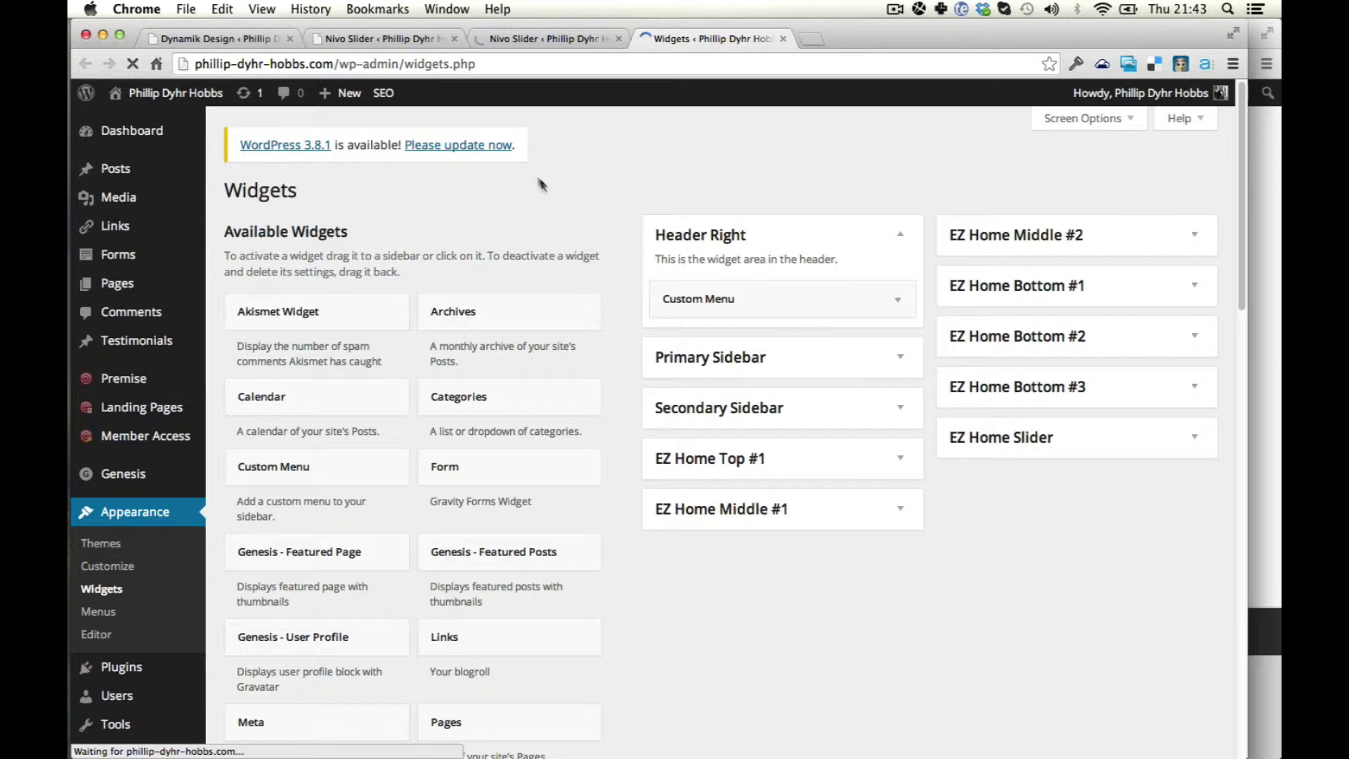
Add a Text widget to EZ Home Slider holding the pasted [nivoslider id="1558"] shortcode and save it.
scroll(1104, 436, "down", 3)
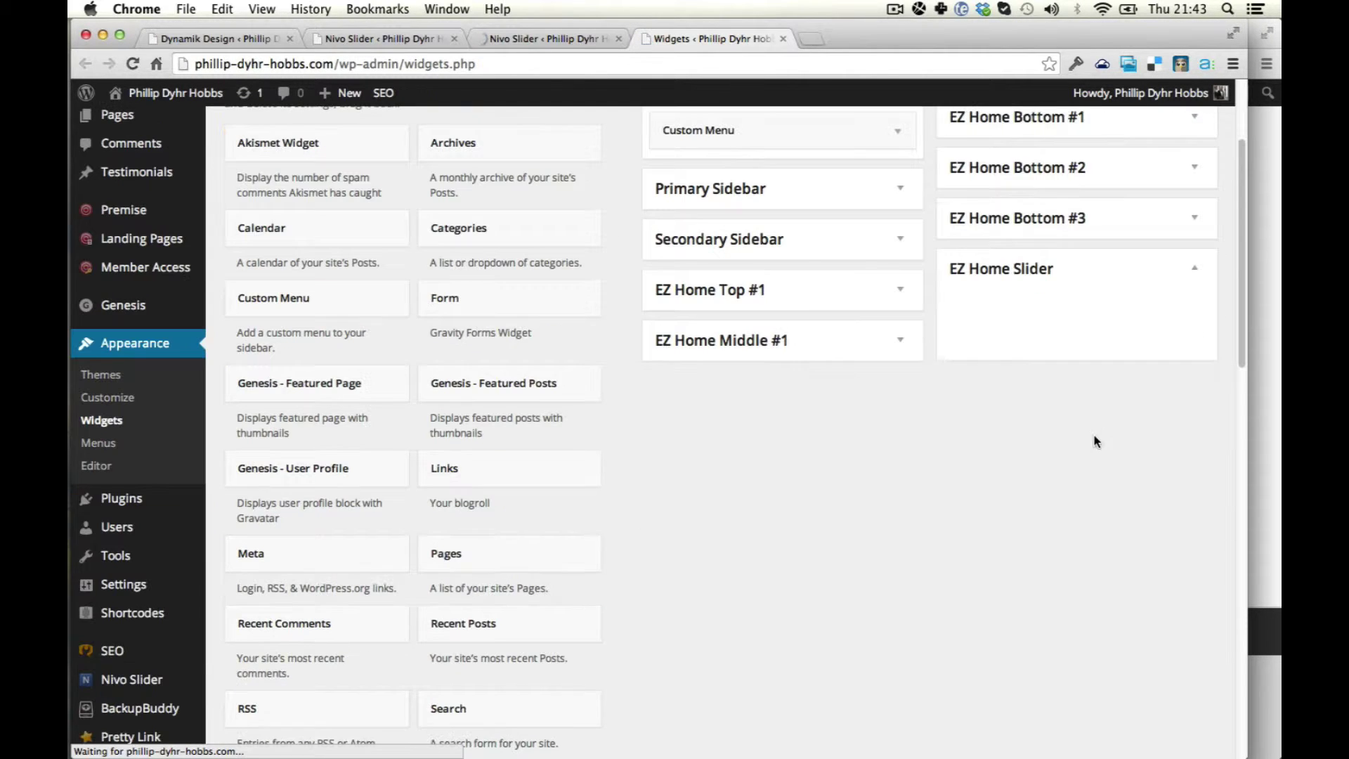
left_click(1020, 274)
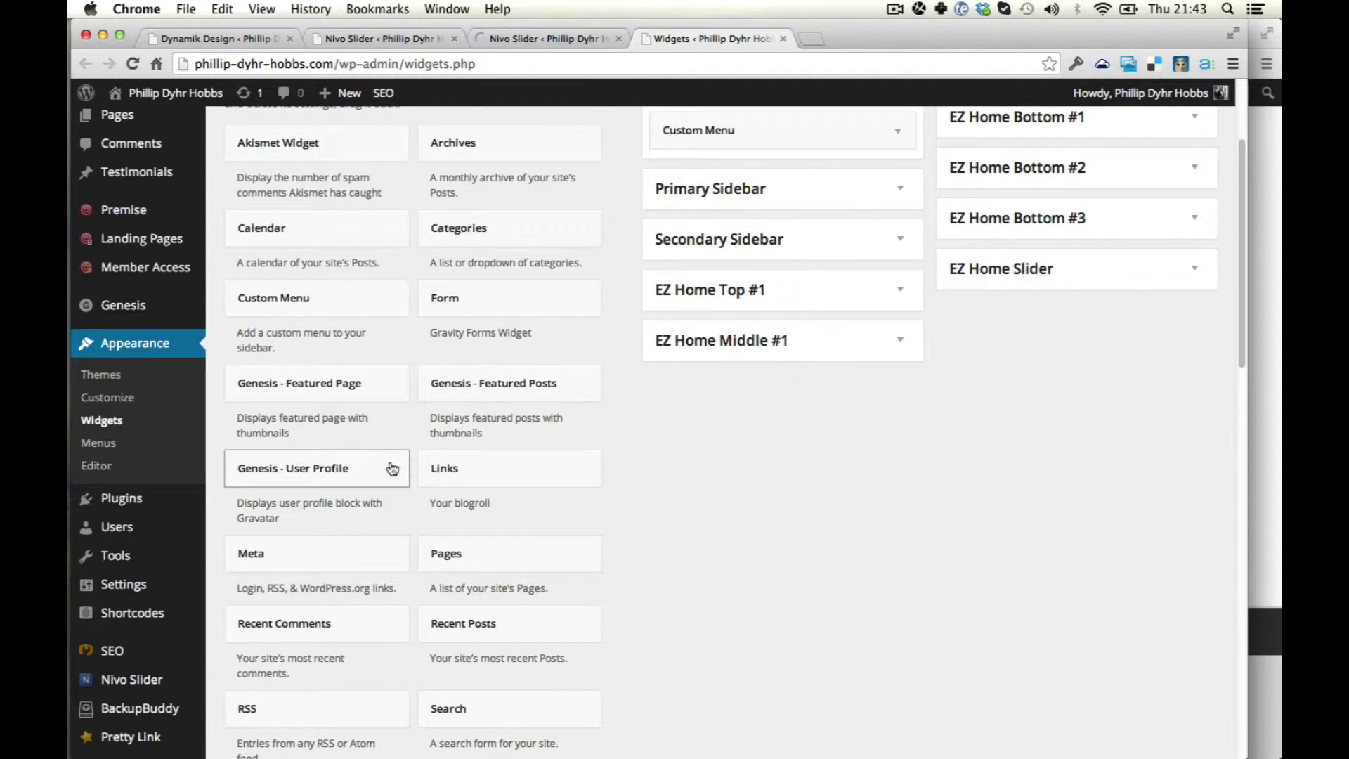
scroll(379, 513, "down", 3)
scroll(295, 597, "down", 6)
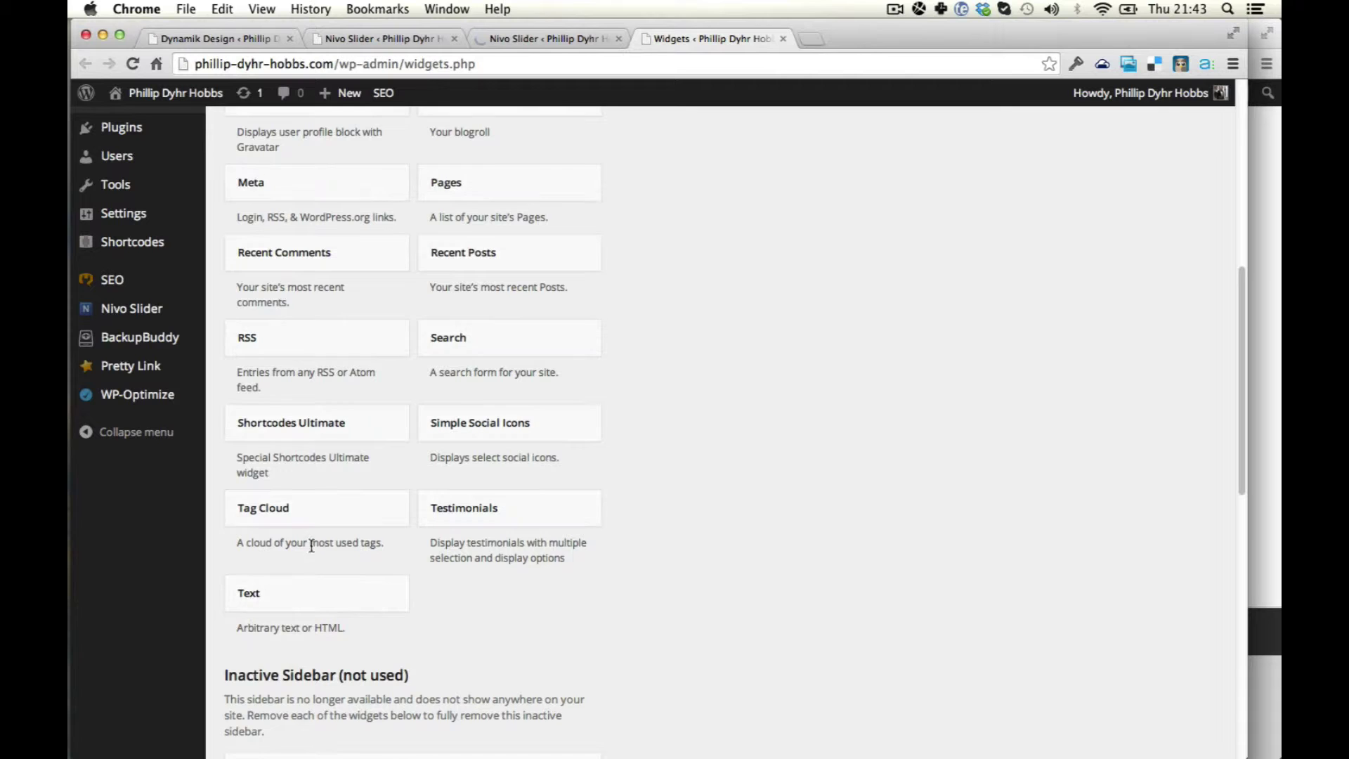
left_click(283, 596)
scroll(345, 570, "down", 5)
scroll(323, 566, "down", 2)
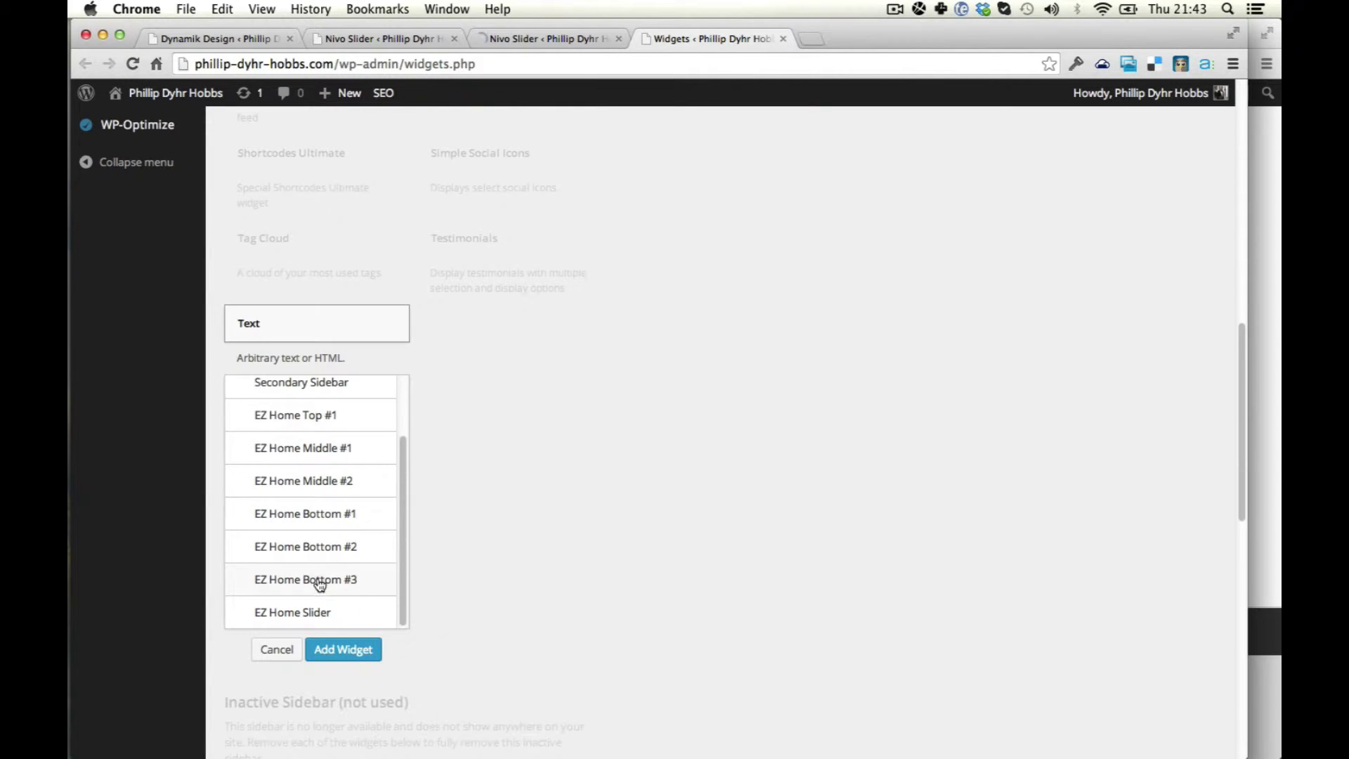
left_click(292, 618)
left_click(333, 650)
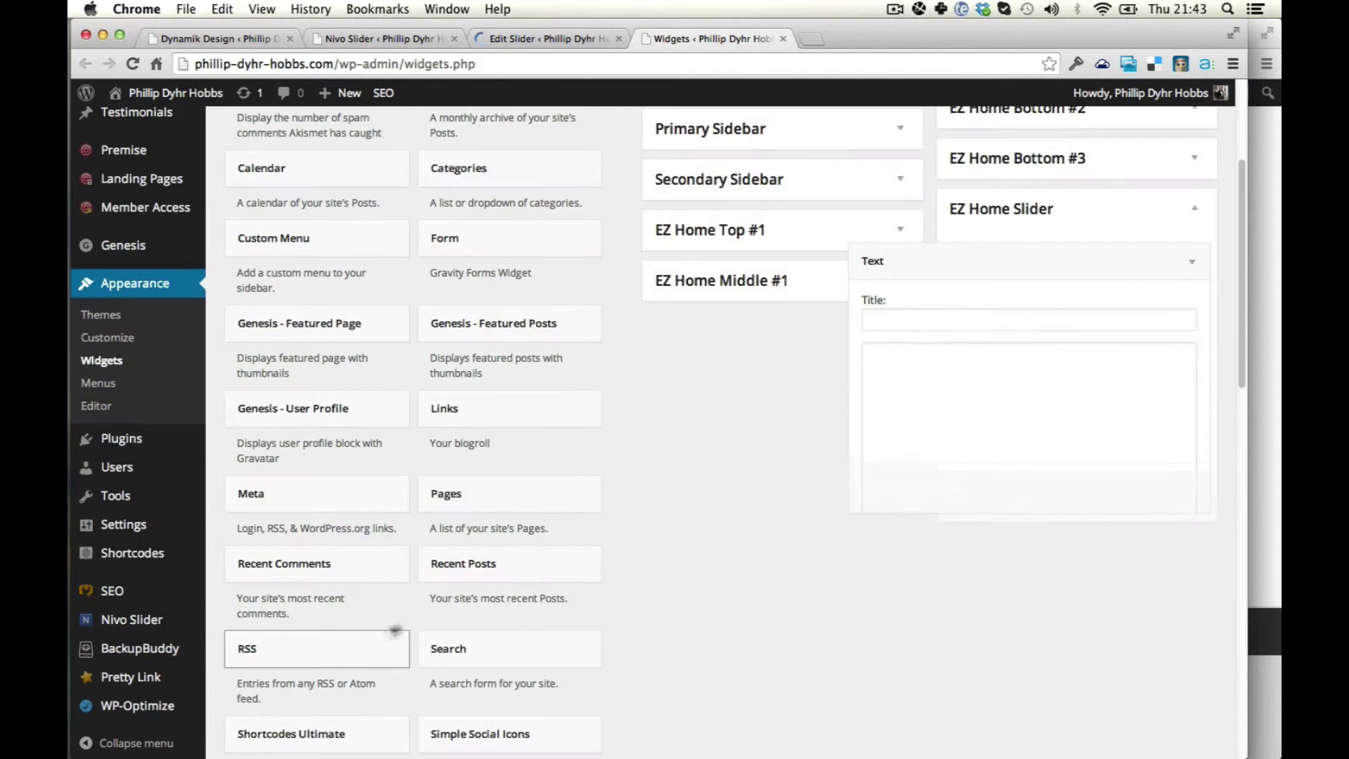
left_click(933, 434)
type("[nivoslider id=\"1558\"]")
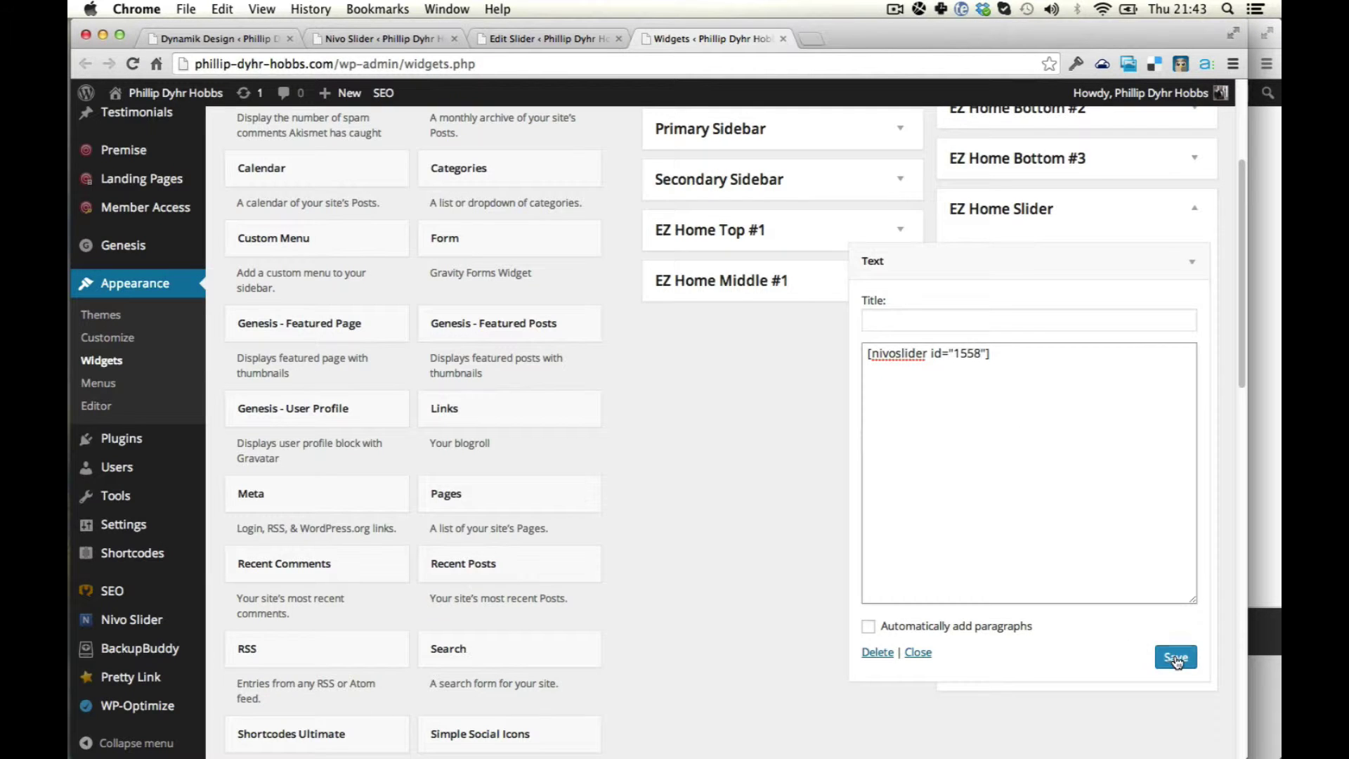
left_click(1178, 658)
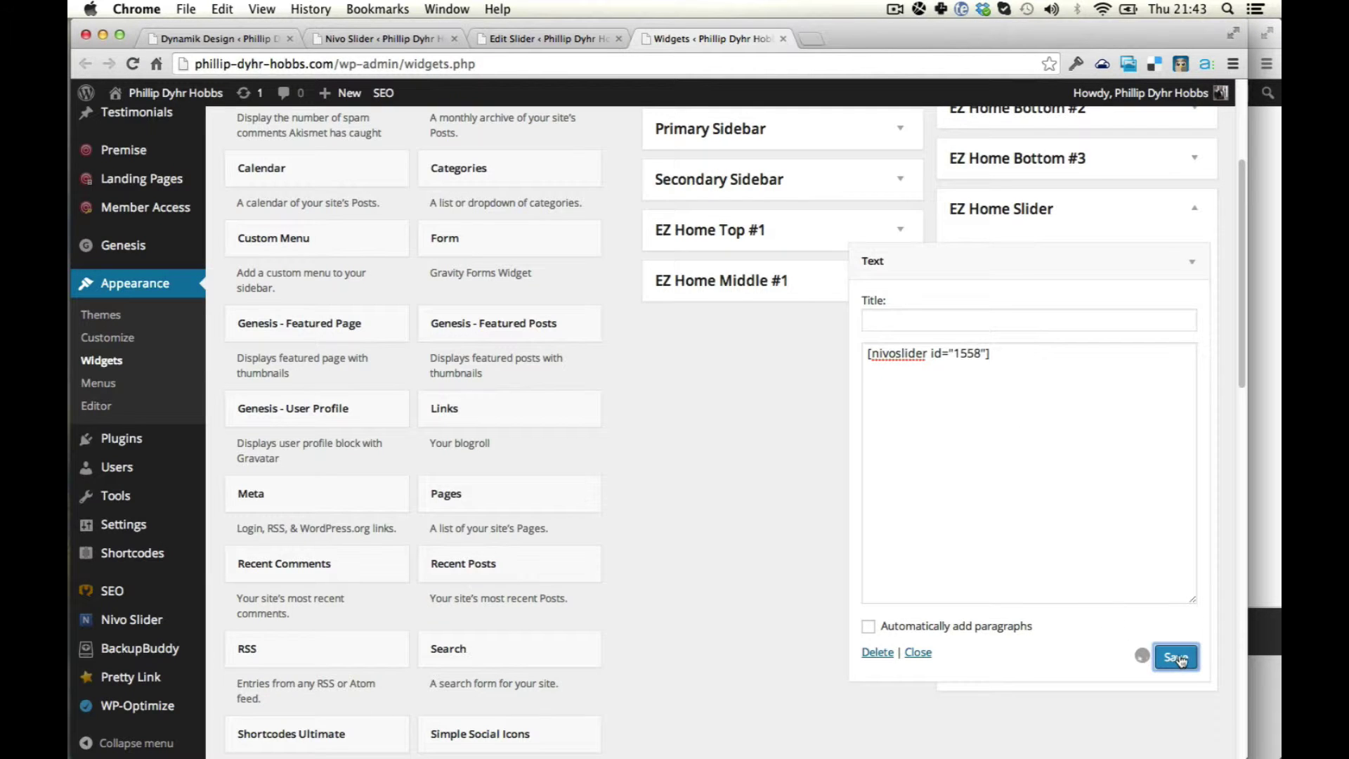
Reload the live homepage twice to look for the slider.
left_click(1263, 456)
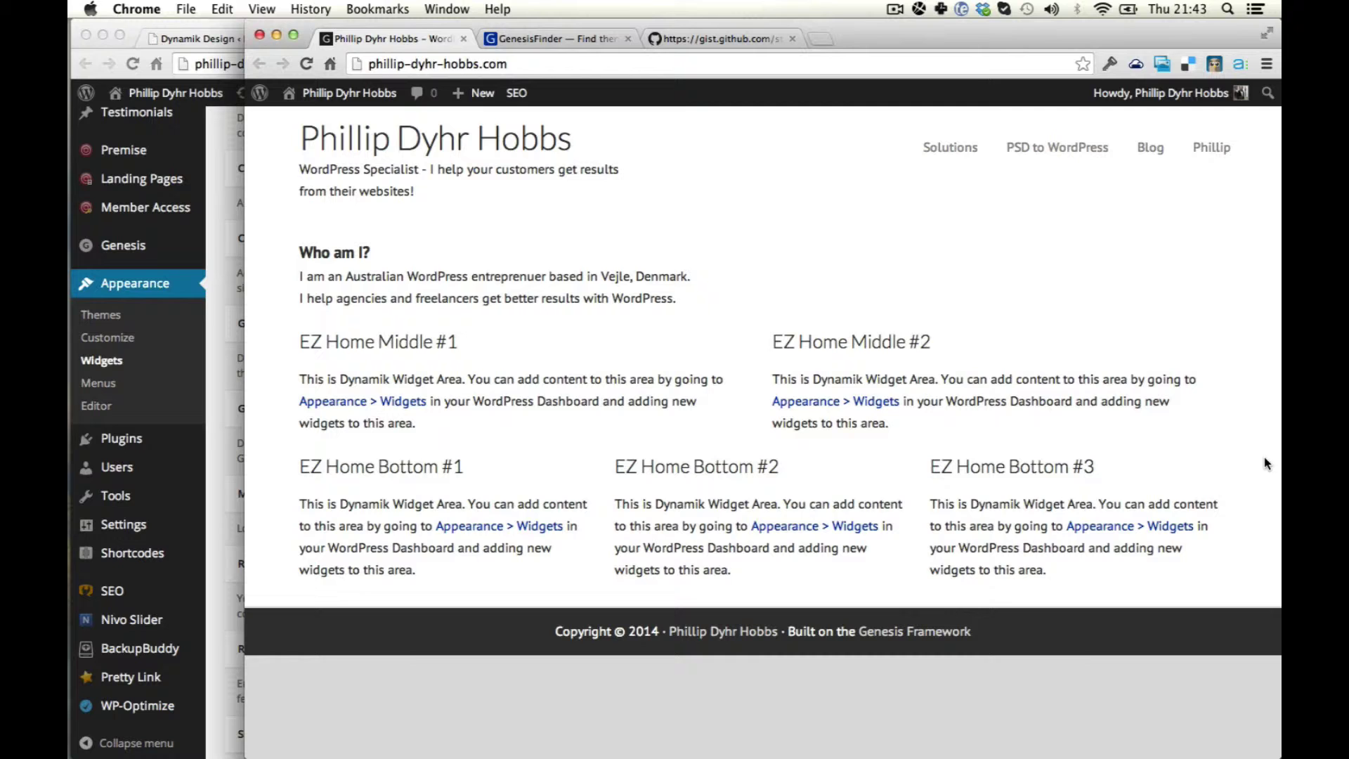
key("super+r")
key("super+r")
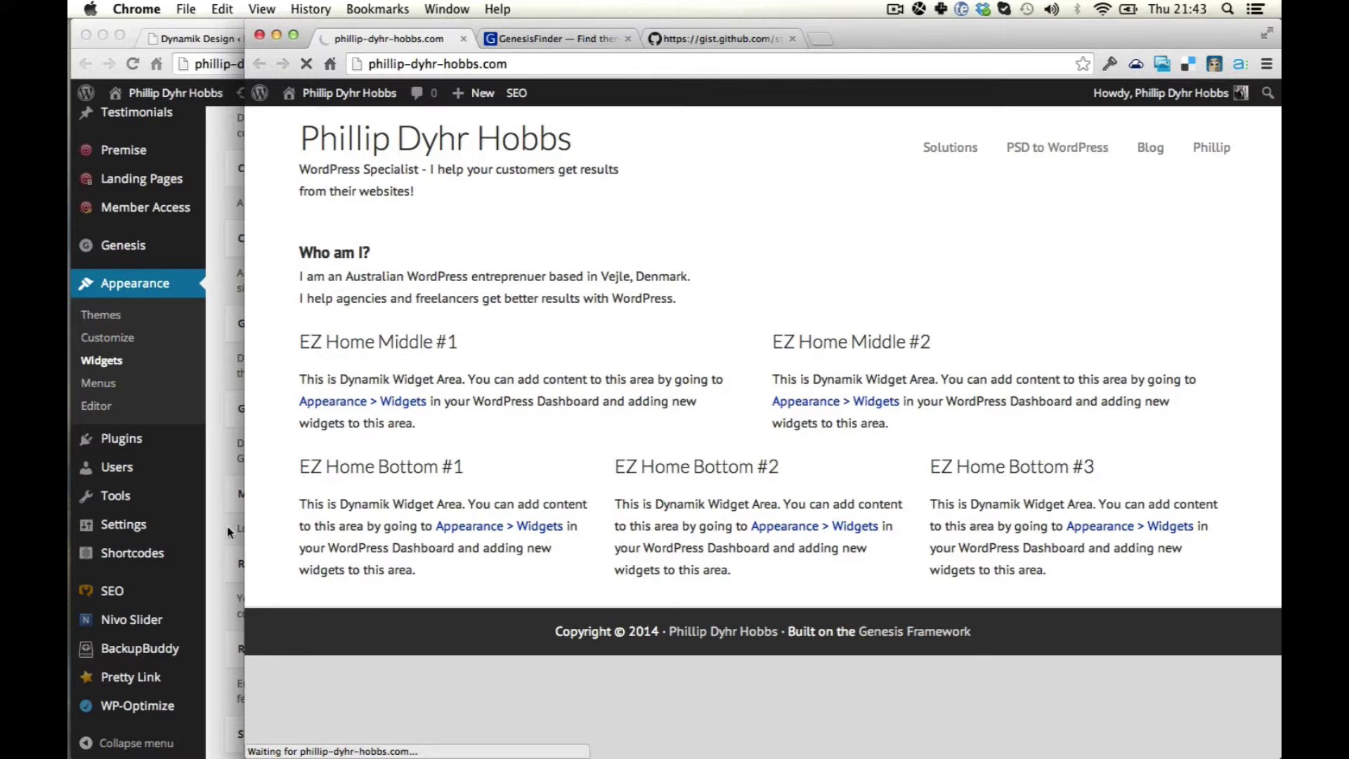
left_click(226, 534)
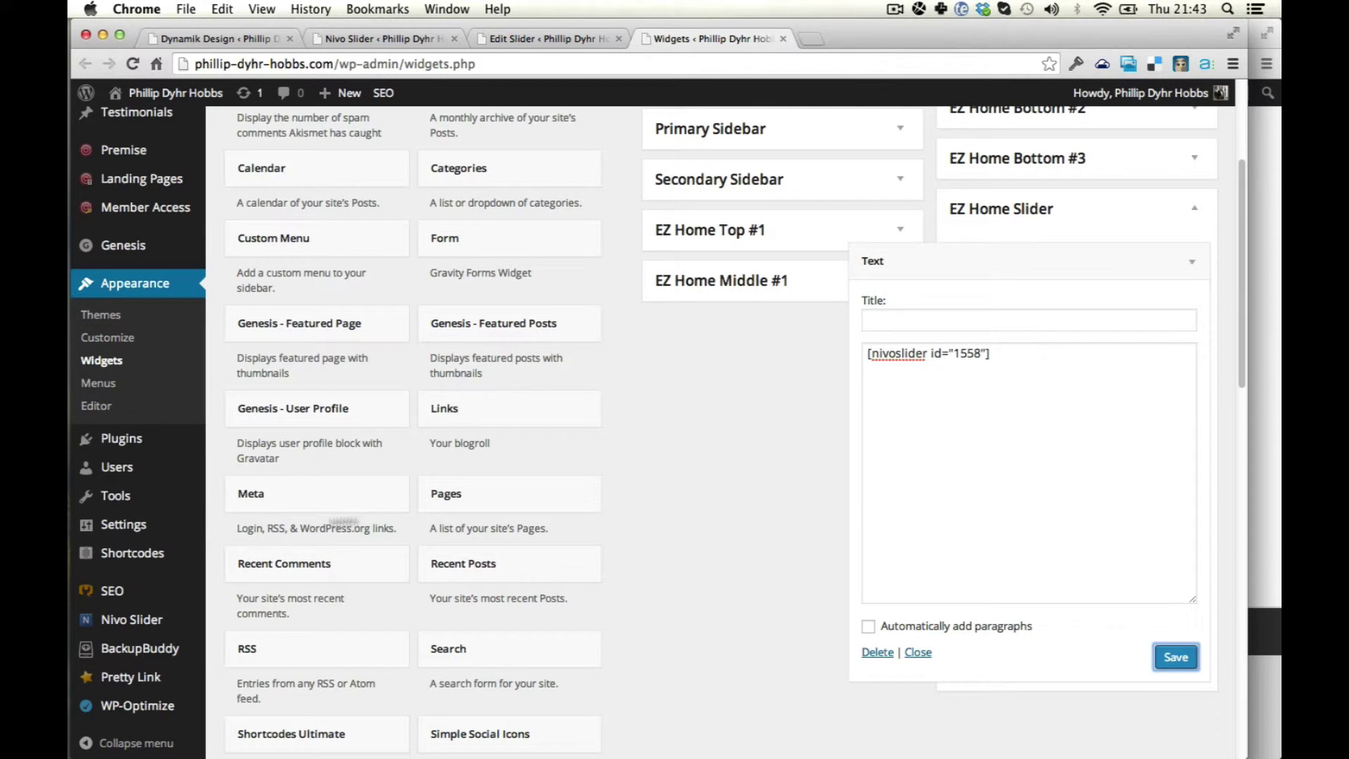
left_click(1262, 478)
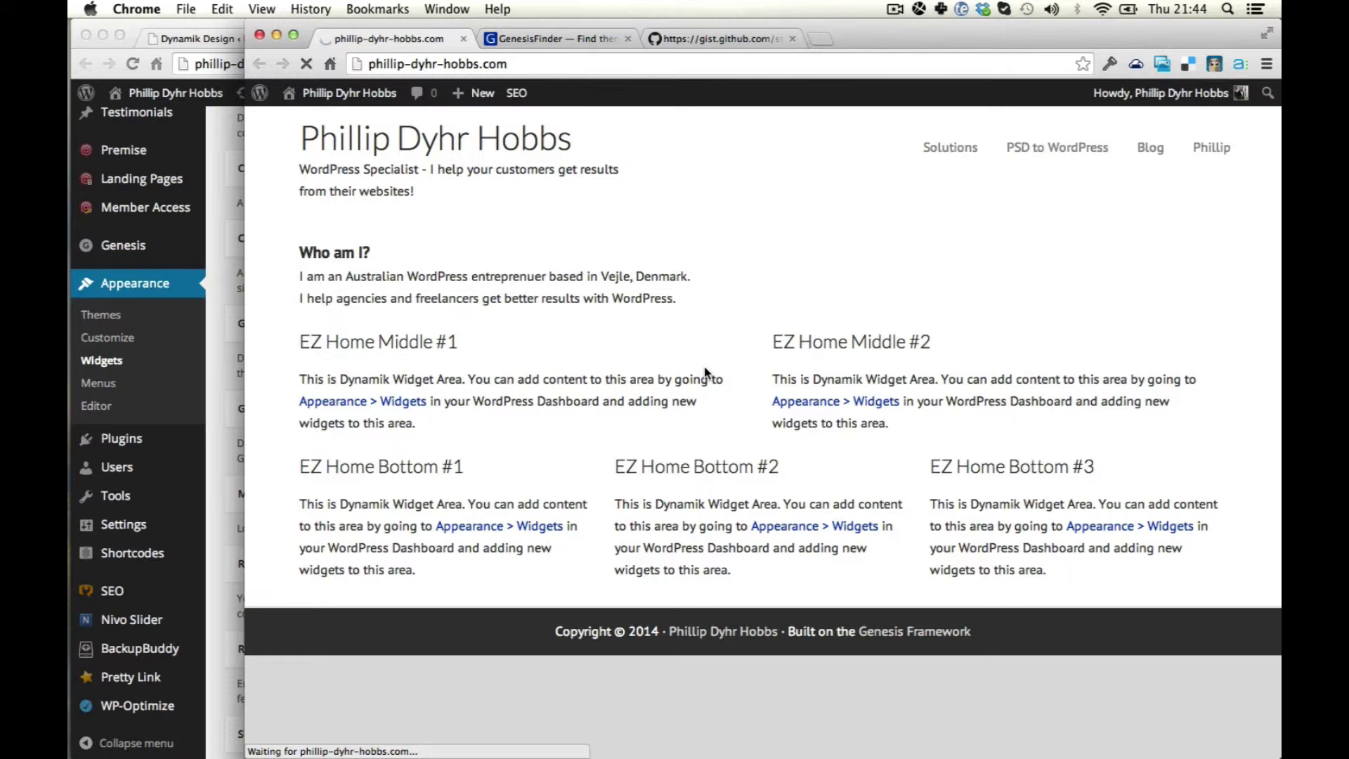
key("super+r")
Return to the Edit Slider page and reload the live homepage.
left_click(221, 369)
key("super+alt+Left")
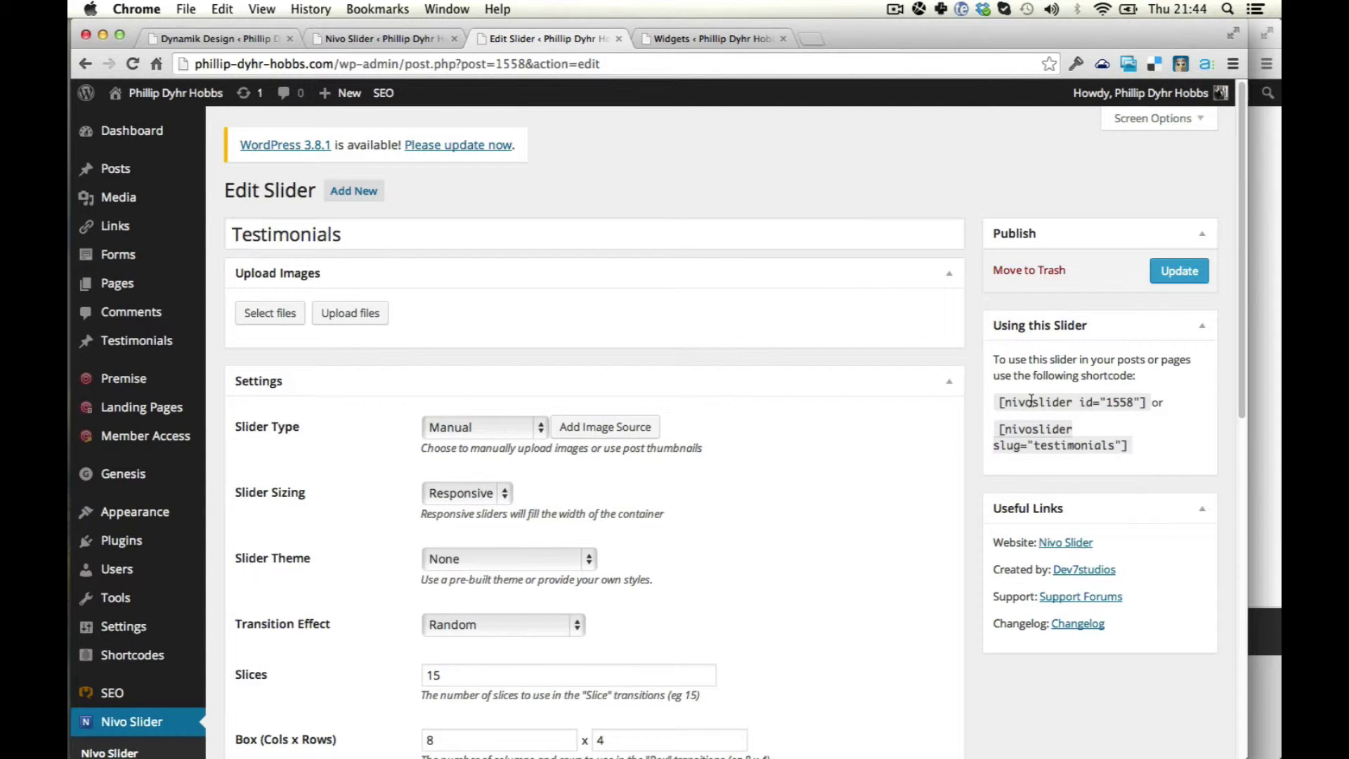
scroll(1031, 400, "down", 3)
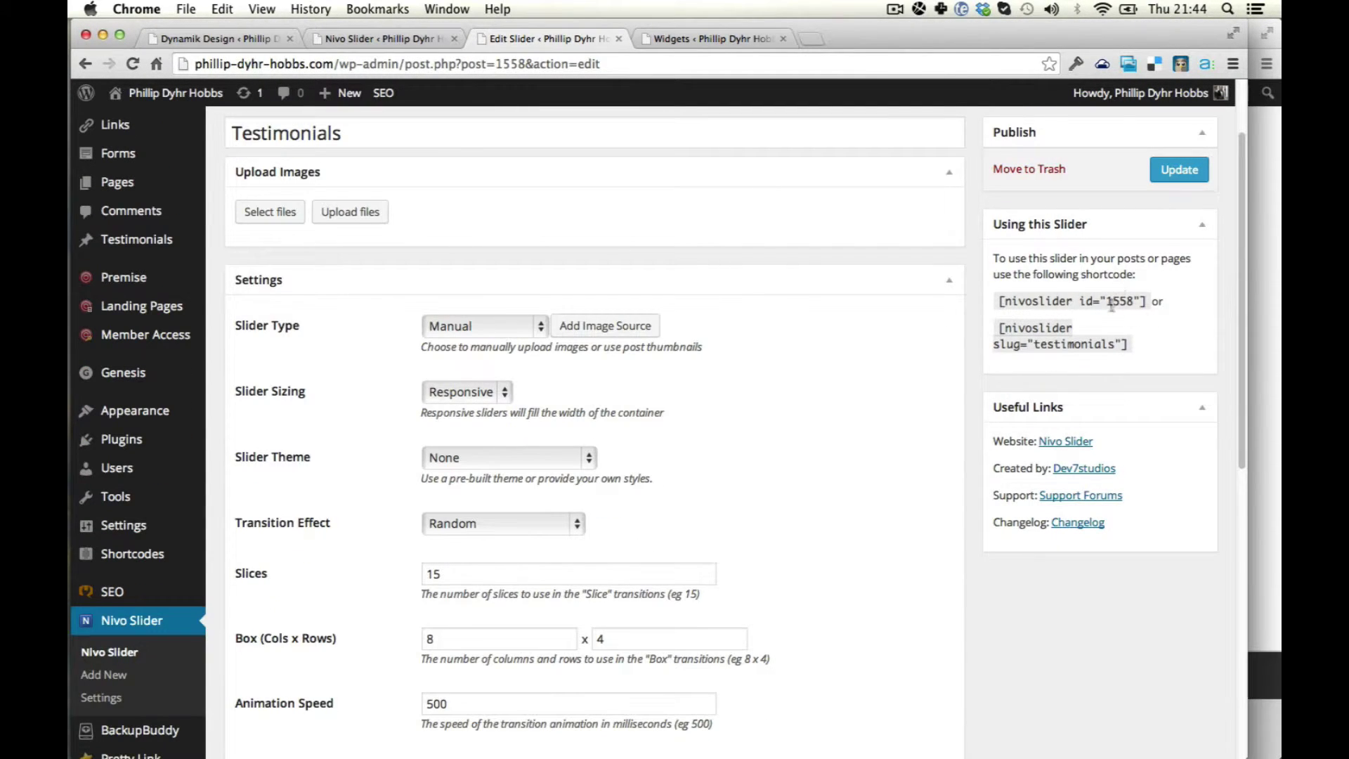
left_click(1275, 327)
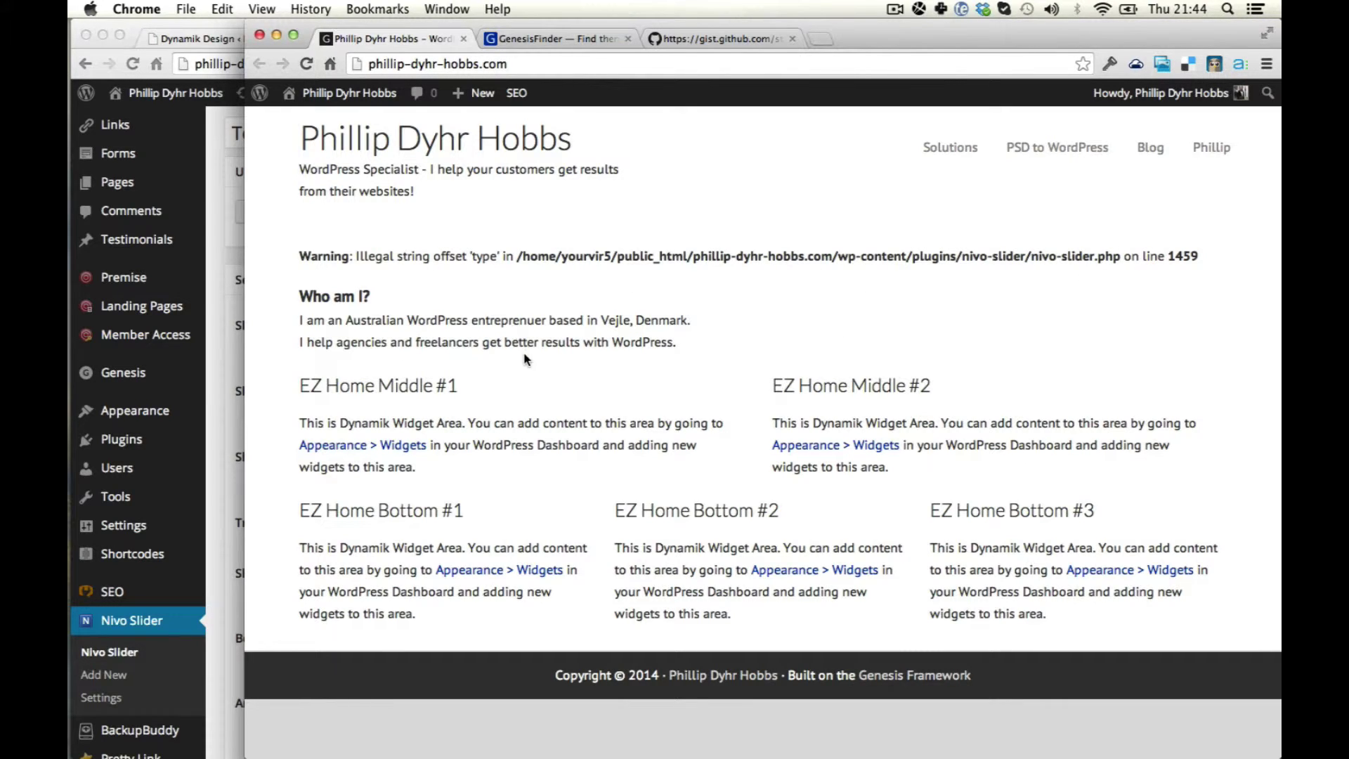
key("super+r")
Set Slider Type to Custom Post Type with Testimonials as the post type.
left_click(236, 371)
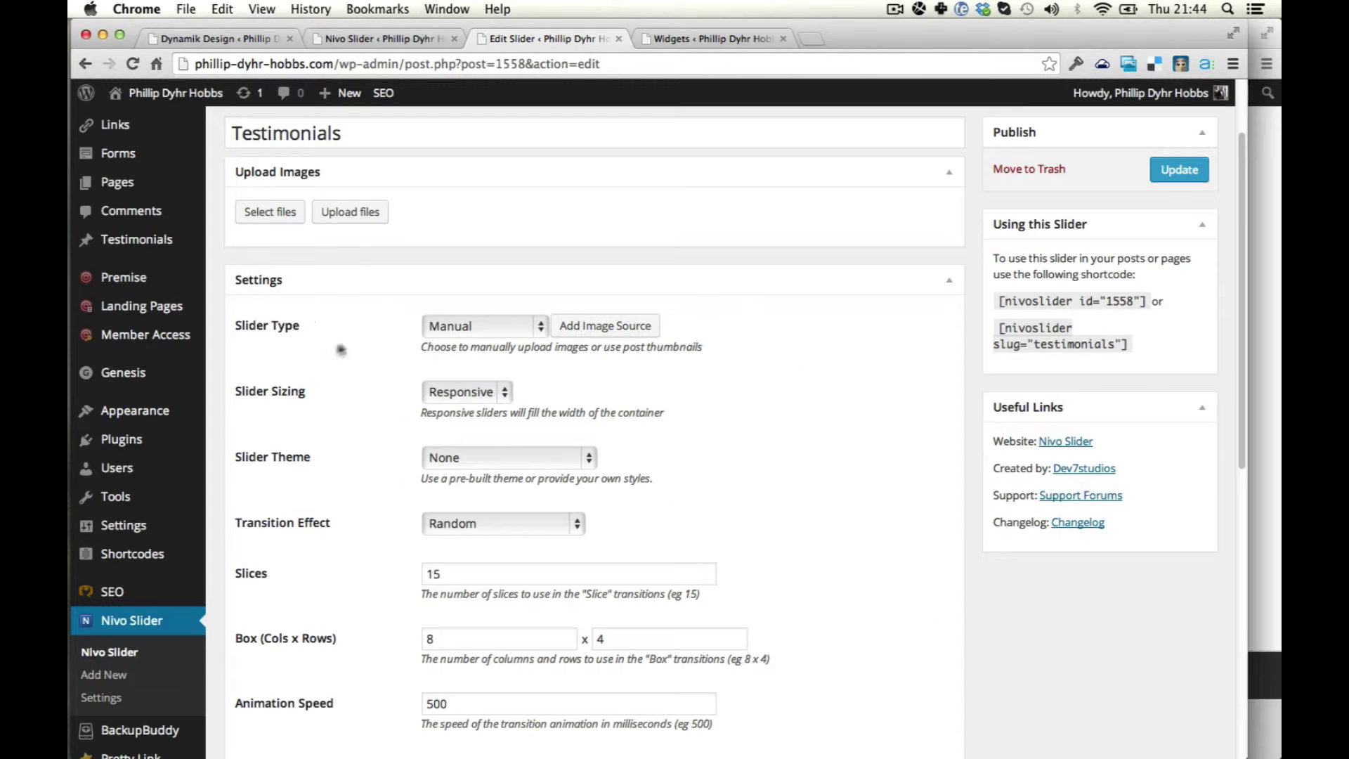
scroll(378, 258, "down", 1)
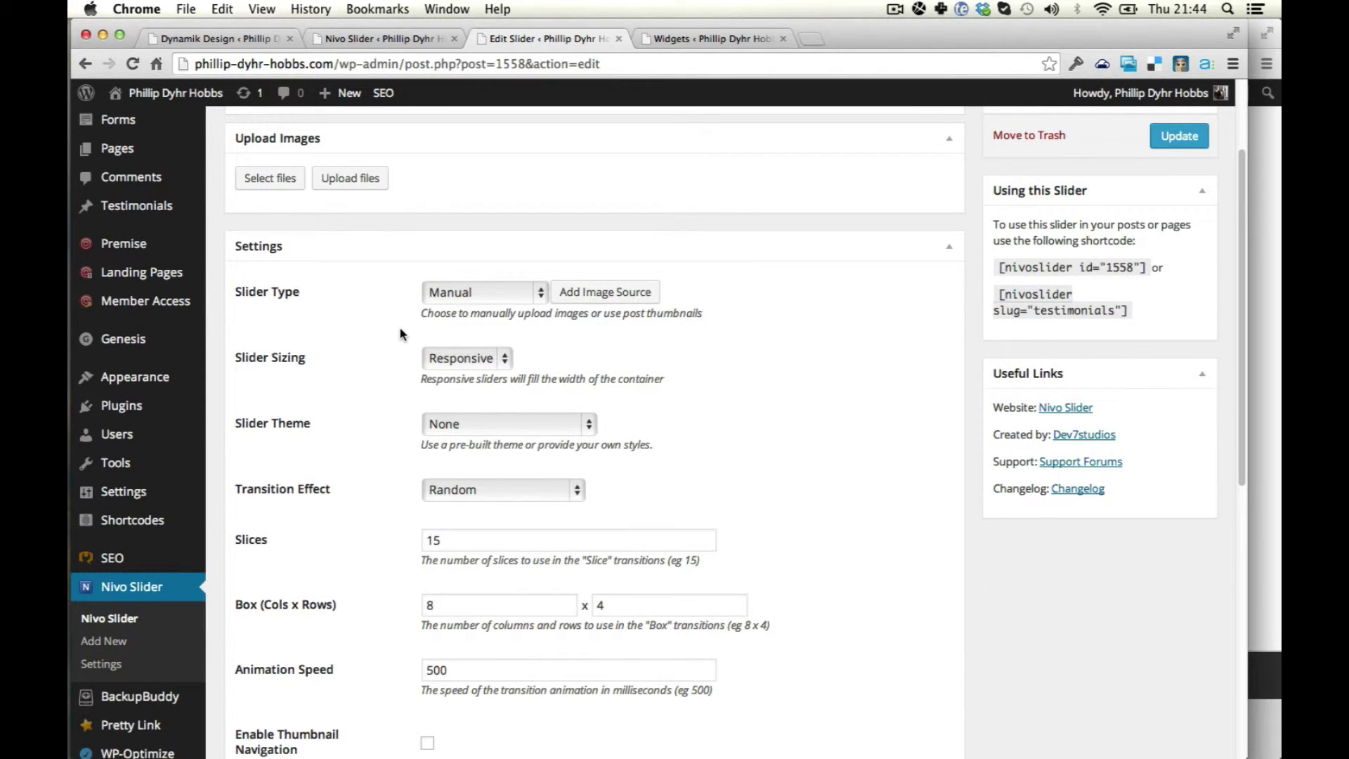
scroll(399, 333, "up", 2)
left_click(505, 360)
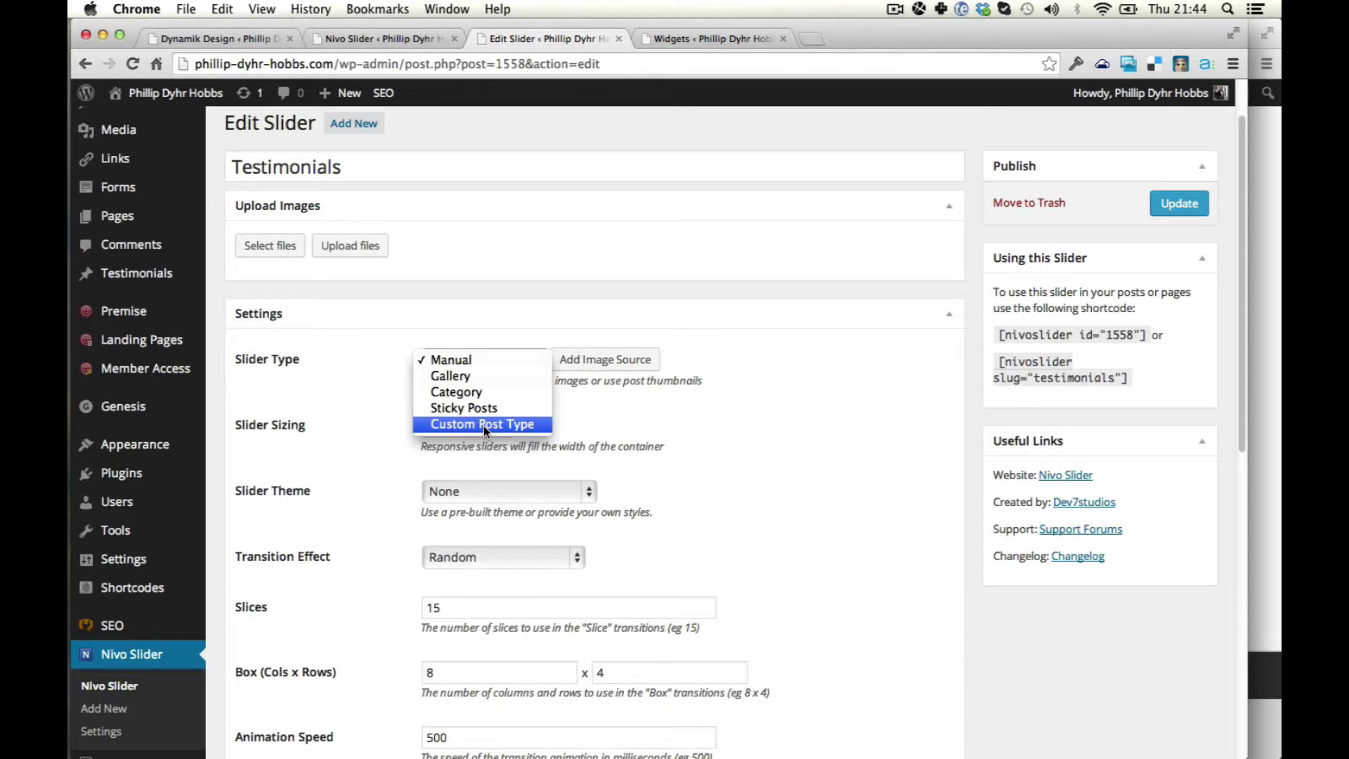
left_click(483, 425)
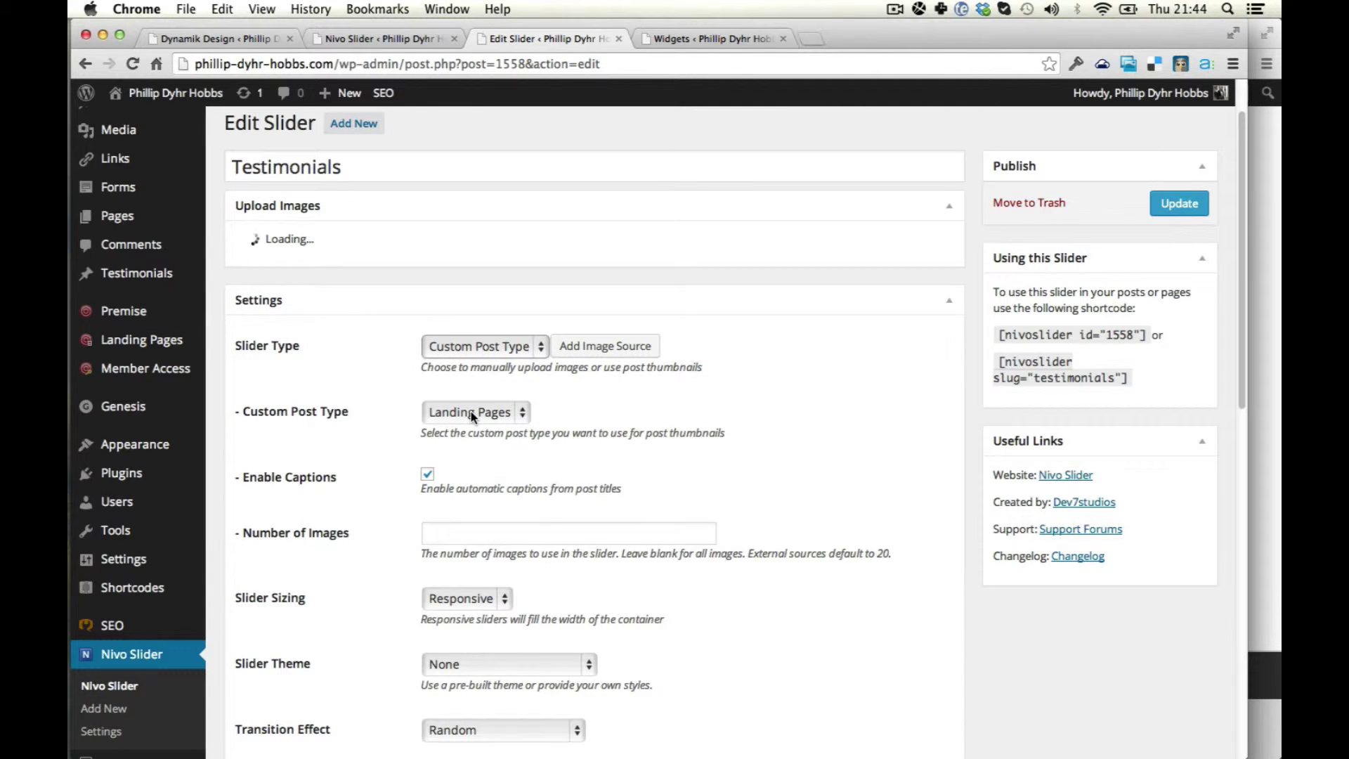
right_click(471, 412)
key("Escape")
left_click(463, 412)
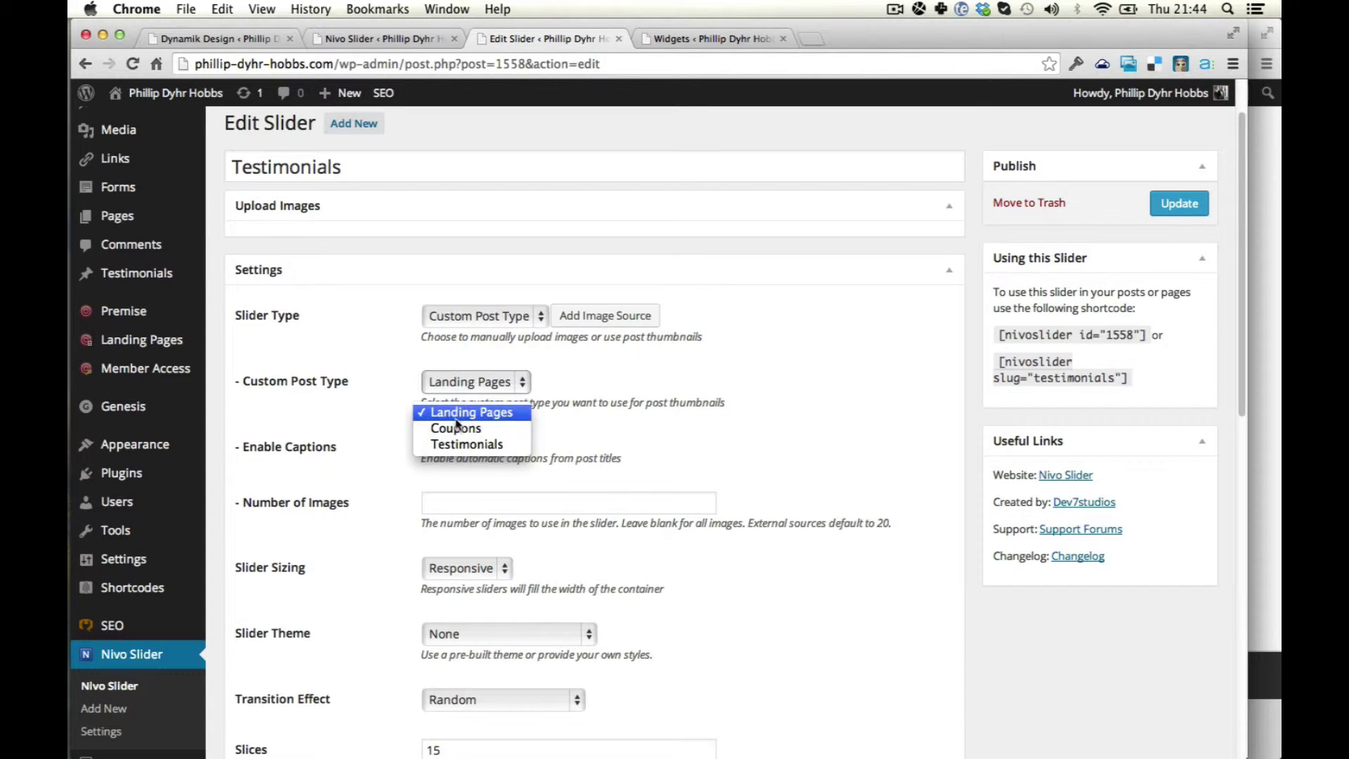
left_click(460, 443)
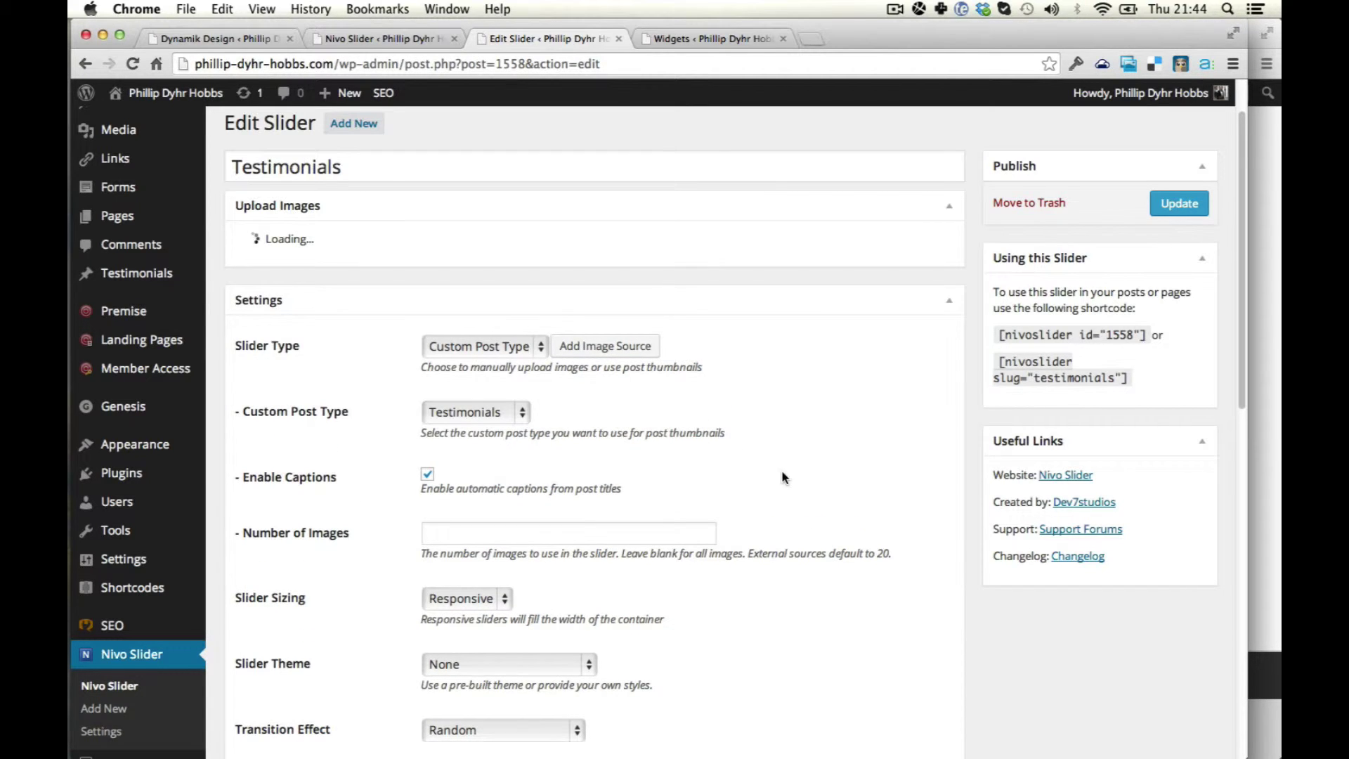
Update the slider, dismiss the error alert and close the extra slider-list tab.
left_click(1181, 204)
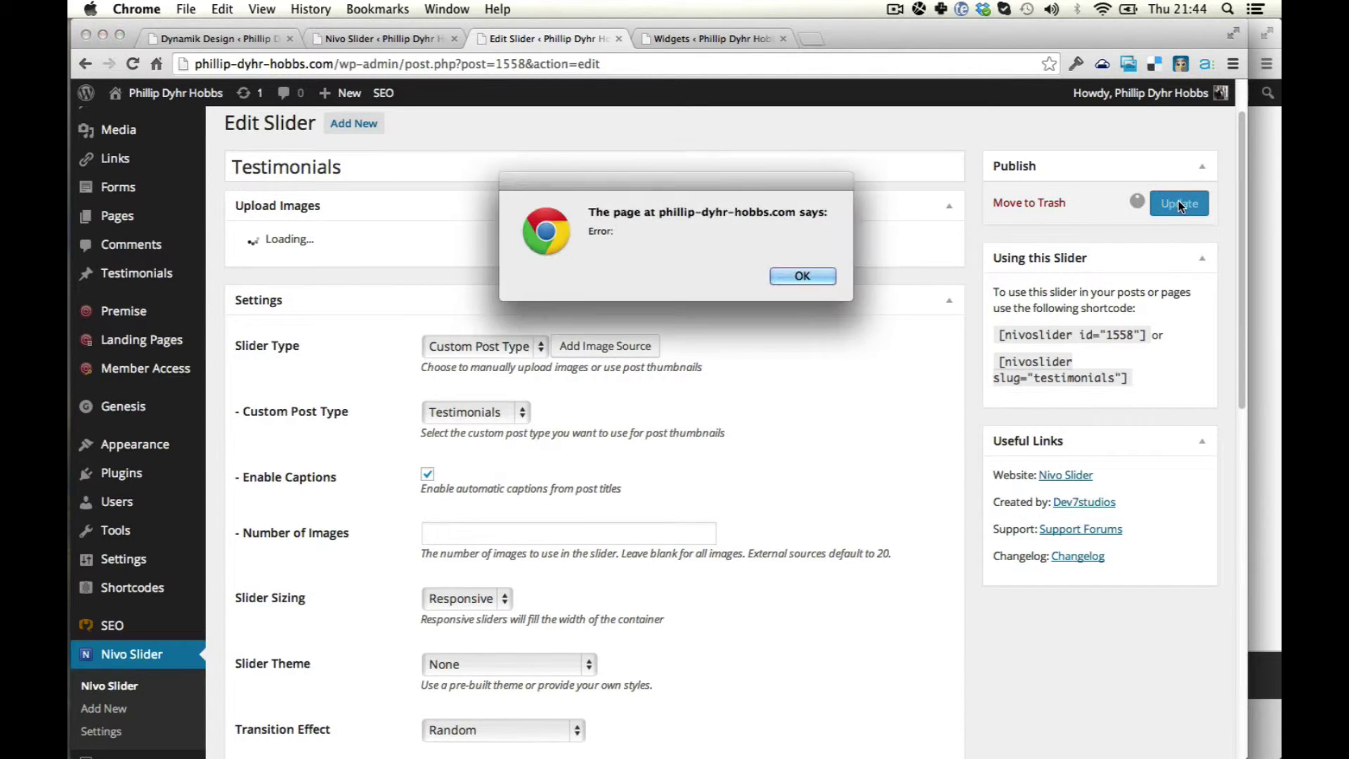
left_click(802, 276)
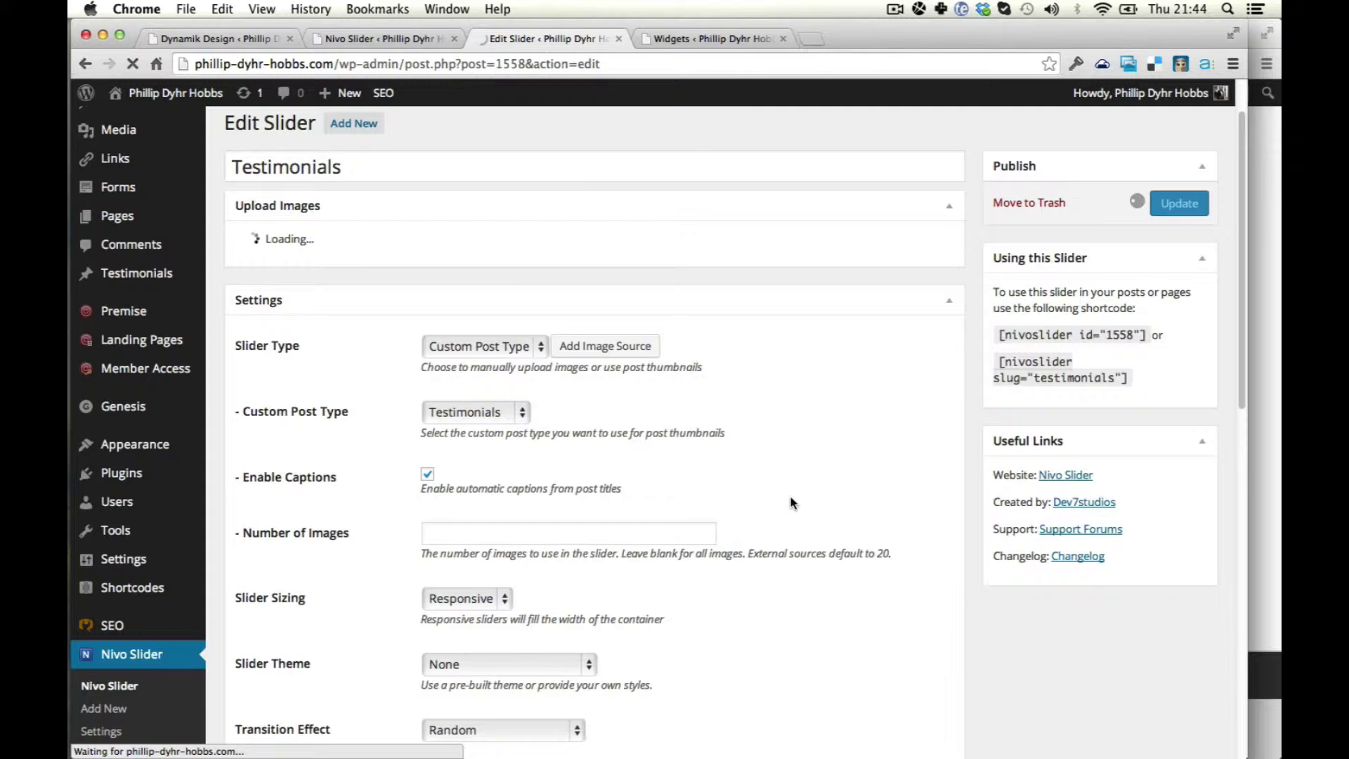
key("super+alt+Left")
key("super+w")
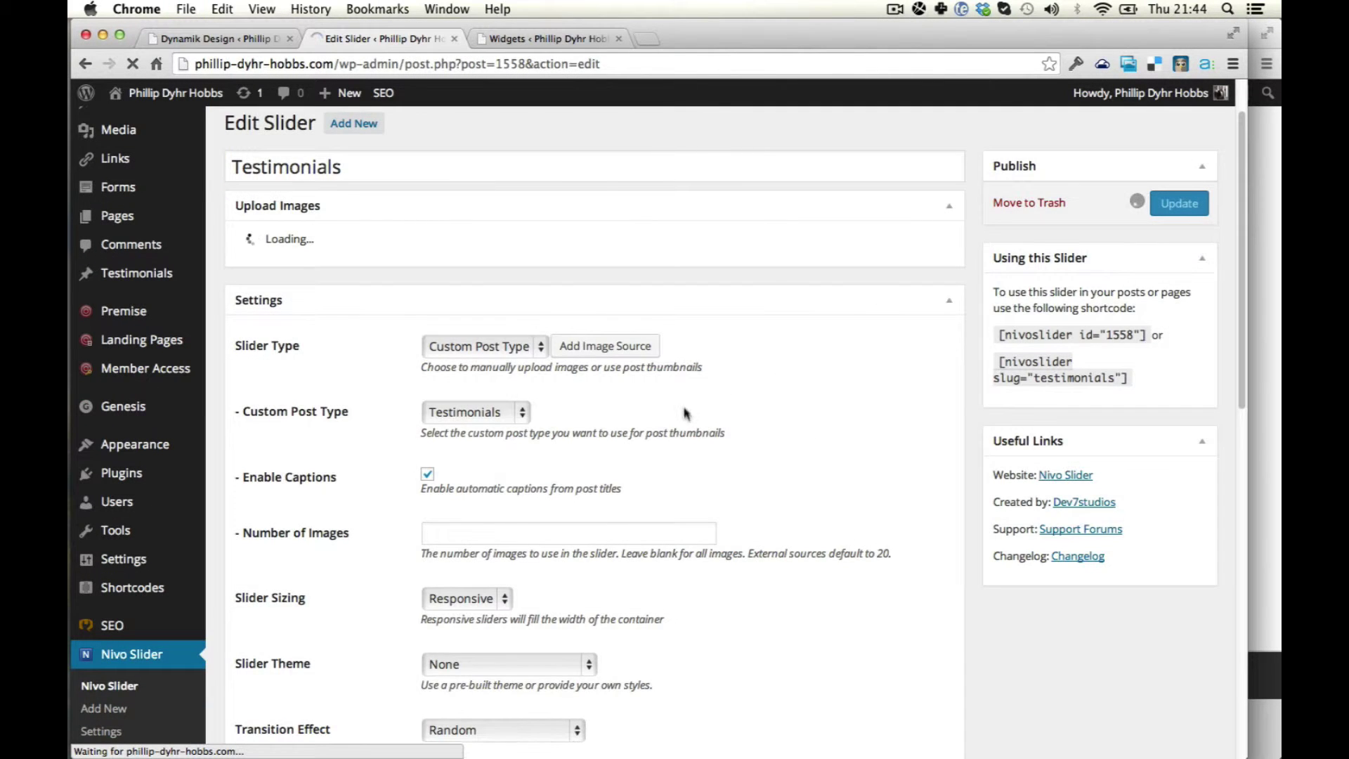
Keep Custom Post Type as the slider type on the updated Edit Slider page.
scroll(688, 413, "down", 10)
scroll(708, 422, "up", 15)
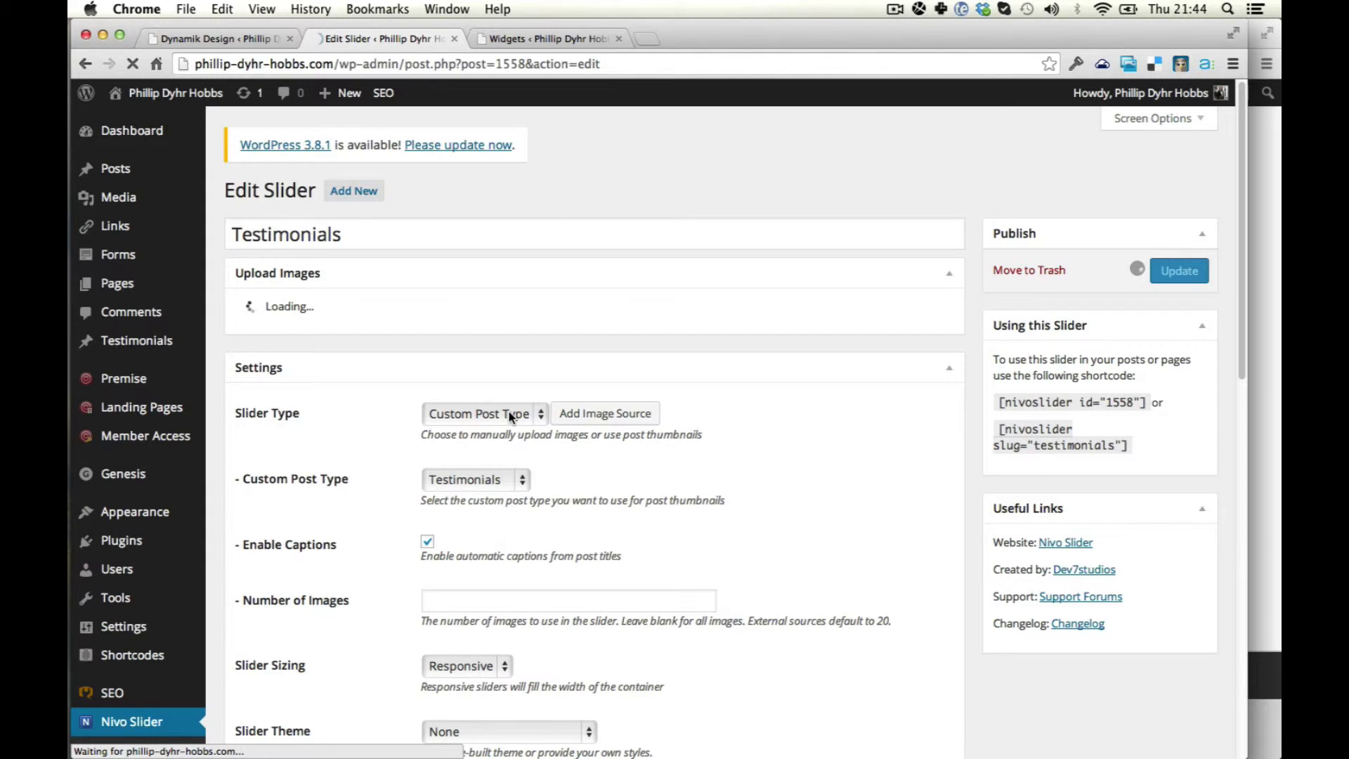
left_click(509, 413)
left_click(509, 413)
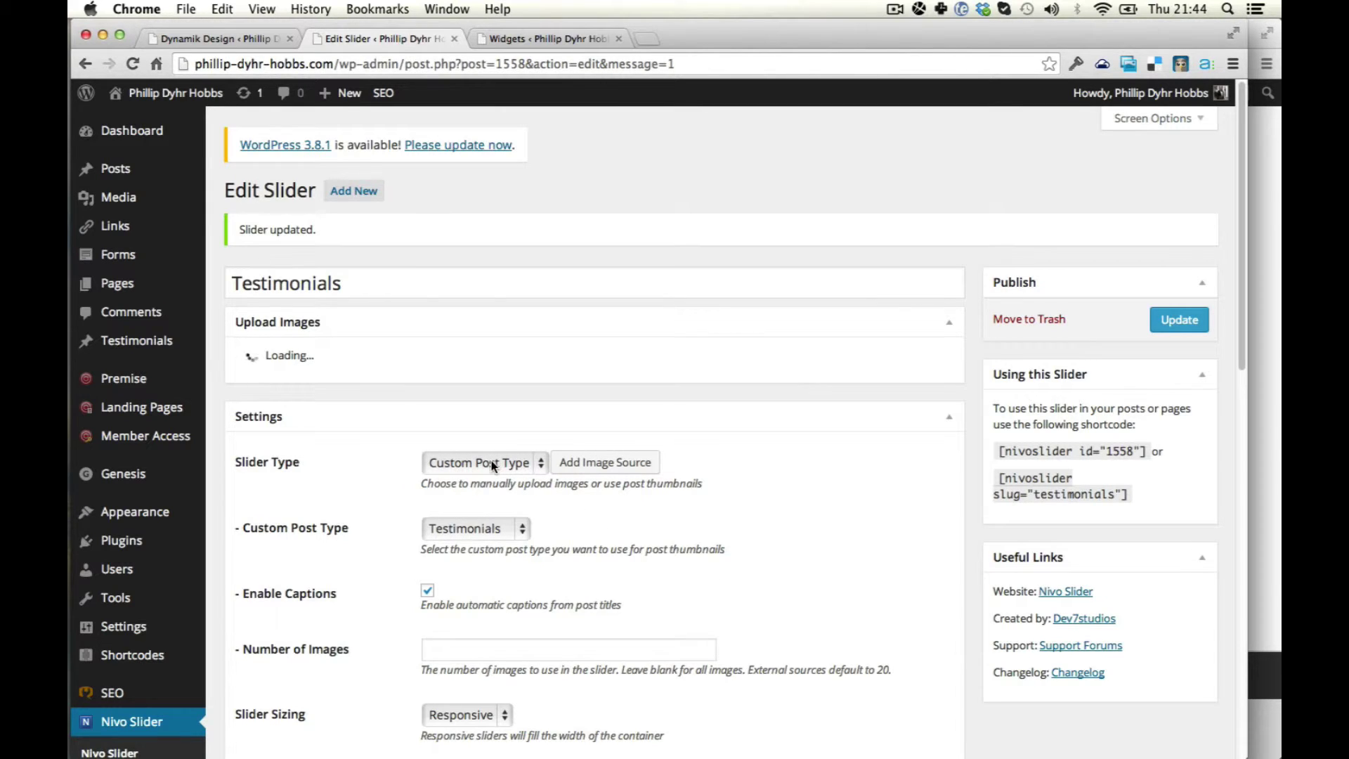
View the WordPress 3.8.1 release notes in a new tab, then return to Edit Slider.
left_click(314, 148, "super")
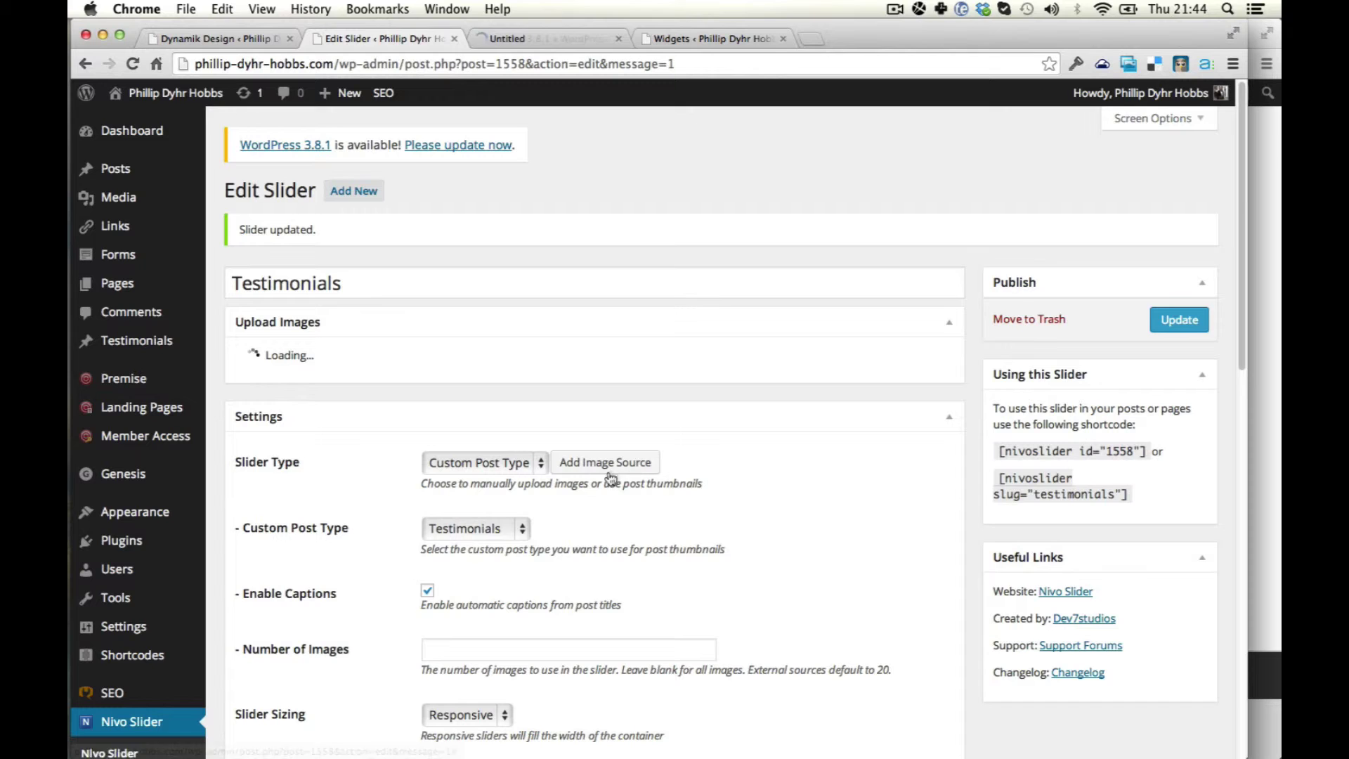
key("ctrl+Tab")
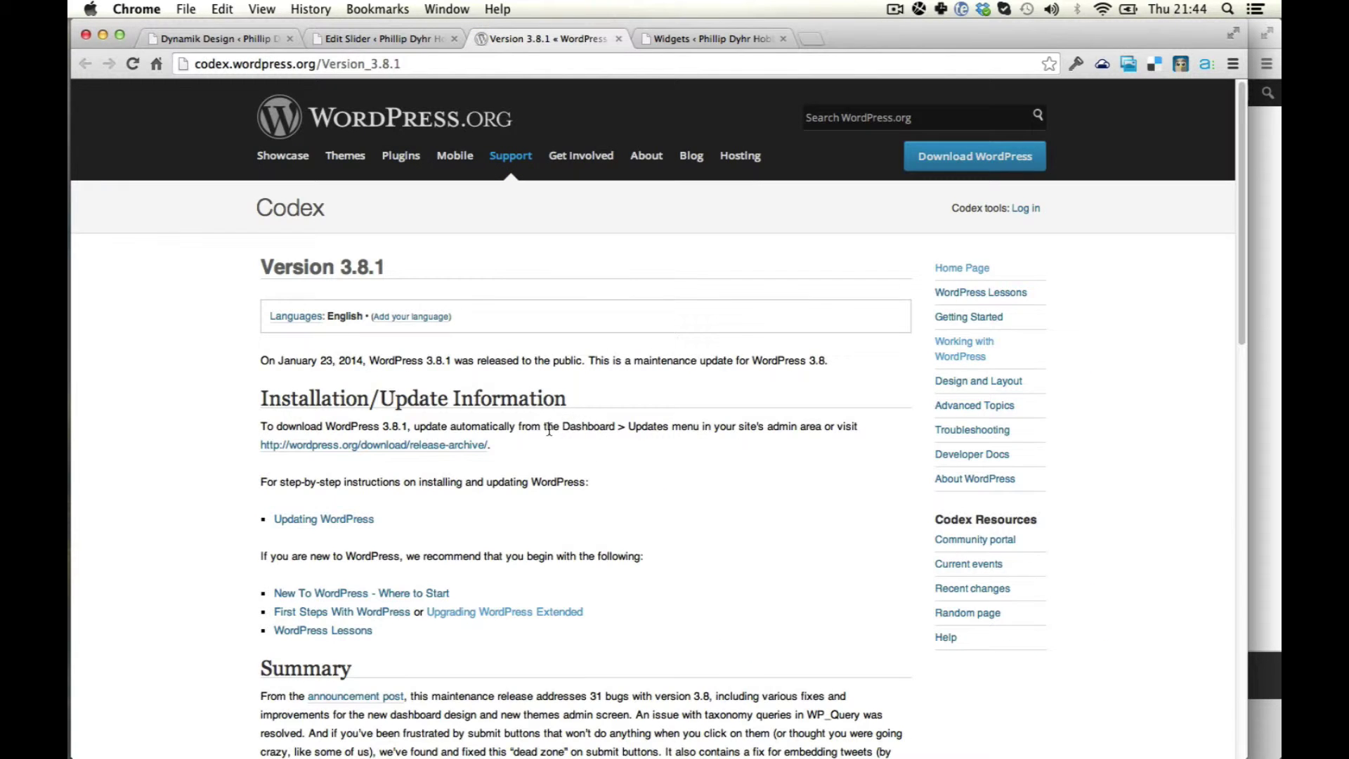
key("ctrl+shift+Tab")
Set Slider Type to Gallery, keeping the post 'The genesis framework for WordPress an introduction'.
left_click(474, 464)
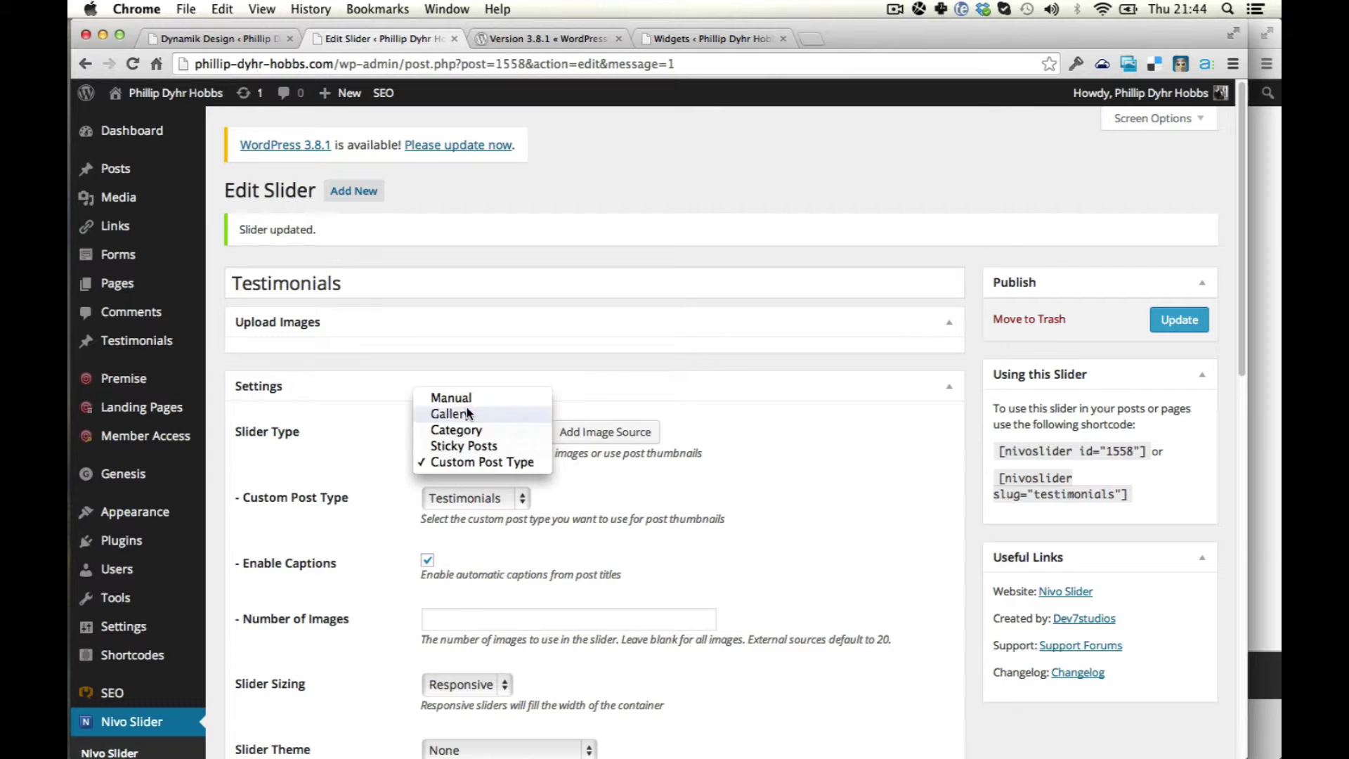
left_click(467, 412)
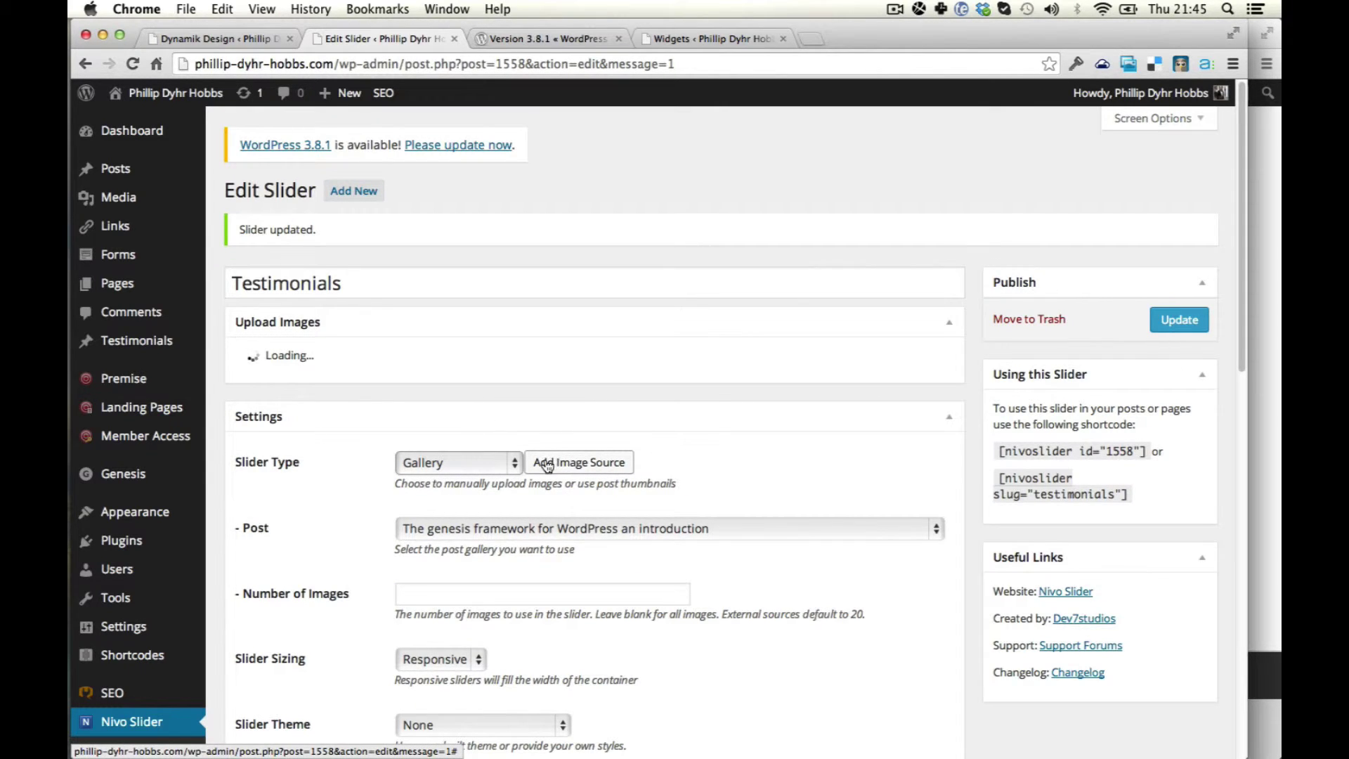
right_click(567, 466)
right_click(450, 483)
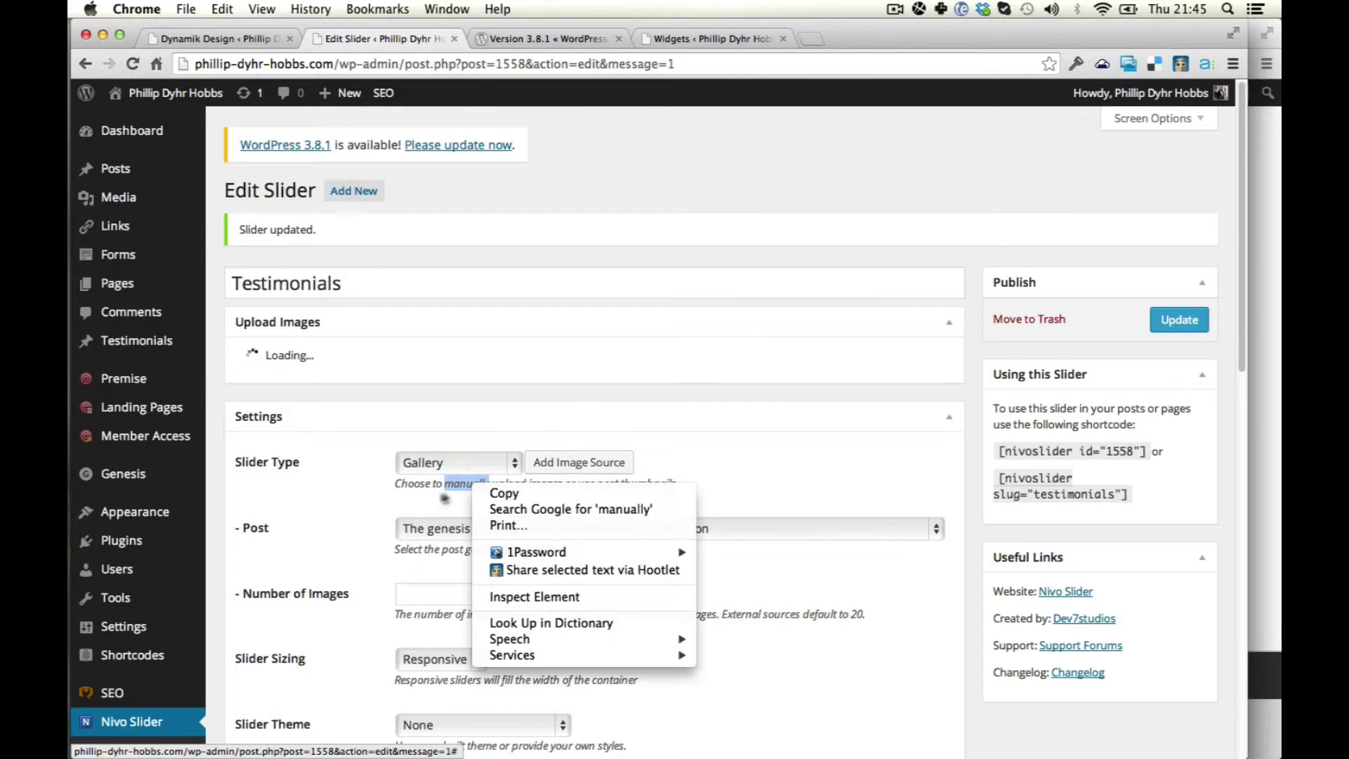
right_click(303, 525)
left_click(815, 573)
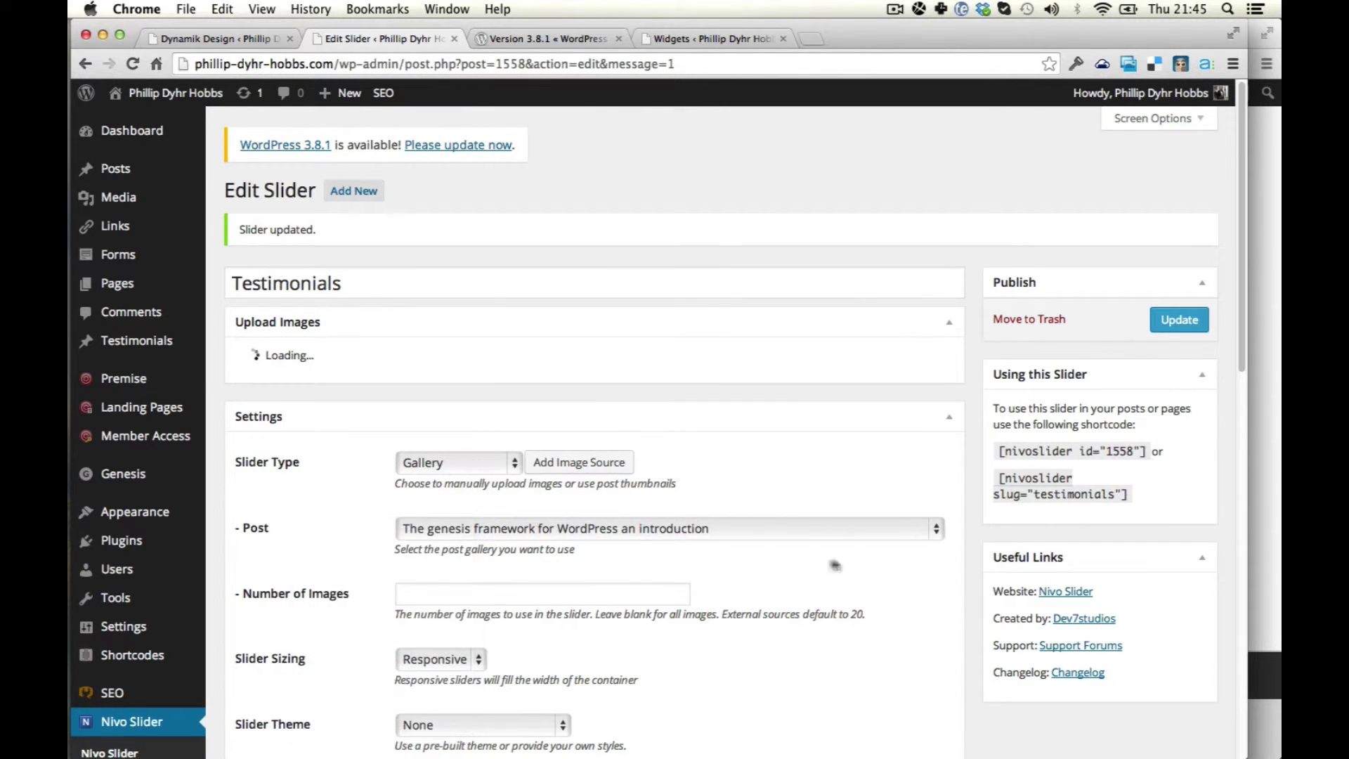
left_click(612, 534)
left_click(675, 475)
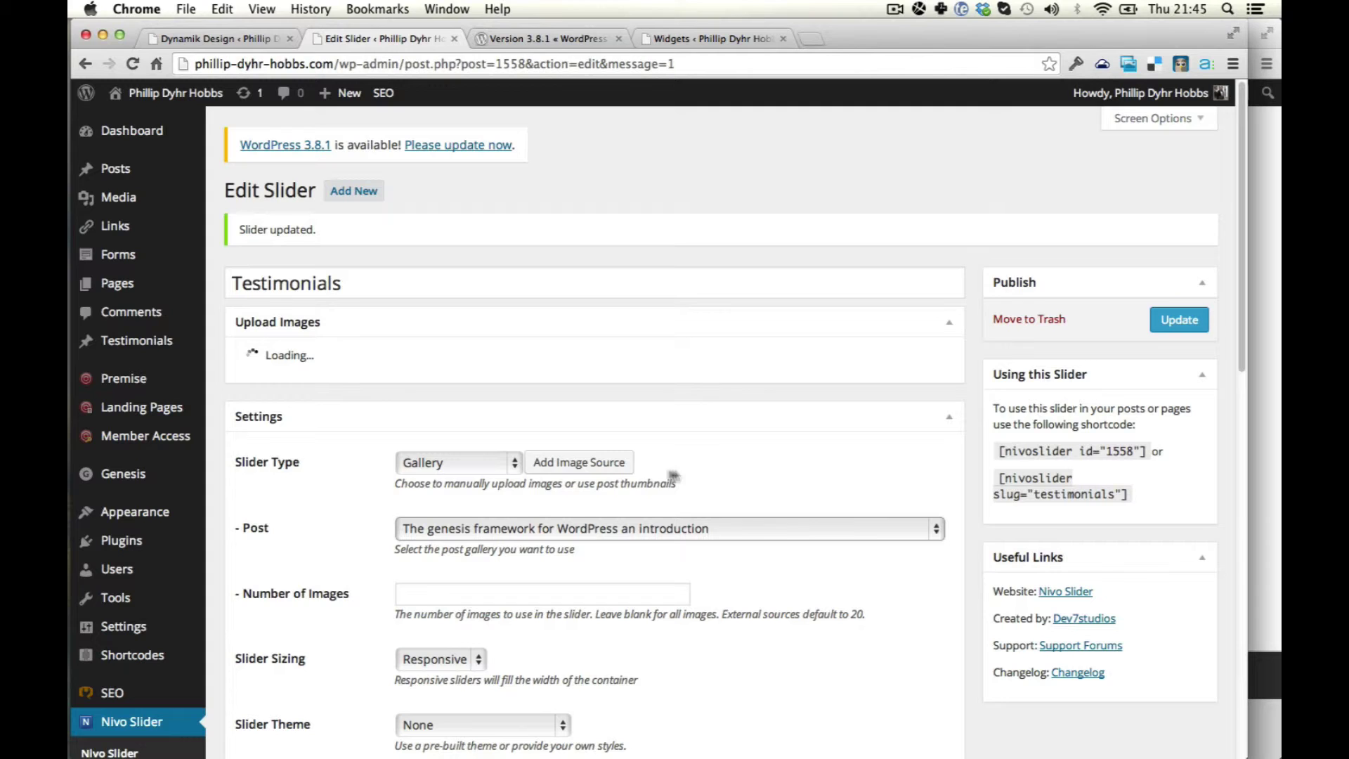
left_click(494, 465)
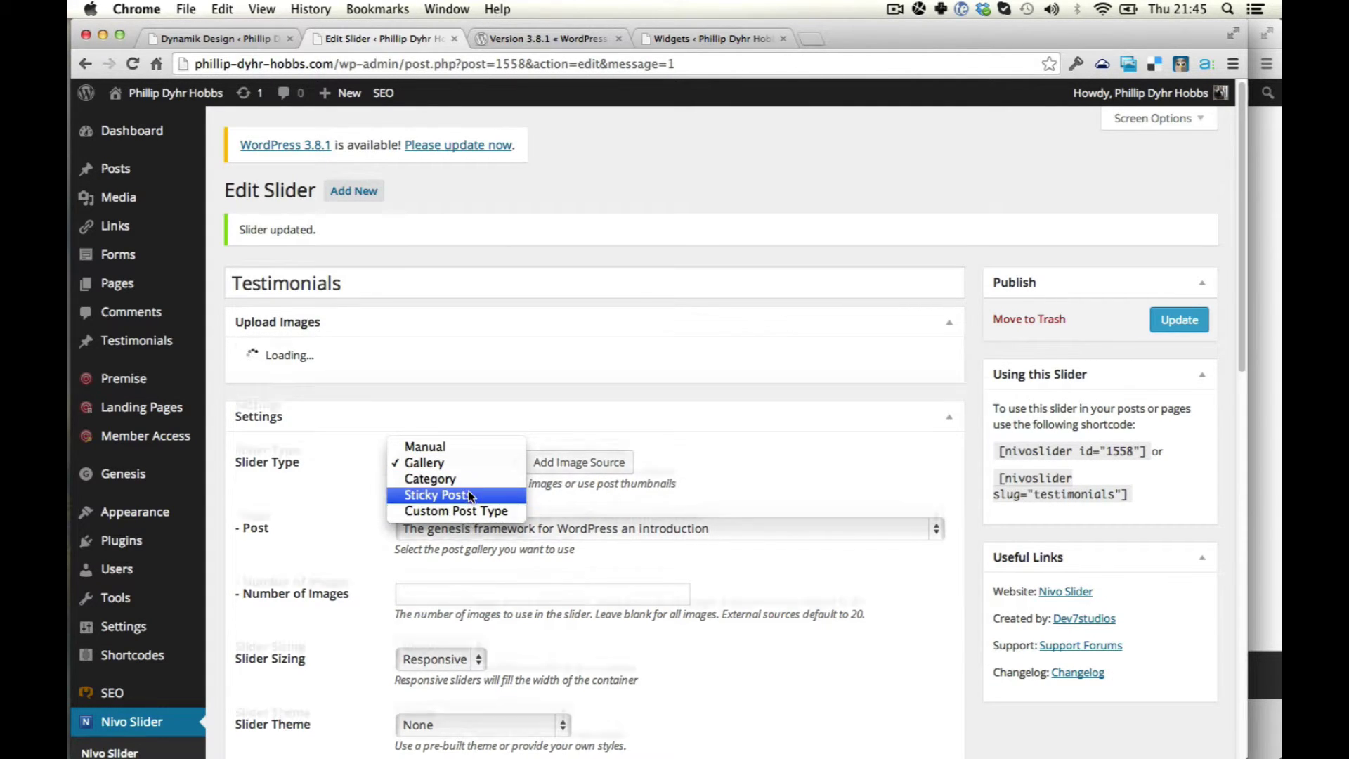
Keep Gallery as the slider type and save the slider settings.
left_click(313, 530)
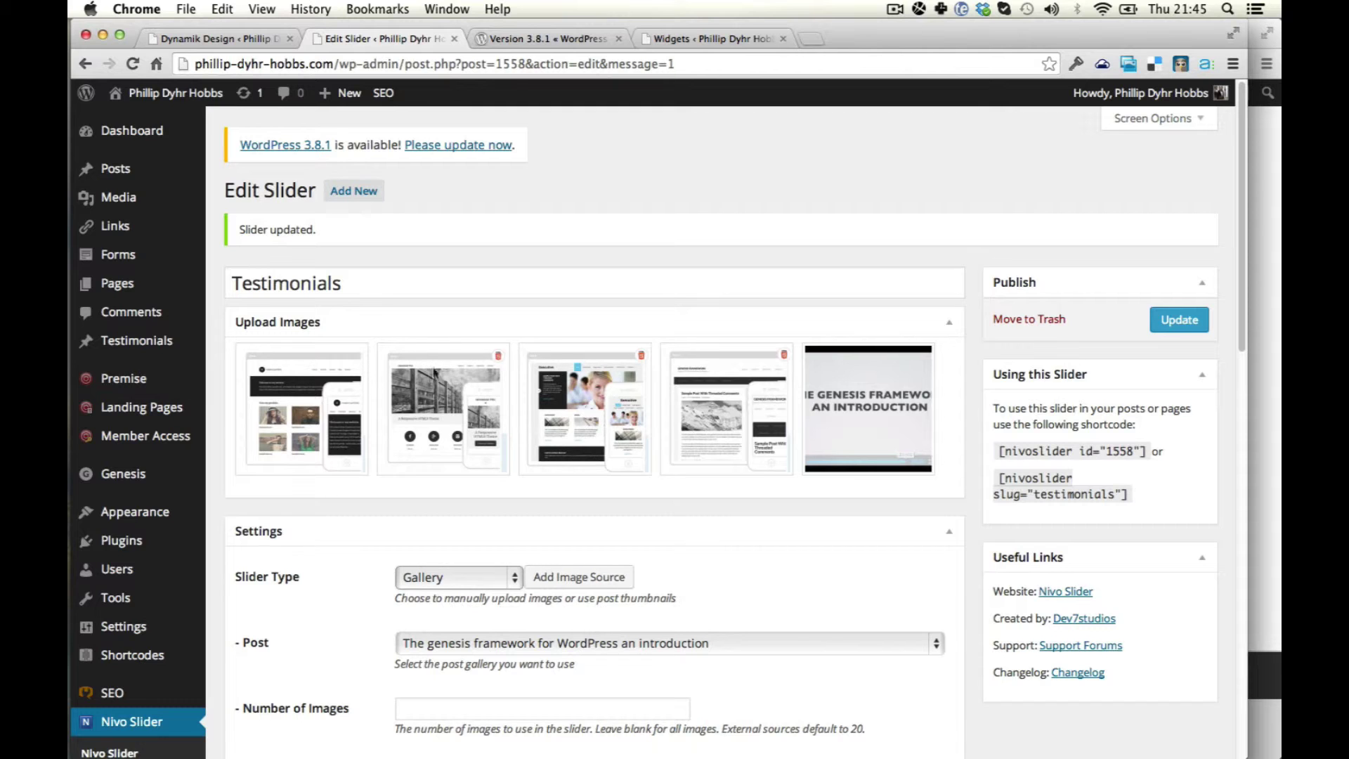
scroll(506, 482, "down", 3)
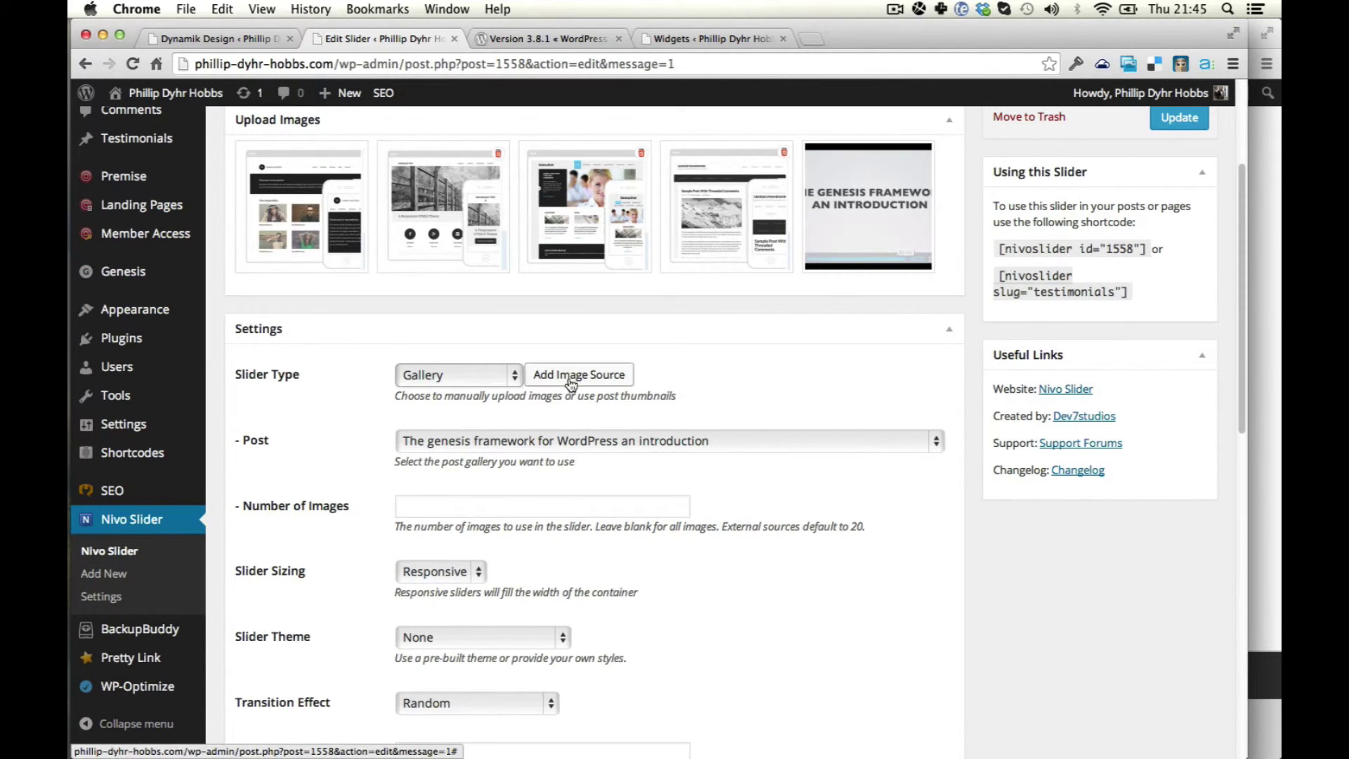
scroll(641, 422, "down", 1)
scroll(1084, 523, "up", 4)
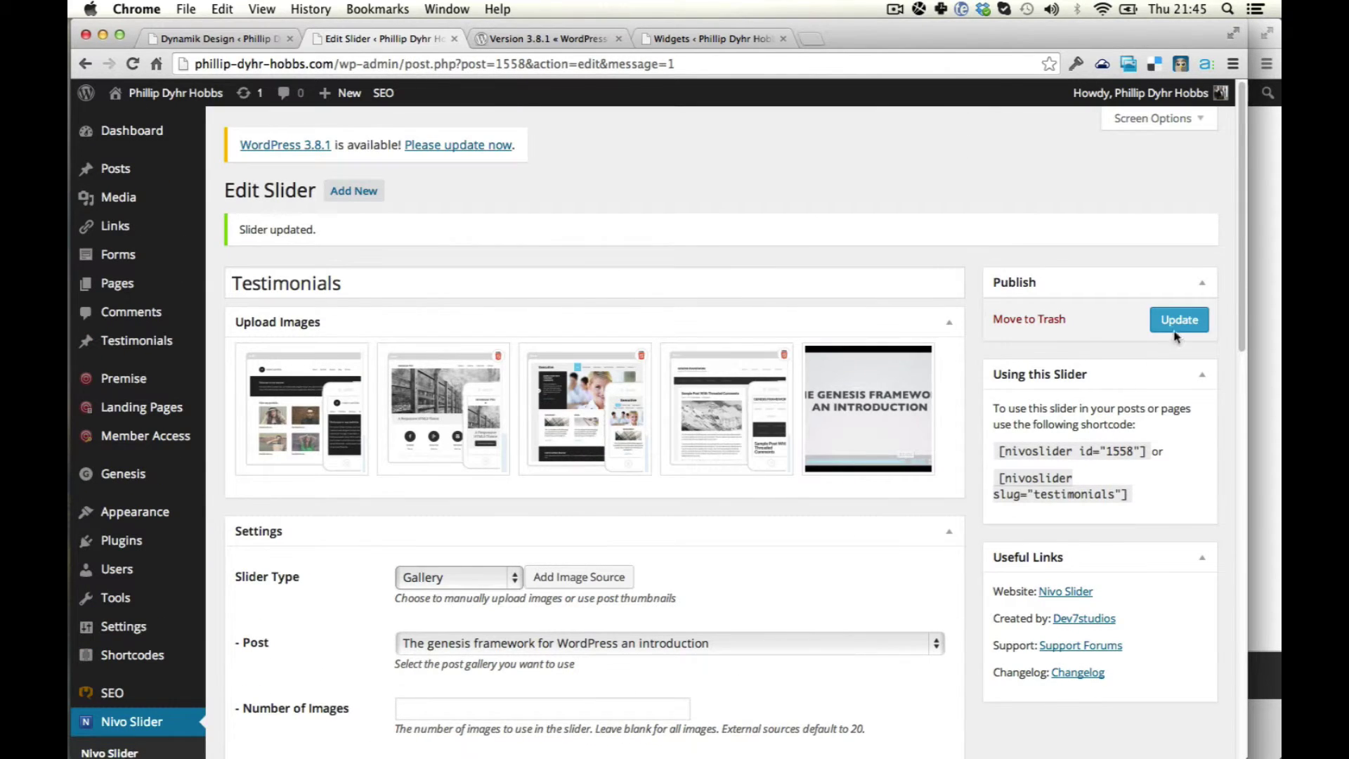
left_click(1179, 320)
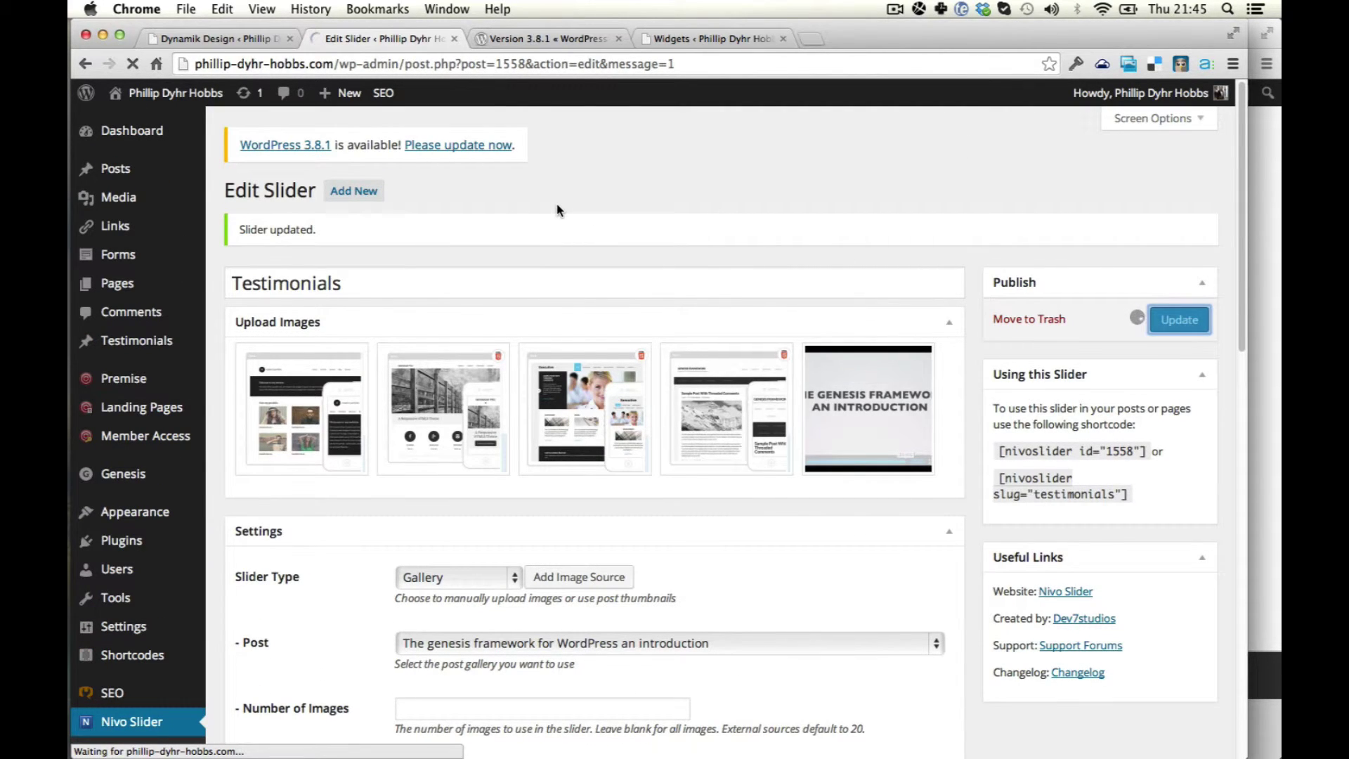
Reload the live homepage to check the slider, then return to the slider editing page.
key("super+4")
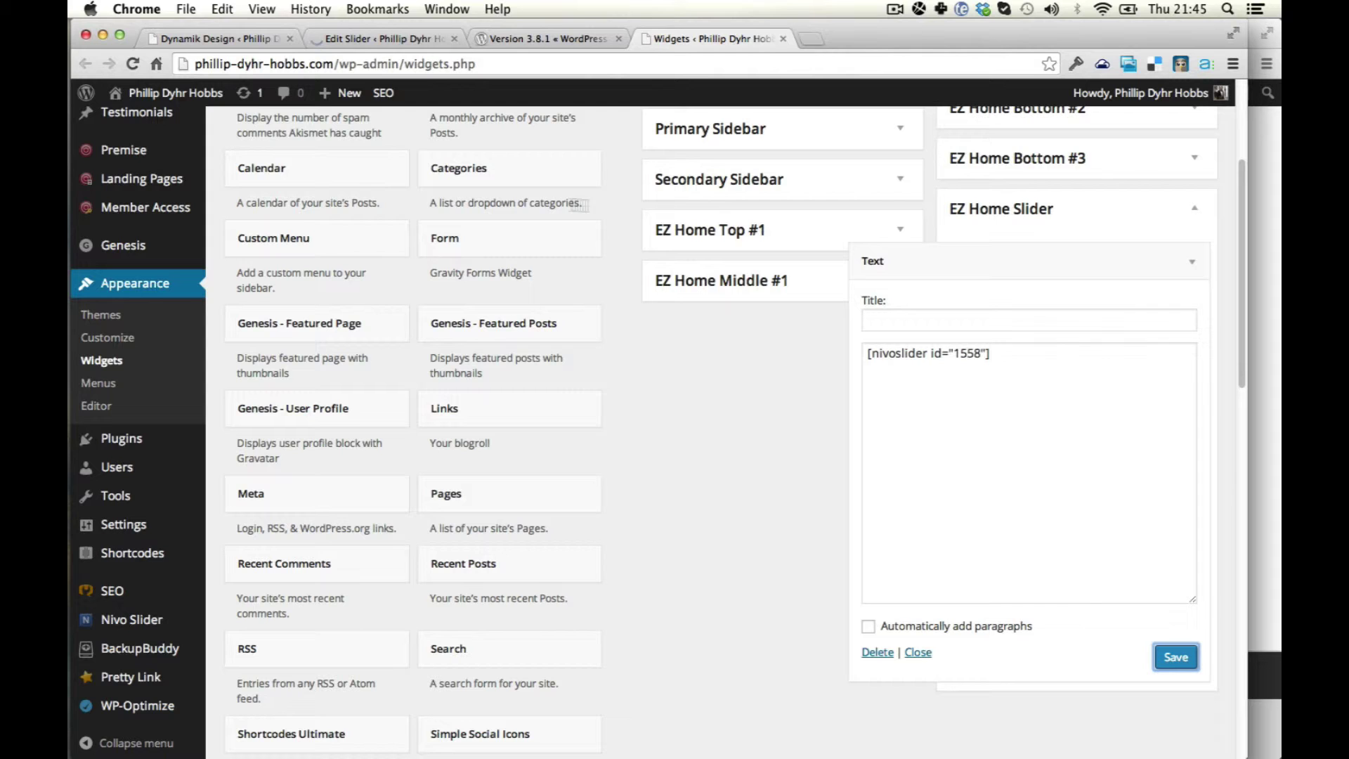
left_click(1272, 399)
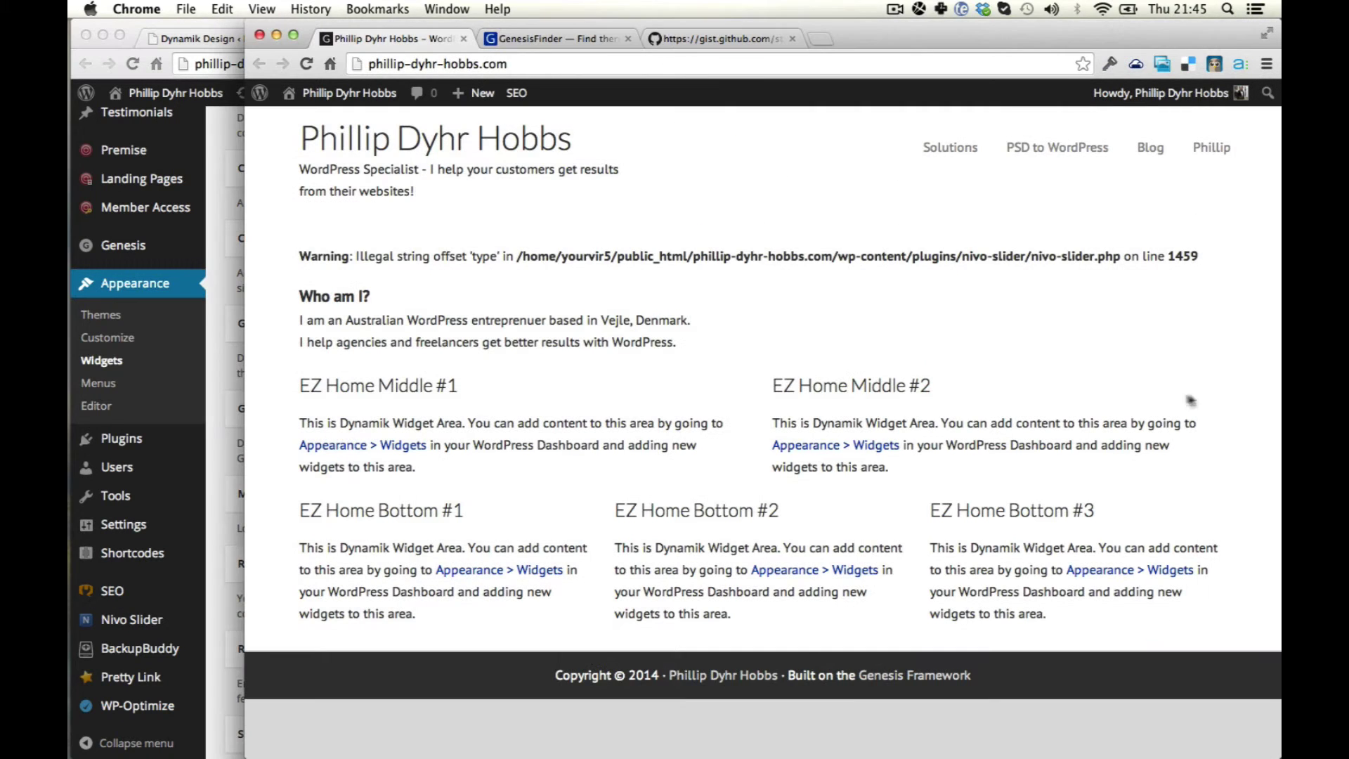
key("super+r")
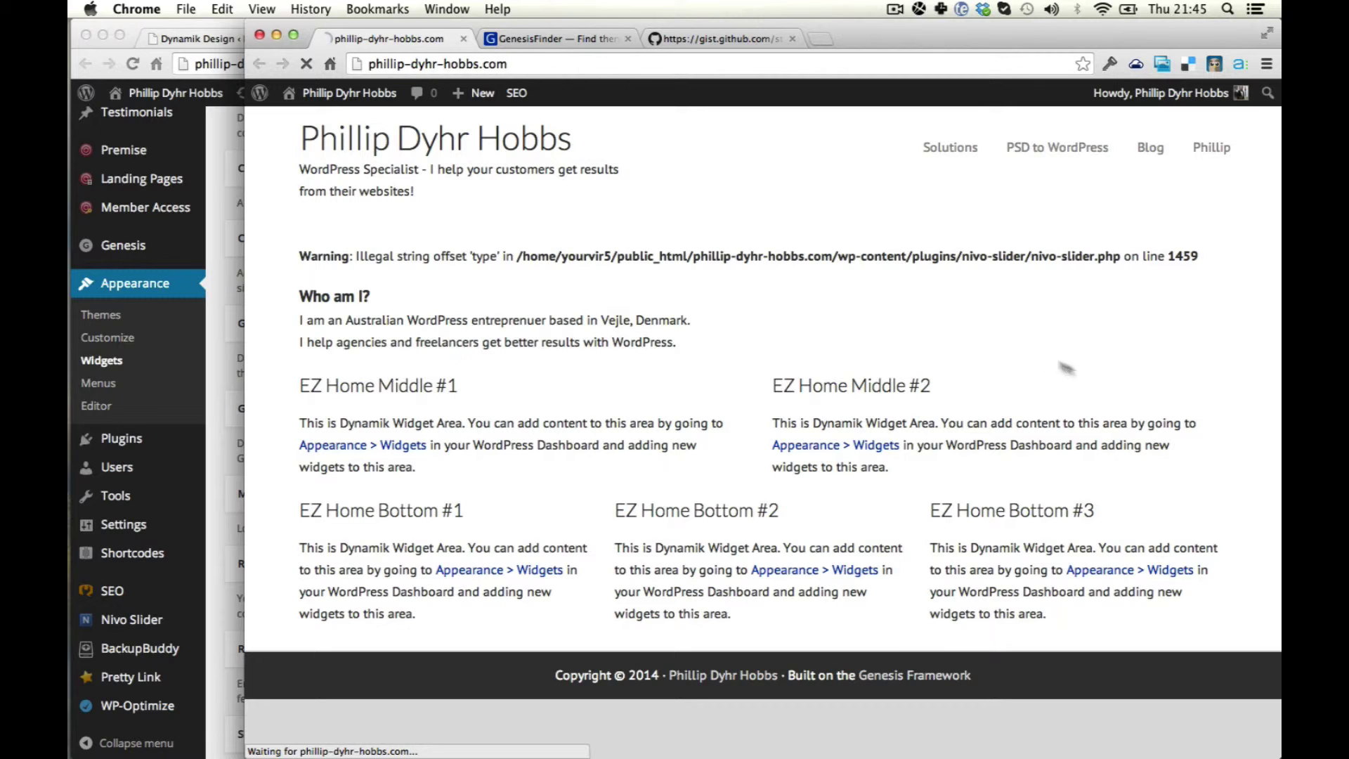
left_click(222, 509)
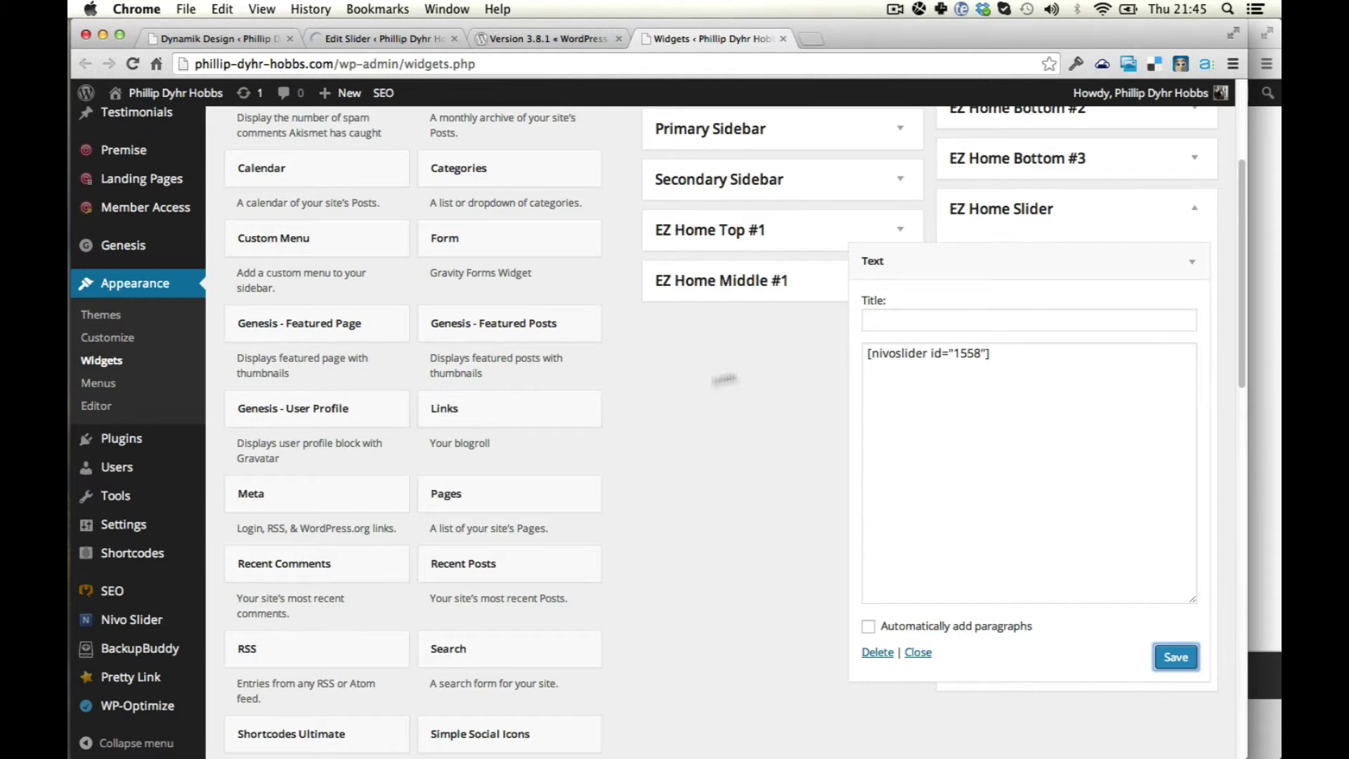
key("super+alt+Left")
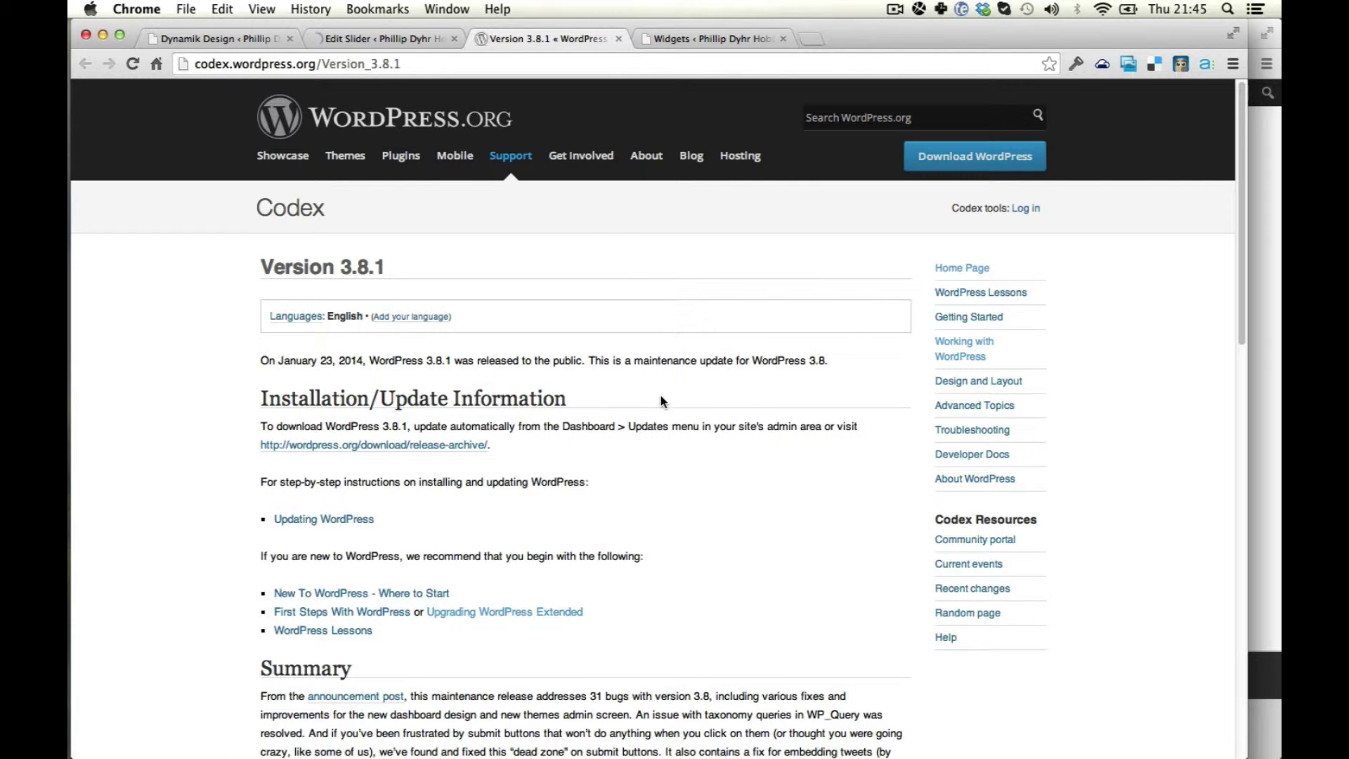
key("super+alt+Left")
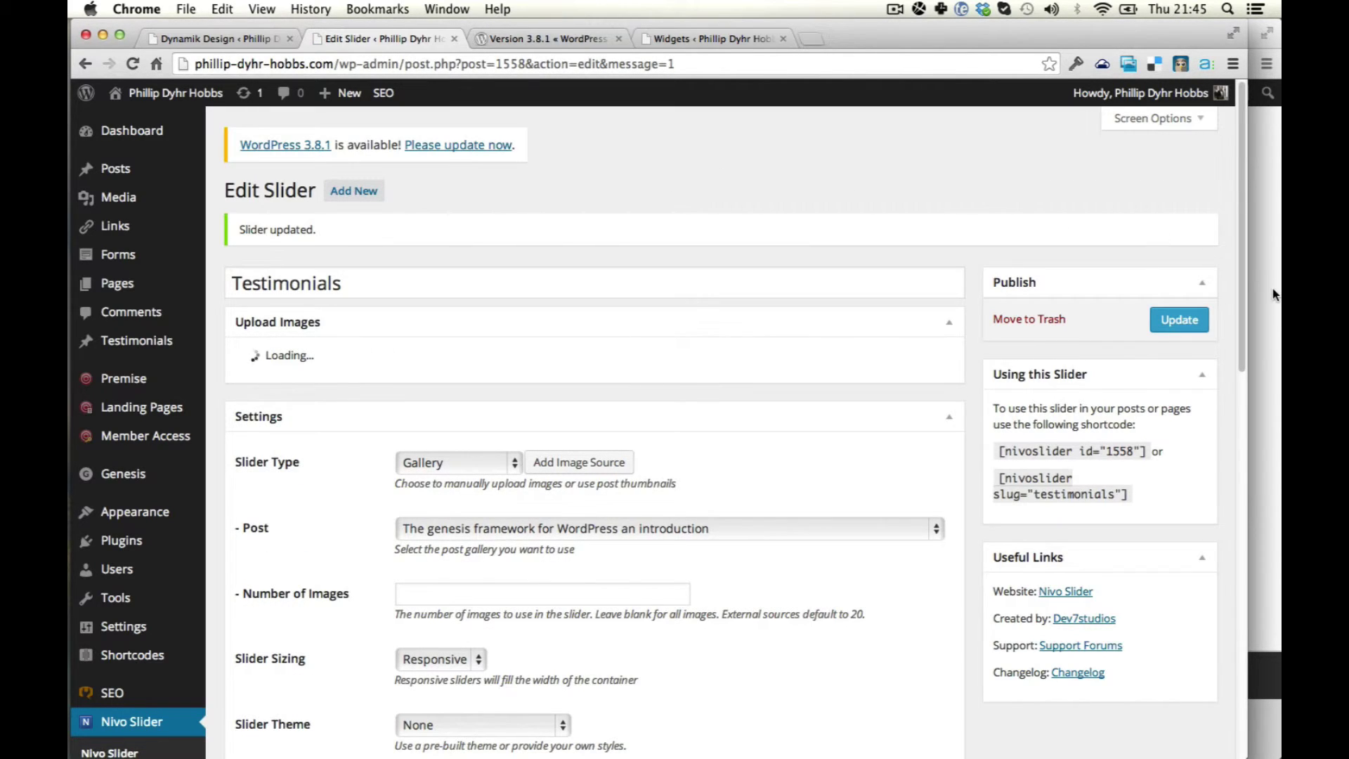
left_click(1272, 289)
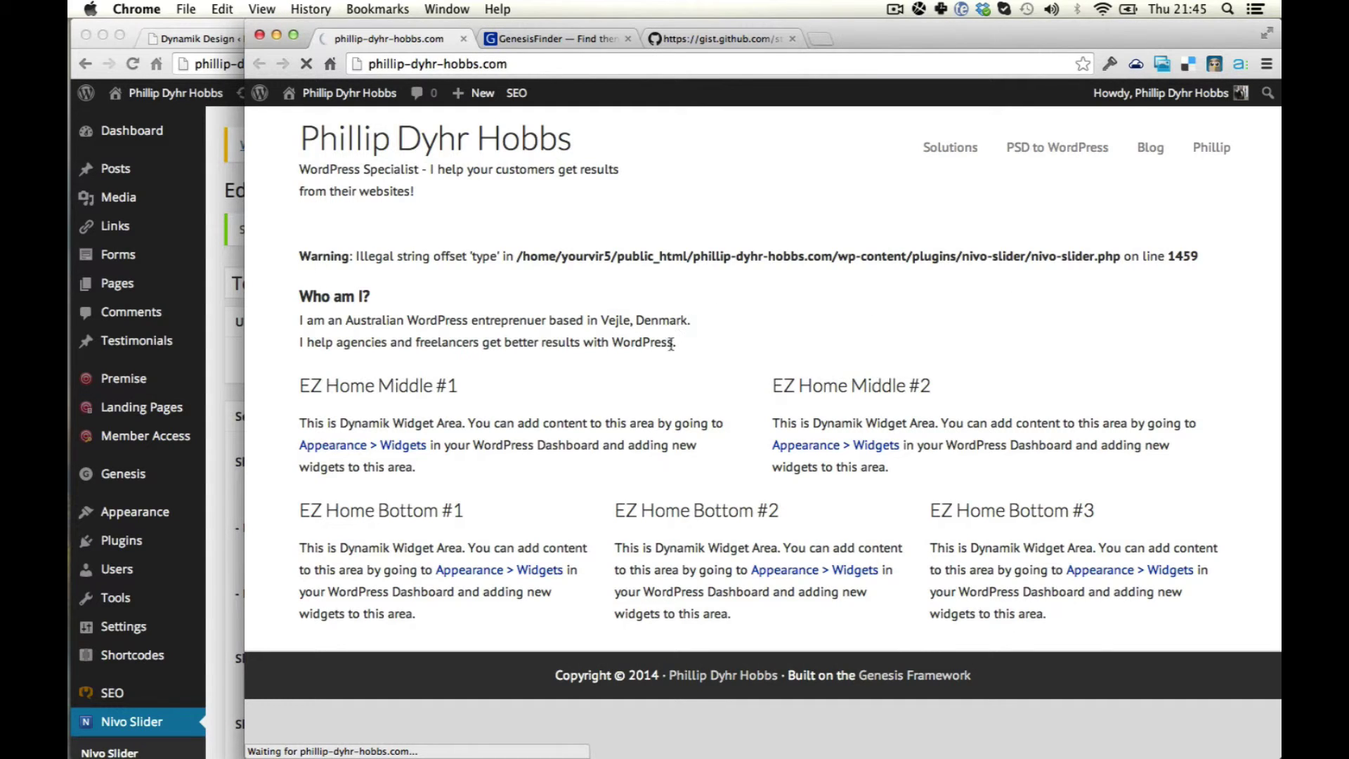
Go back to the list of sliders, dismissing an error message.
left_click(220, 378)
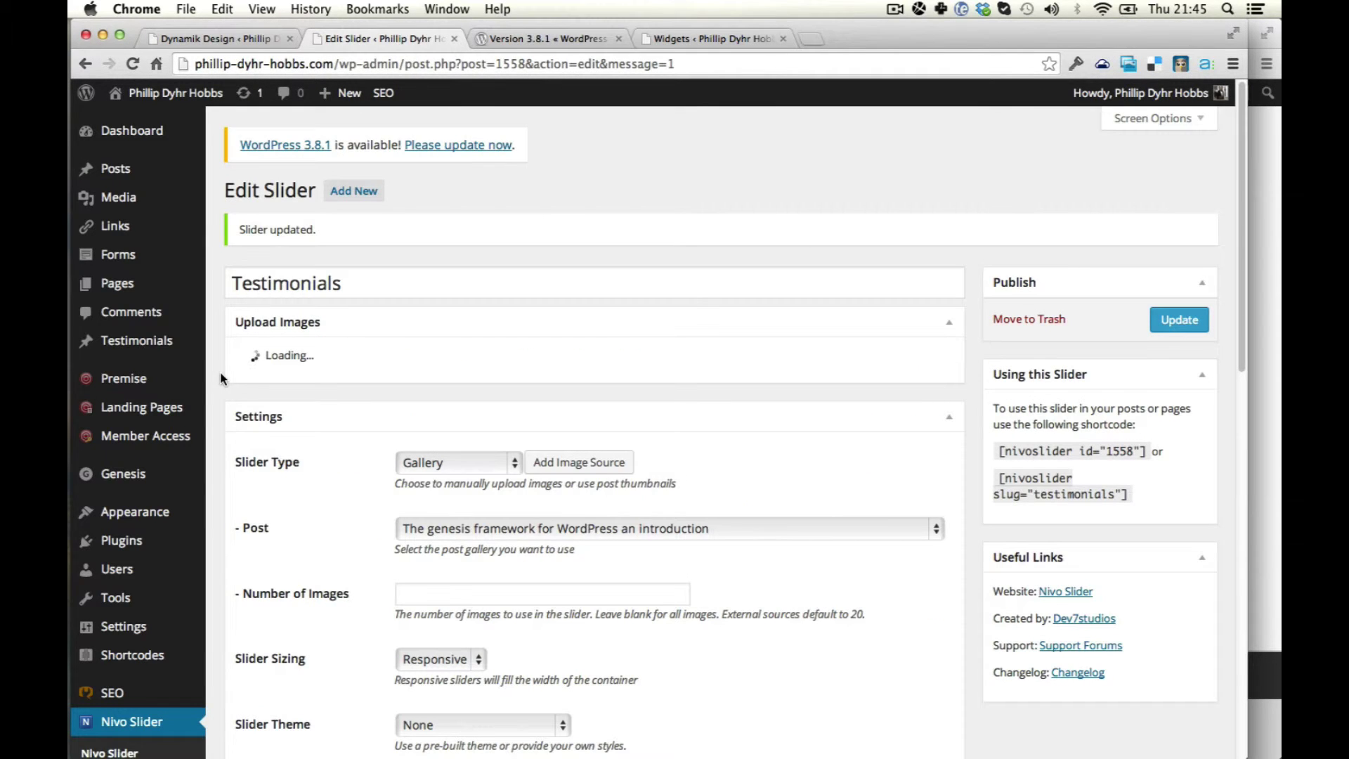
scroll(548, 404, "down", 2)
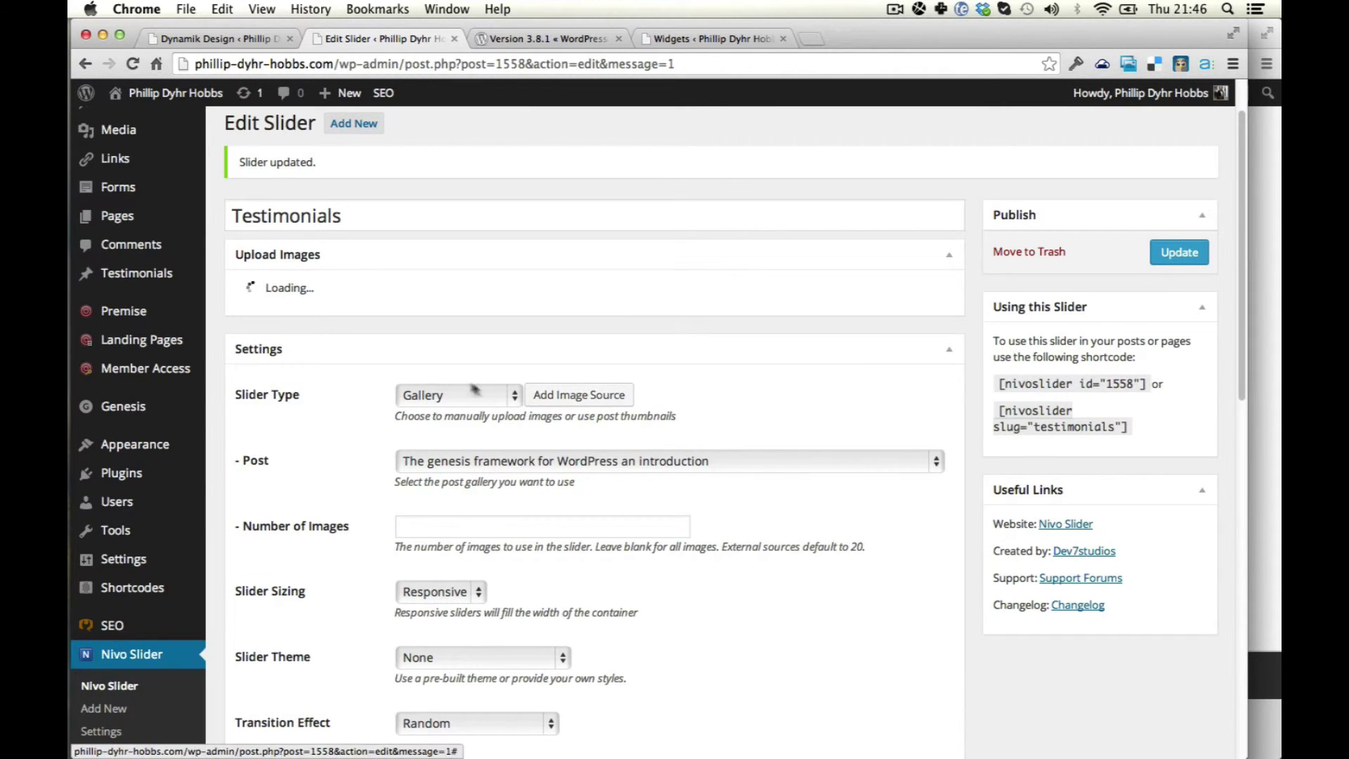
left_click(112, 685)
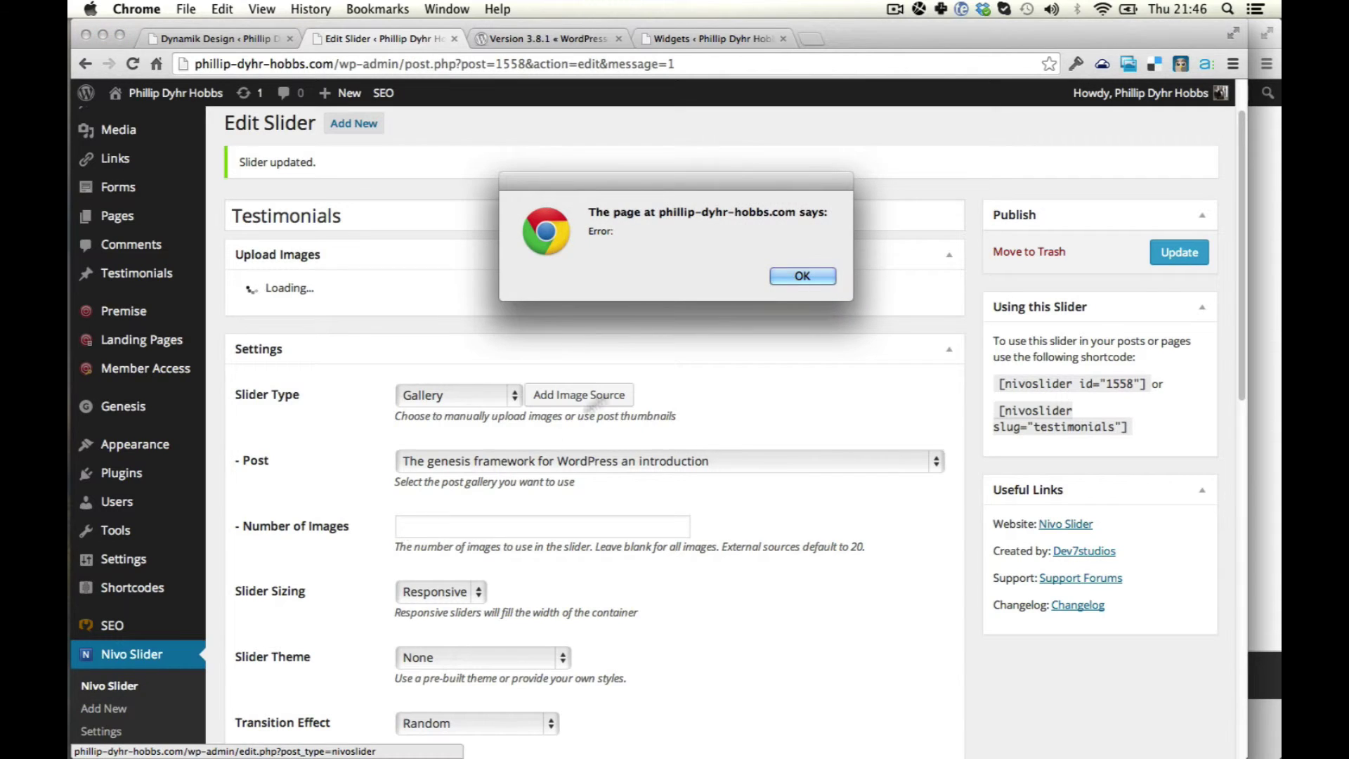
left_click(805, 276)
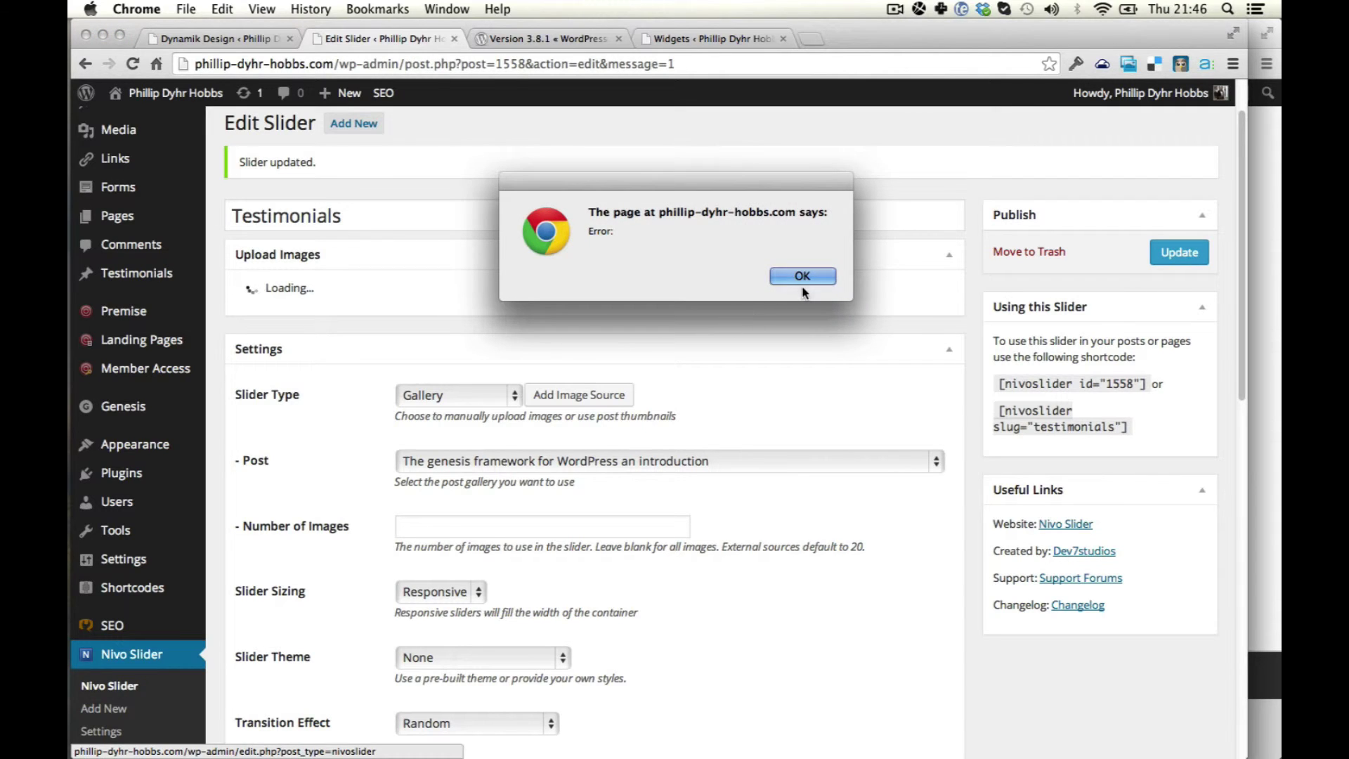
Reload the homepage and advance the gallery slider through to the Executive slide.
left_click(1255, 305)
key("super+r")
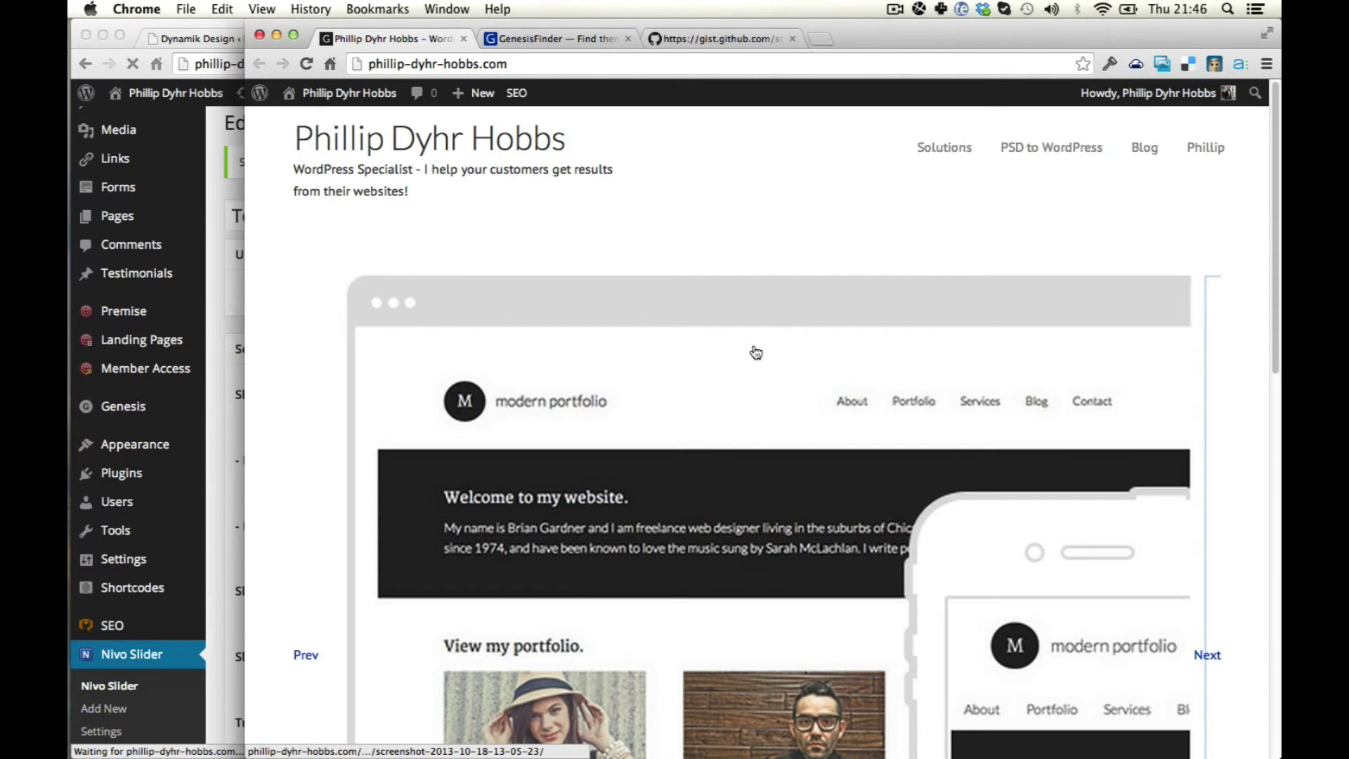
scroll(967, 309, "down", 3)
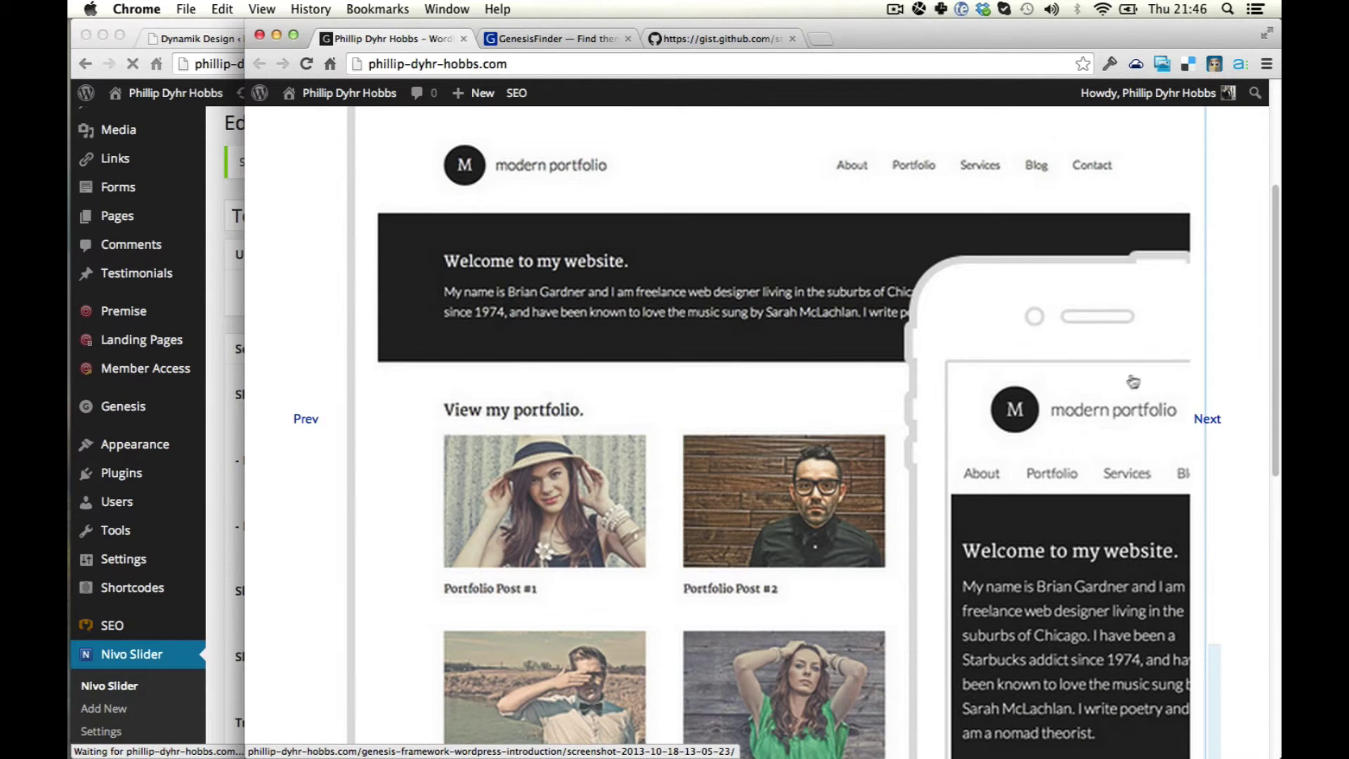
scroll(1036, 440, "down", 5)
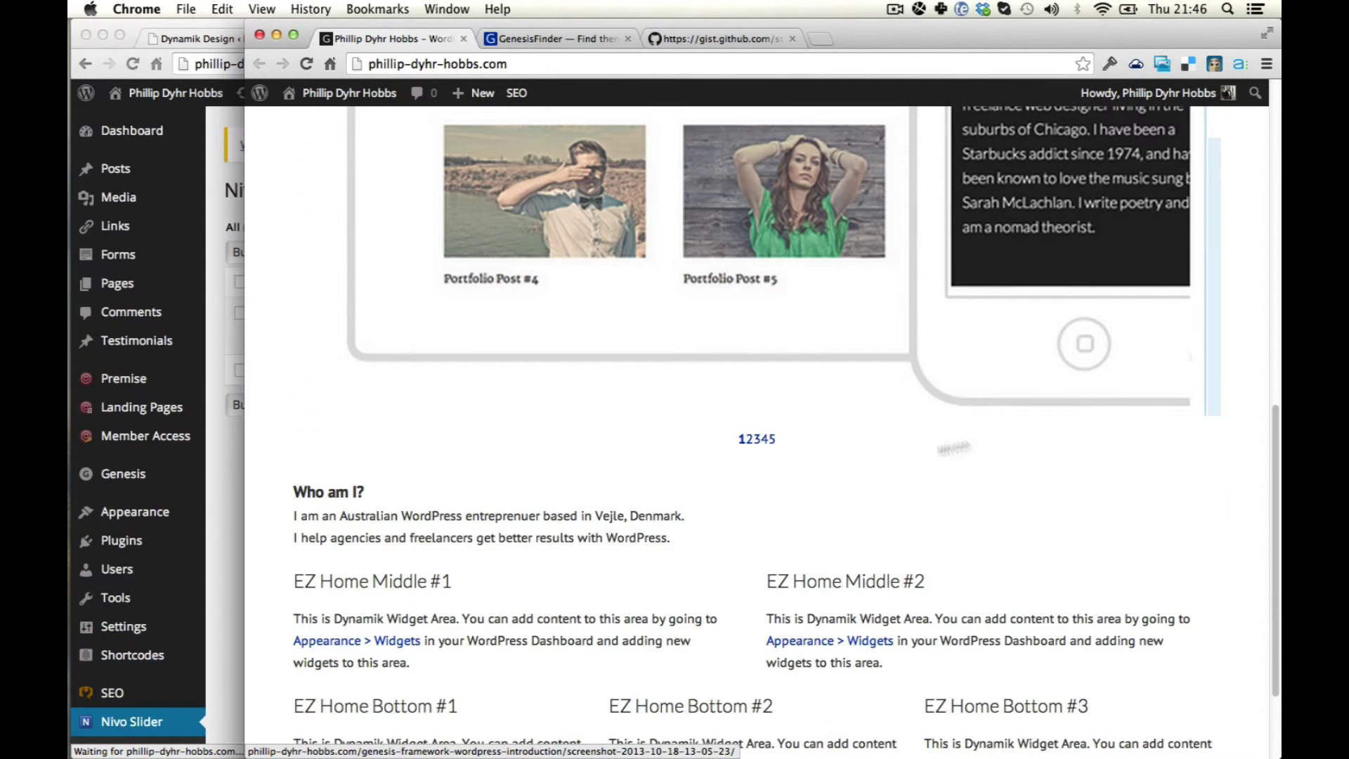
scroll(780, 464, "up", 8)
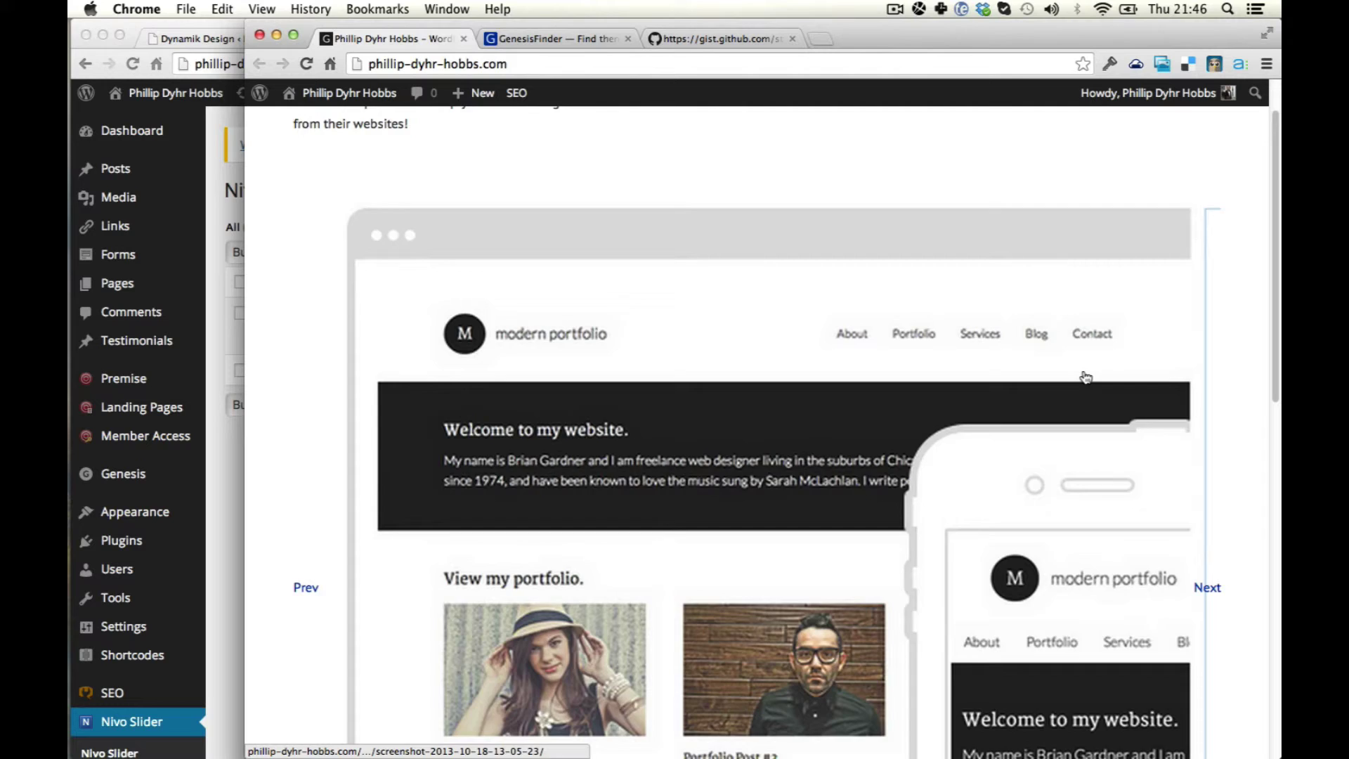
scroll(1127, 462, "down", 2)
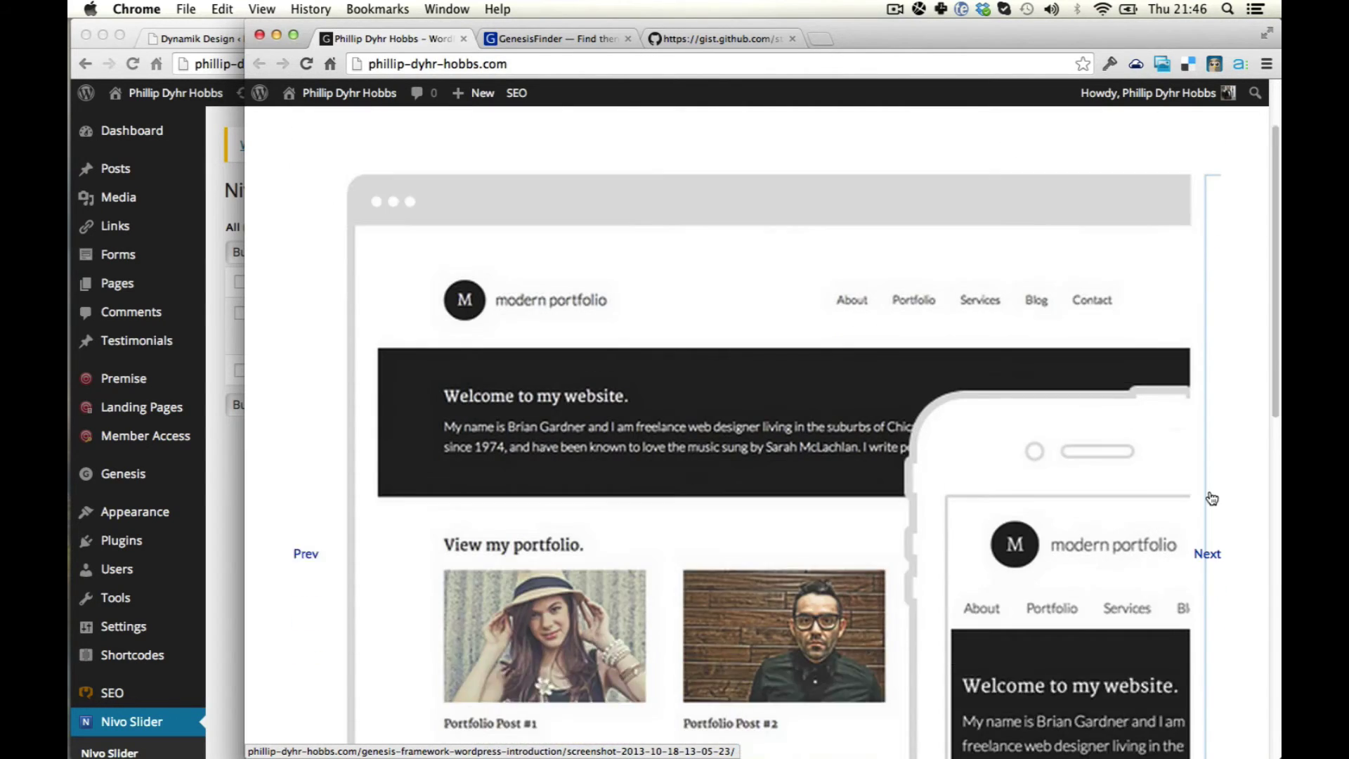
left_click(1216, 487)
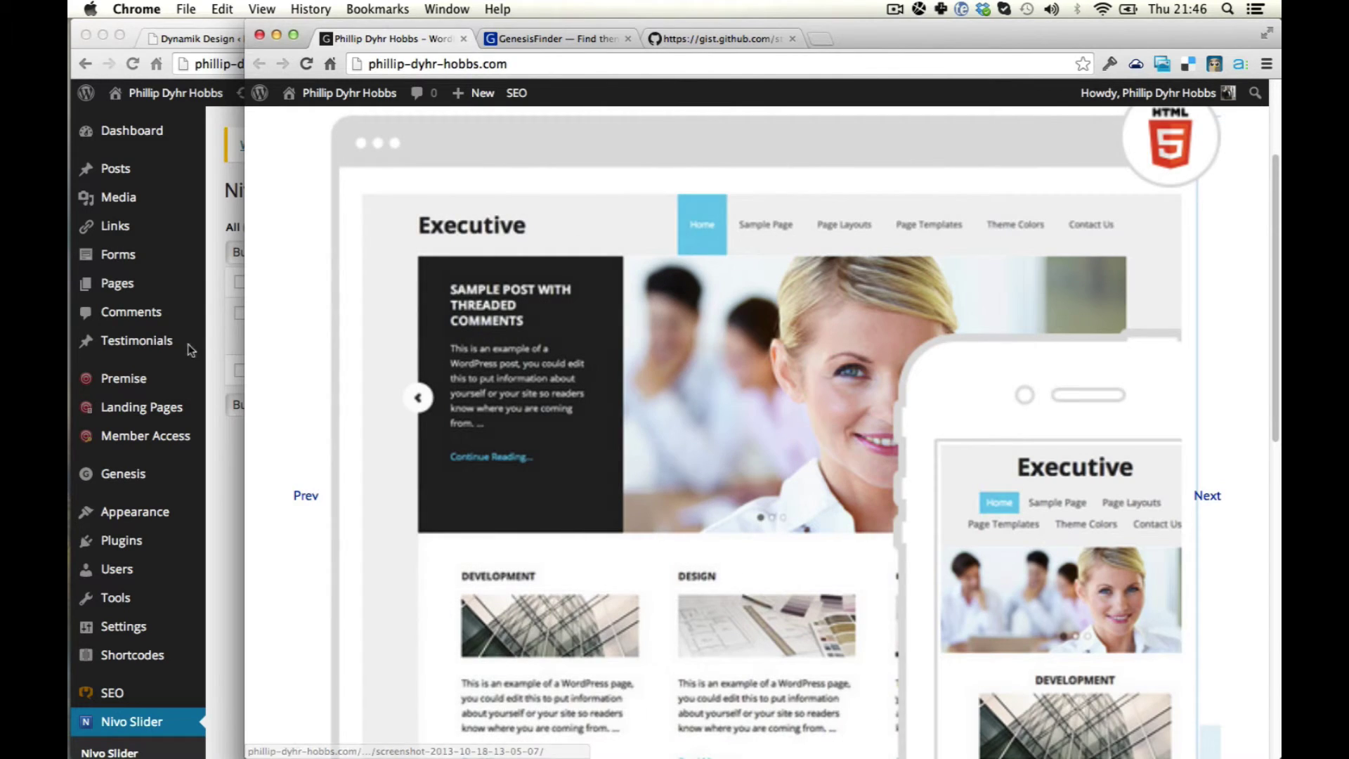
left_click(217, 352)
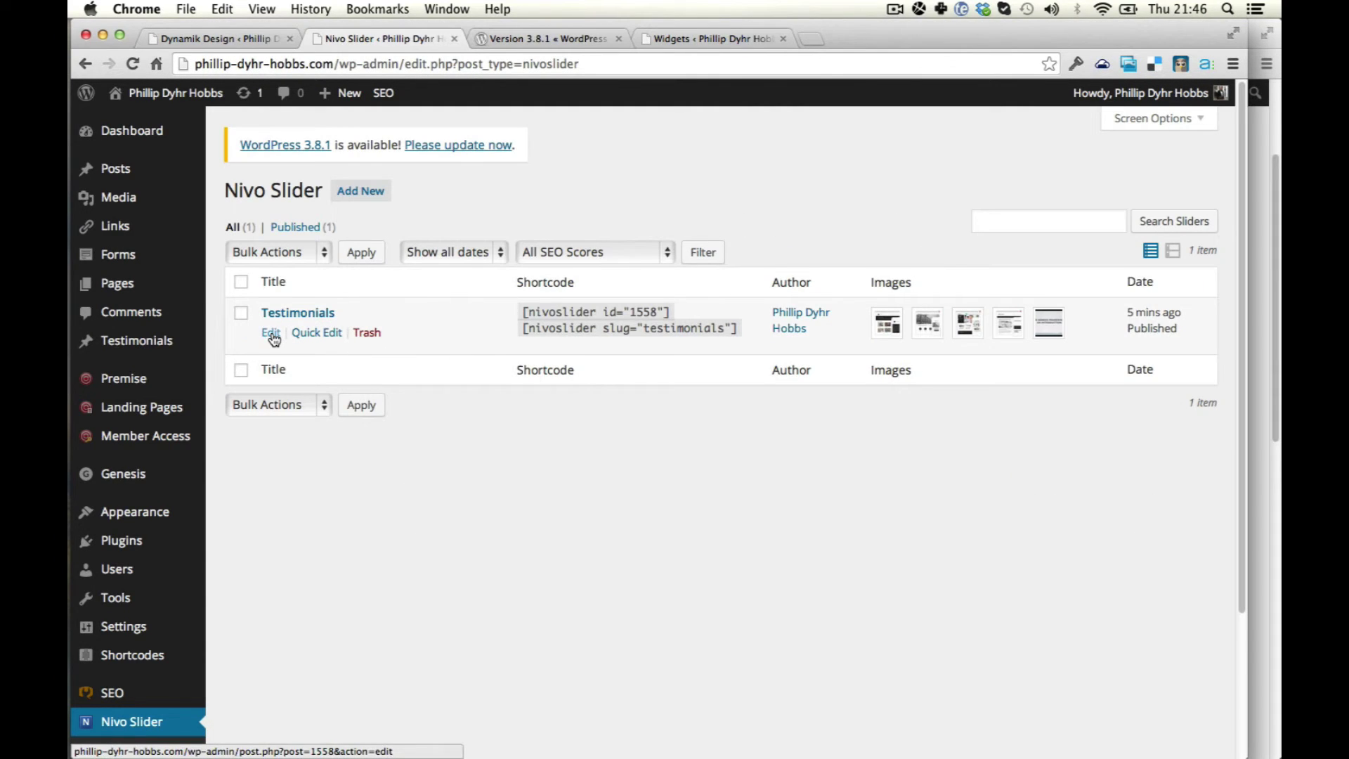
Edit the Testimonials slider and set its Slider Theme to Nivo Slider Light Theme.
left_click(272, 332)
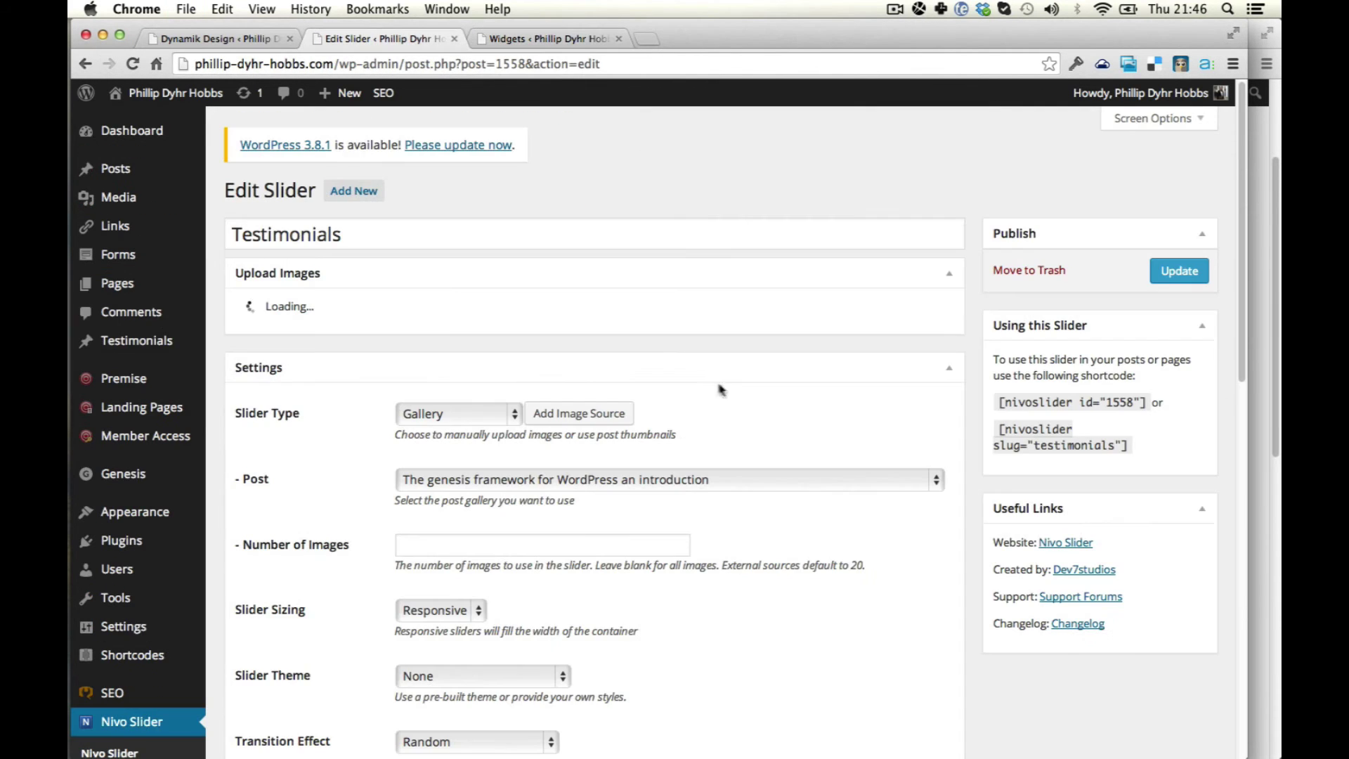
scroll(497, 447, "down", 6)
scroll(497, 446, "down", 1)
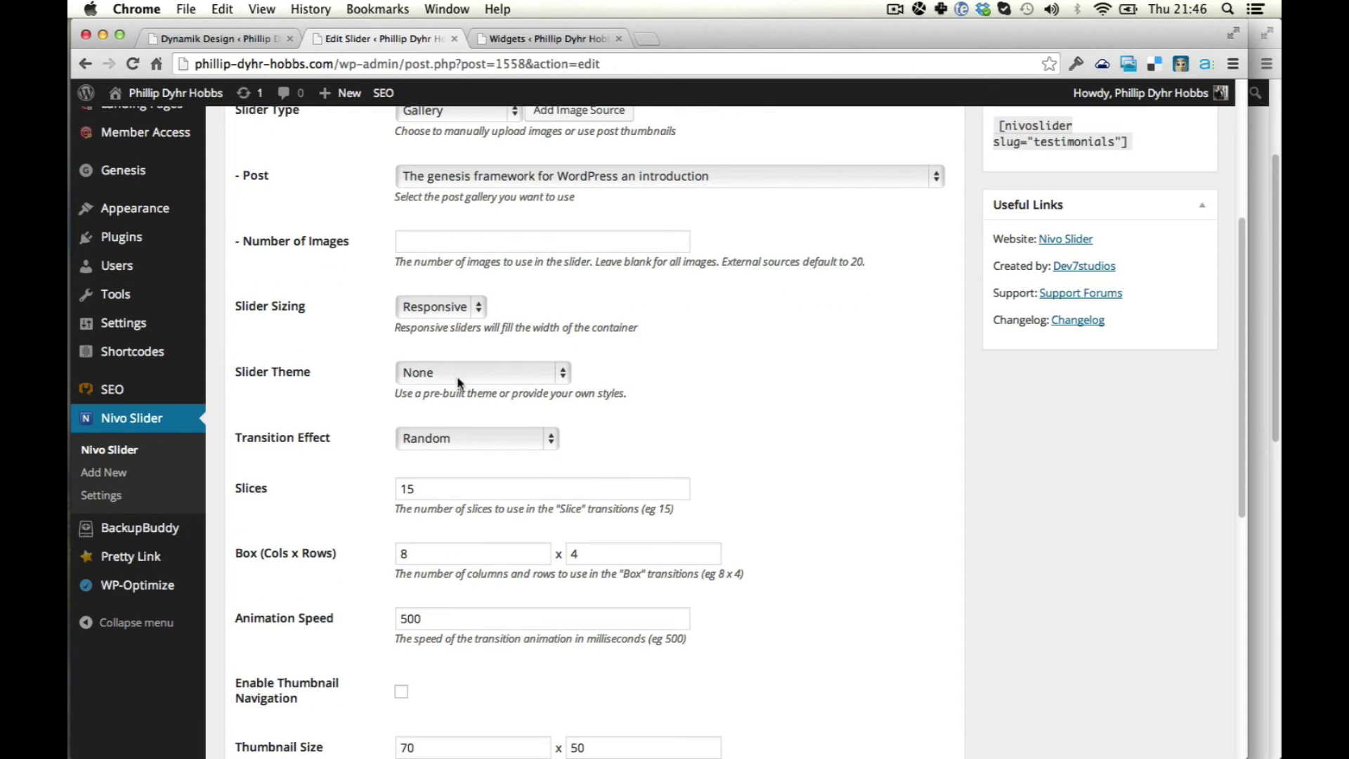
left_click(460, 376)
left_click(498, 437)
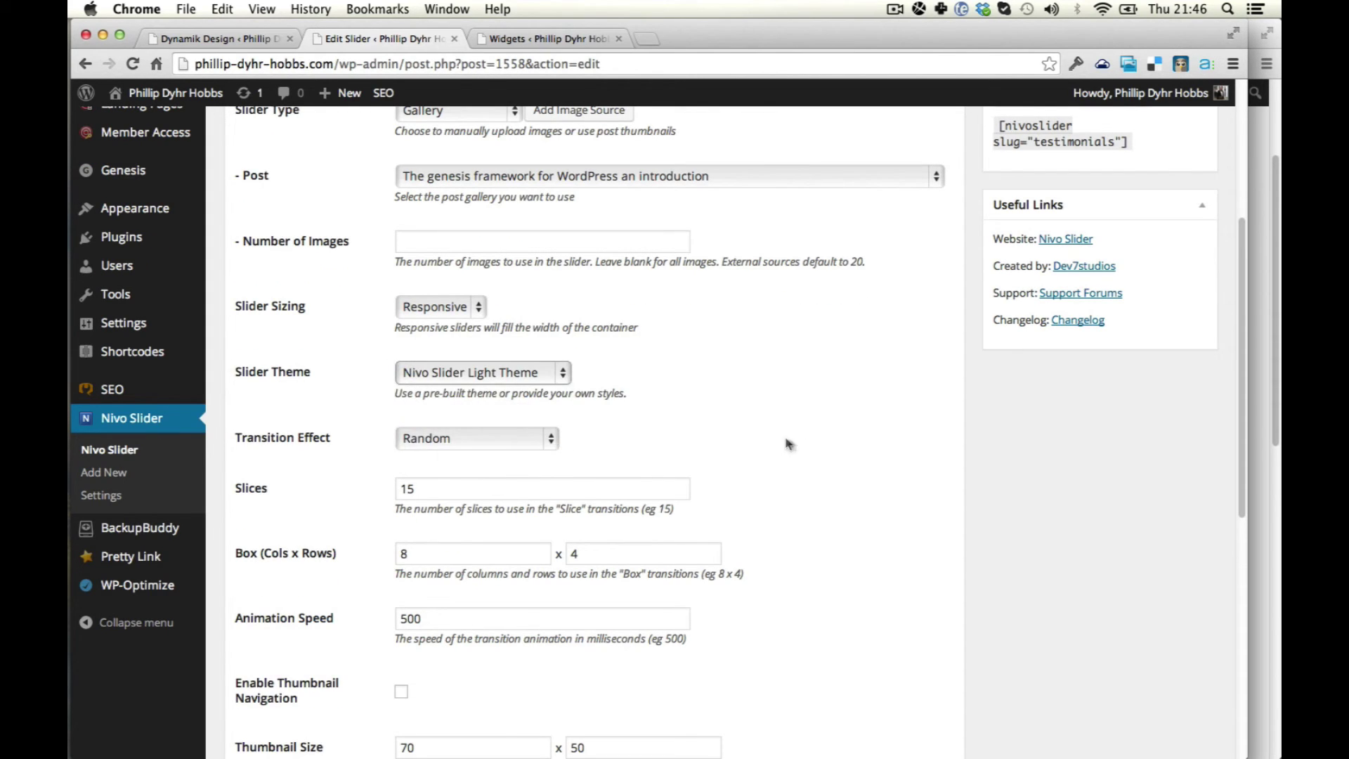
Confirm the Slider Type remains Gallery.
scroll(787, 443, "down", 2)
scroll(548, 372, "down", 8)
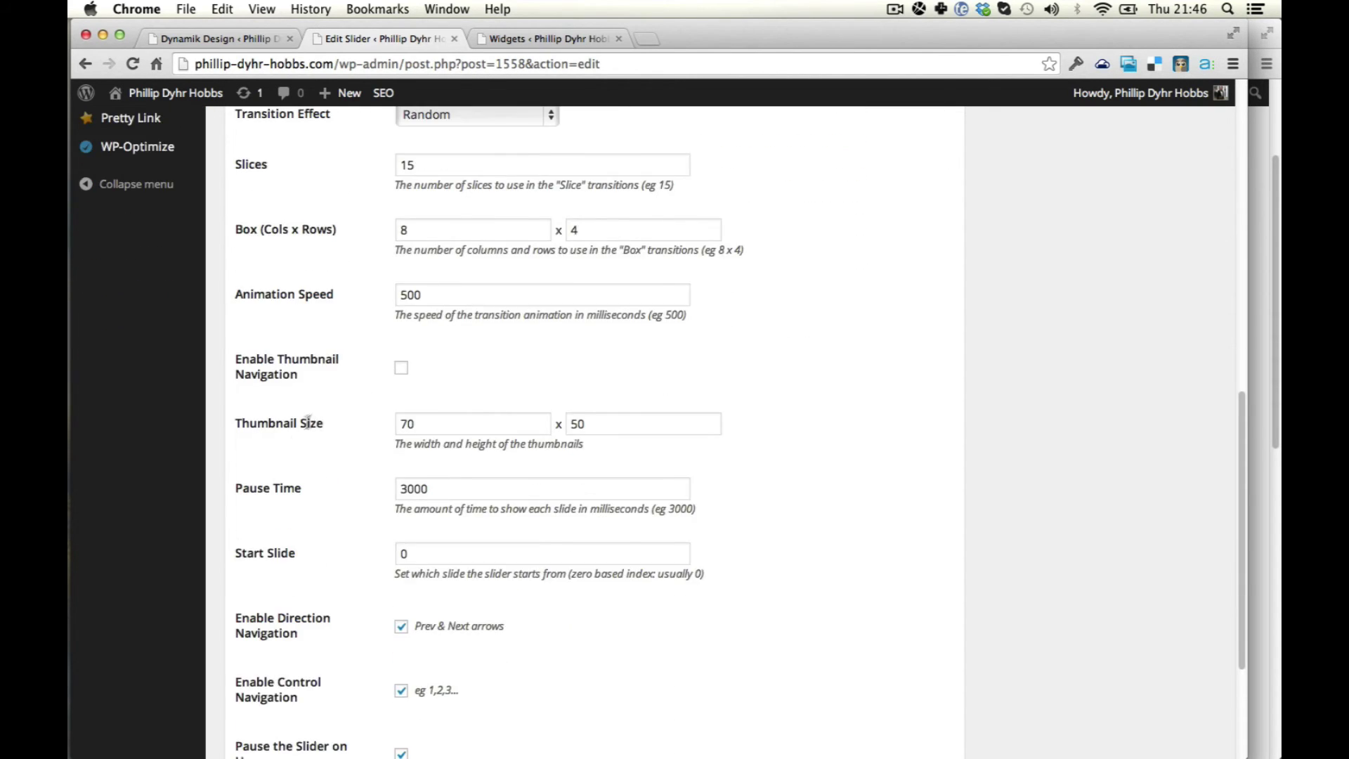
scroll(308, 422, "down", 5)
scroll(900, 463, "up", 15)
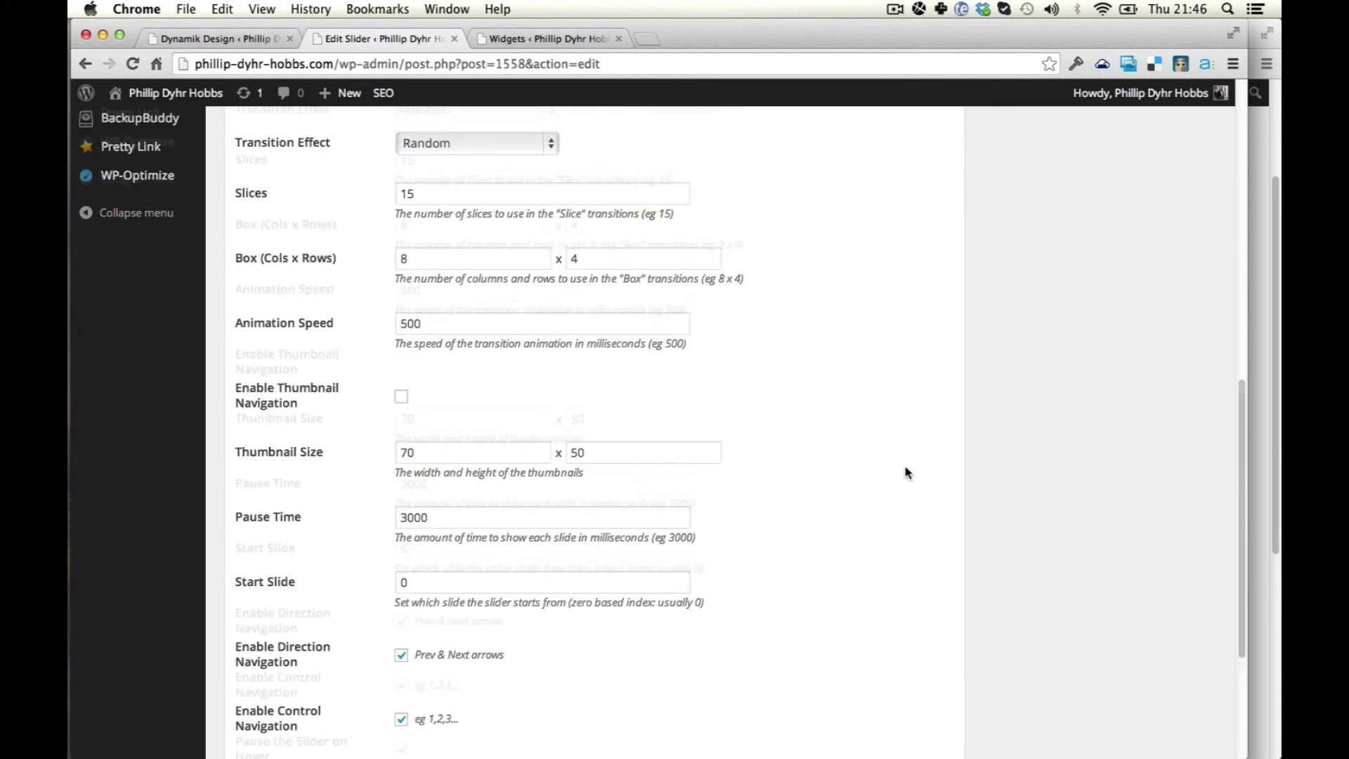
scroll(862, 429, "up", 2)
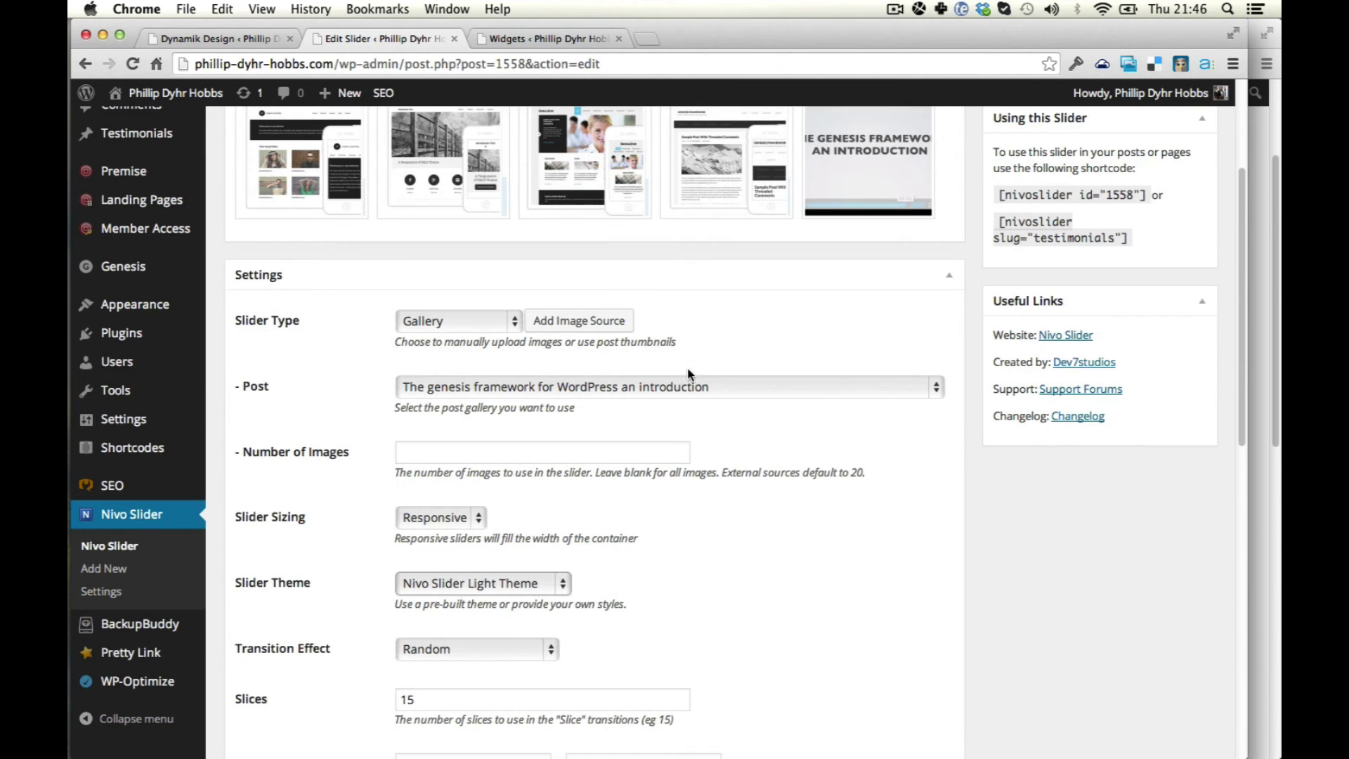
left_click(447, 321)
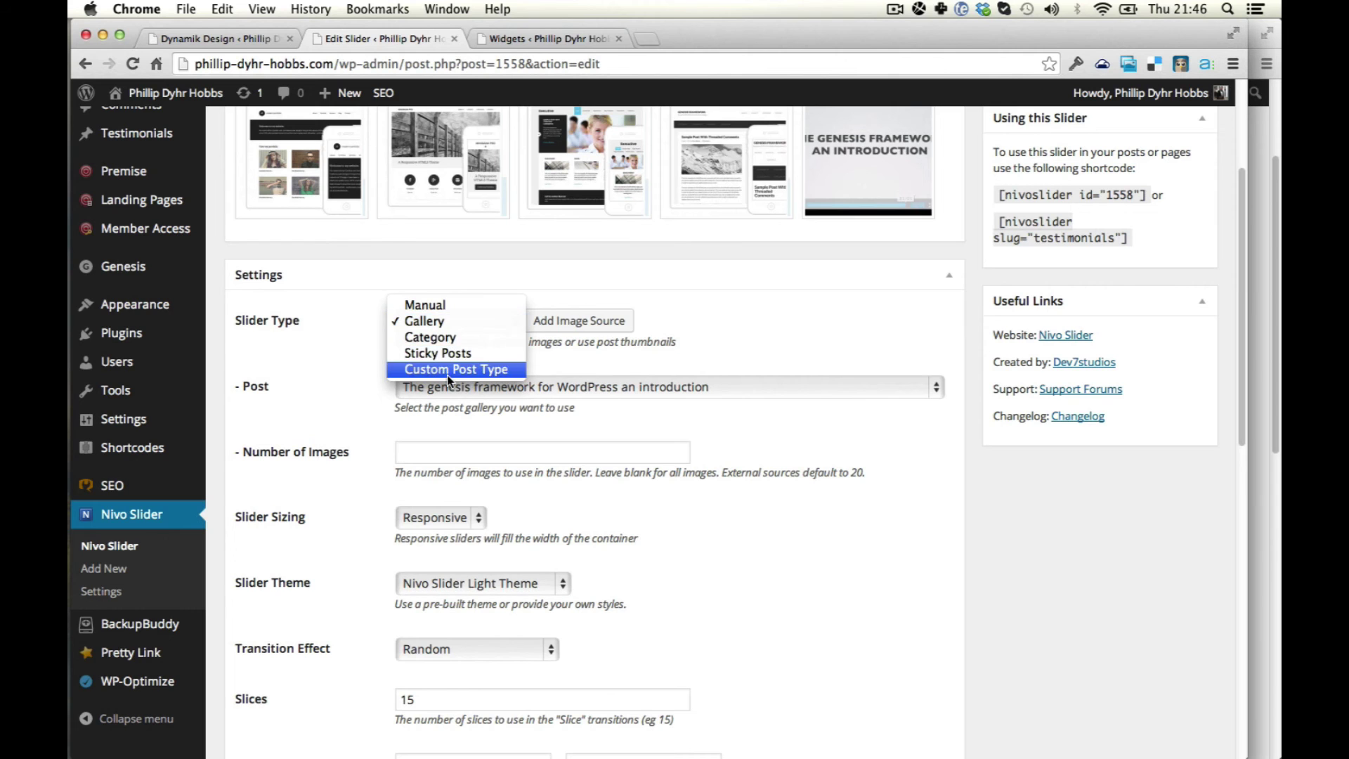
left_click(970, 314)
scroll(969, 314, "up", 5)
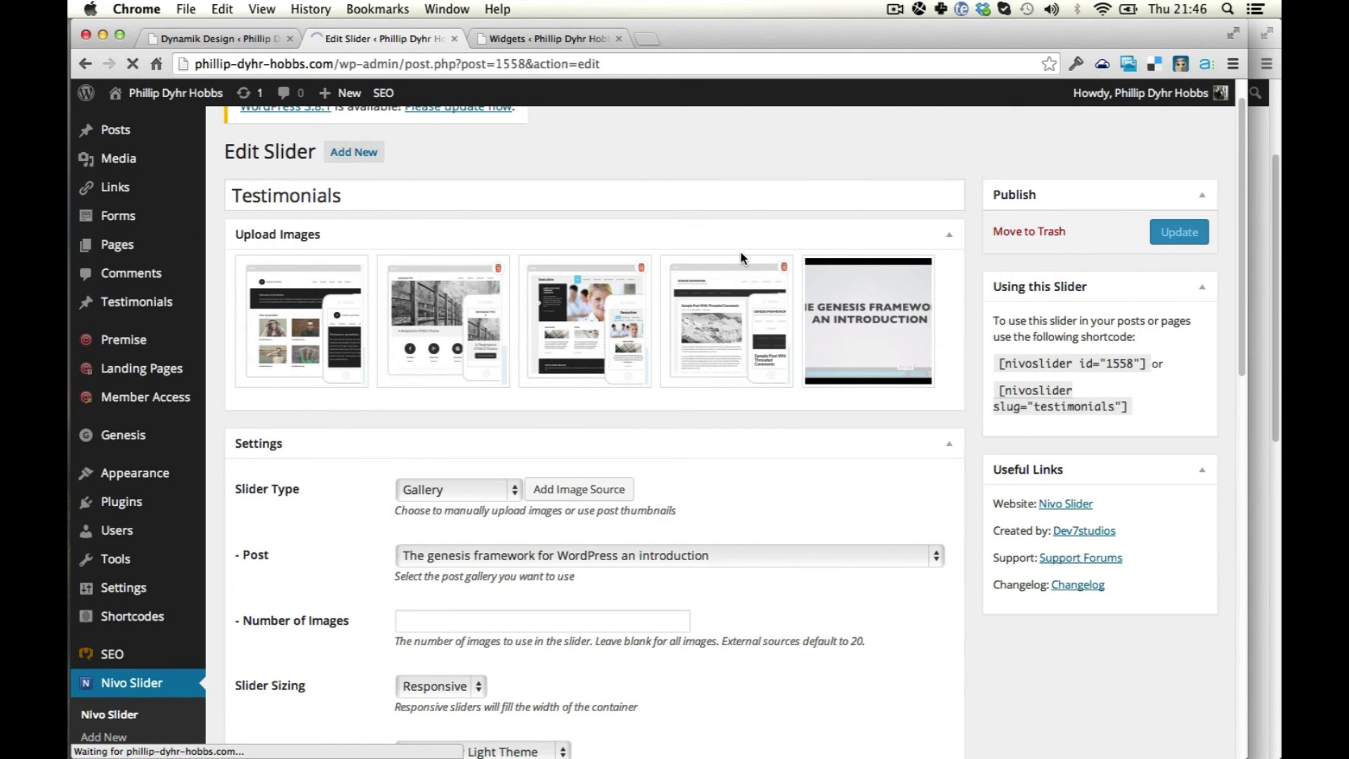
Drag the shortcode Text widget out of EZ Home Slider, then view the live homepage showing the gallery slider.
key("ctrl+Tab")
left_click_drag(1051, 262, 492, 324)
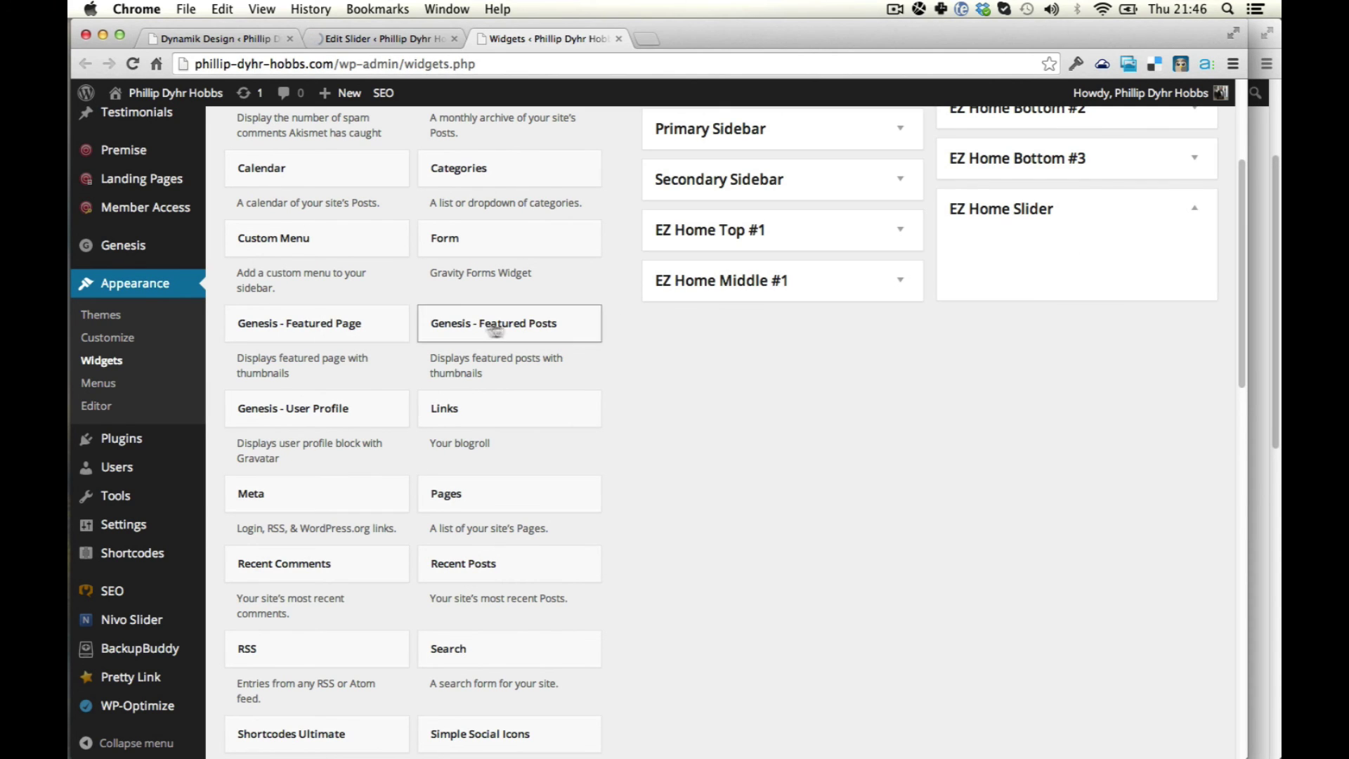
left_click(1258, 436)
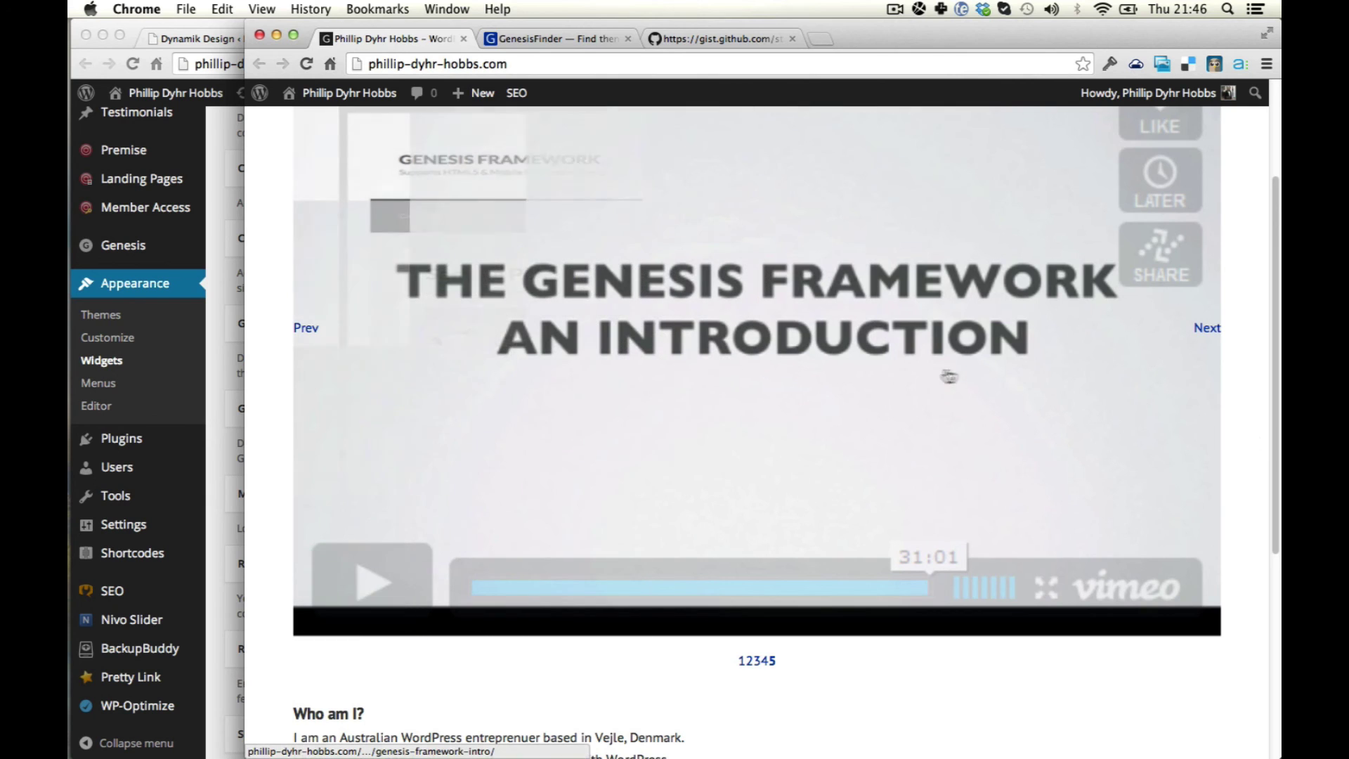